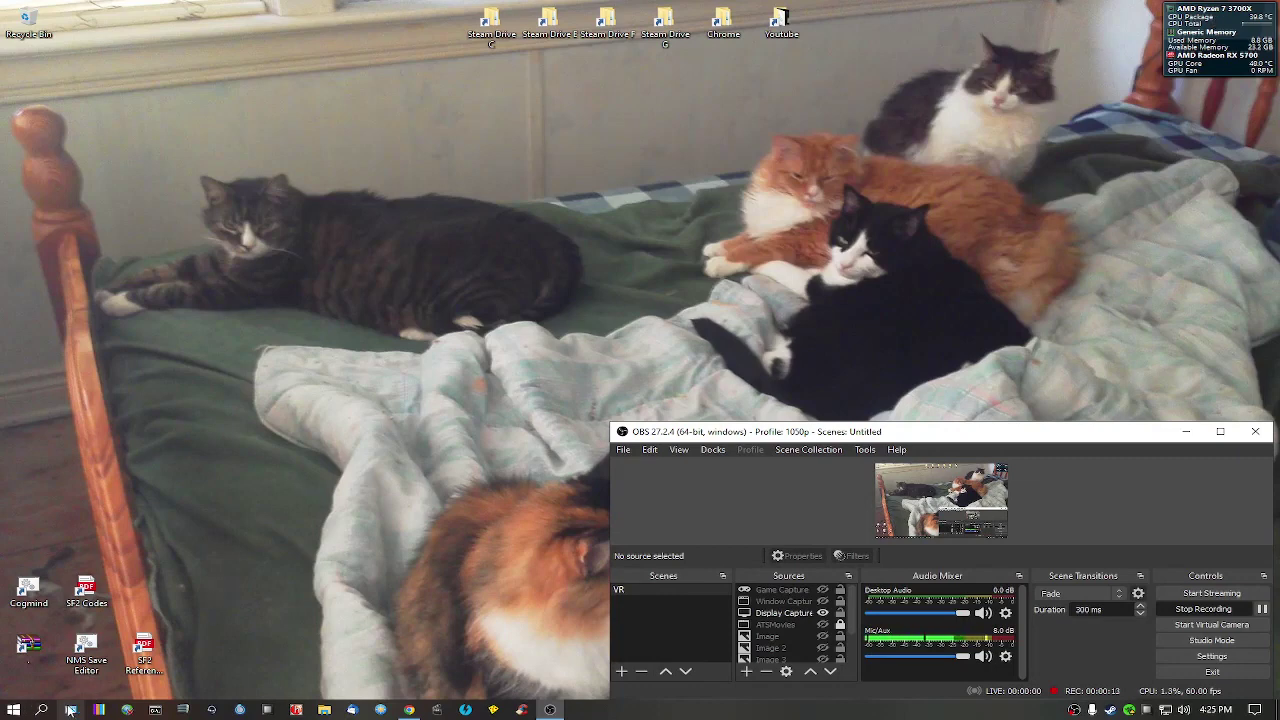
# Run dxdiag from the Command Prompt, review the system information in the DirectX Diagnostic Tool and close it
pyautogui.click(155, 710)
pyautogui.write('xdd')
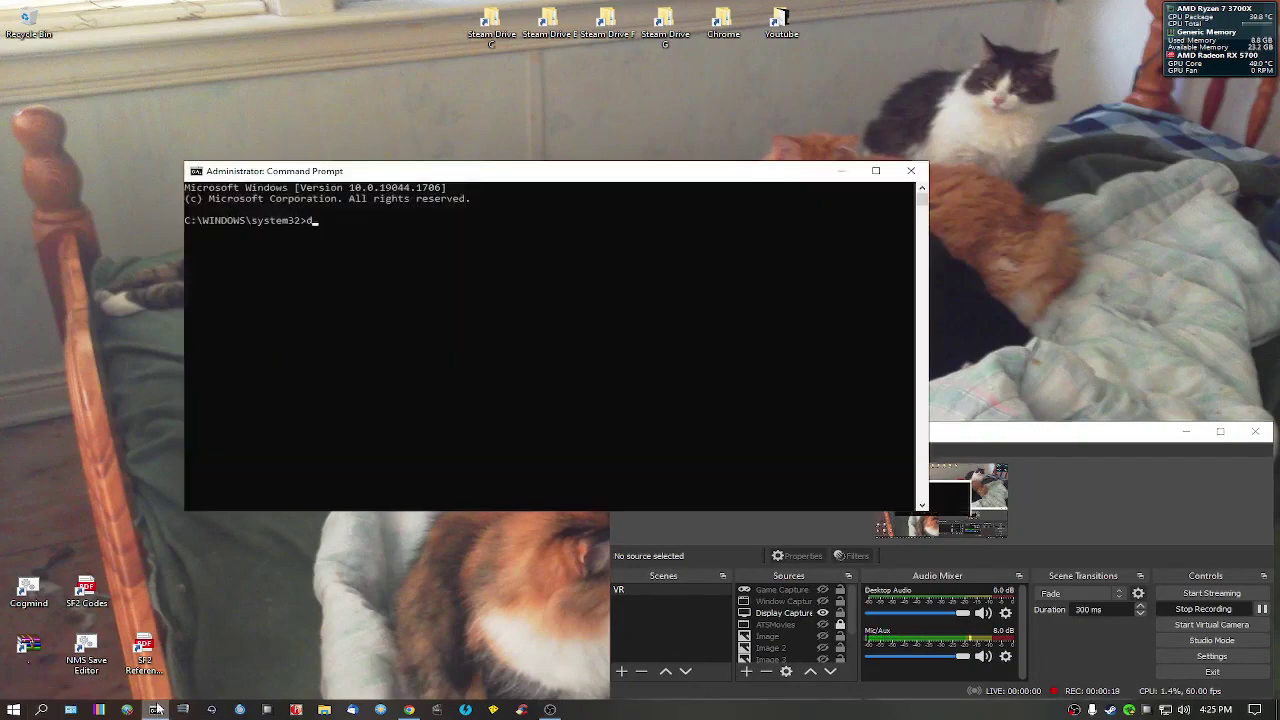
pyautogui.press('Return')
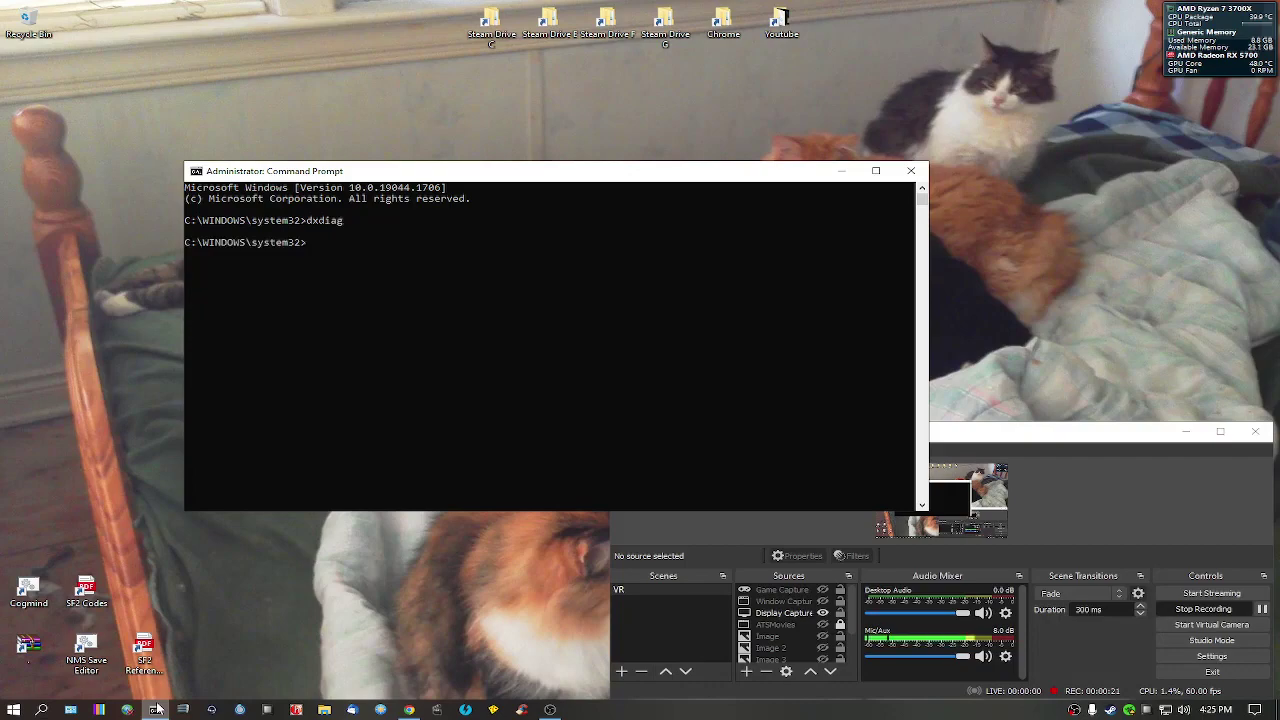
pyautogui.click(910, 171)
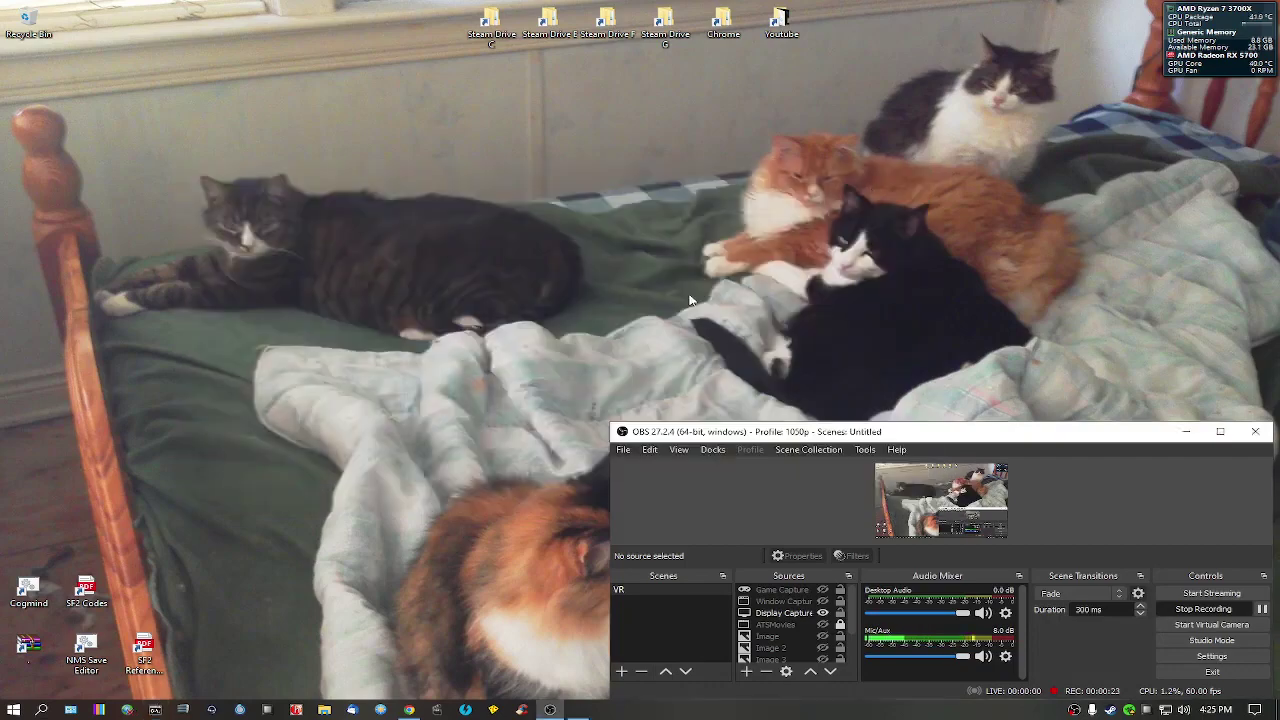
pyautogui.click(628, 270)
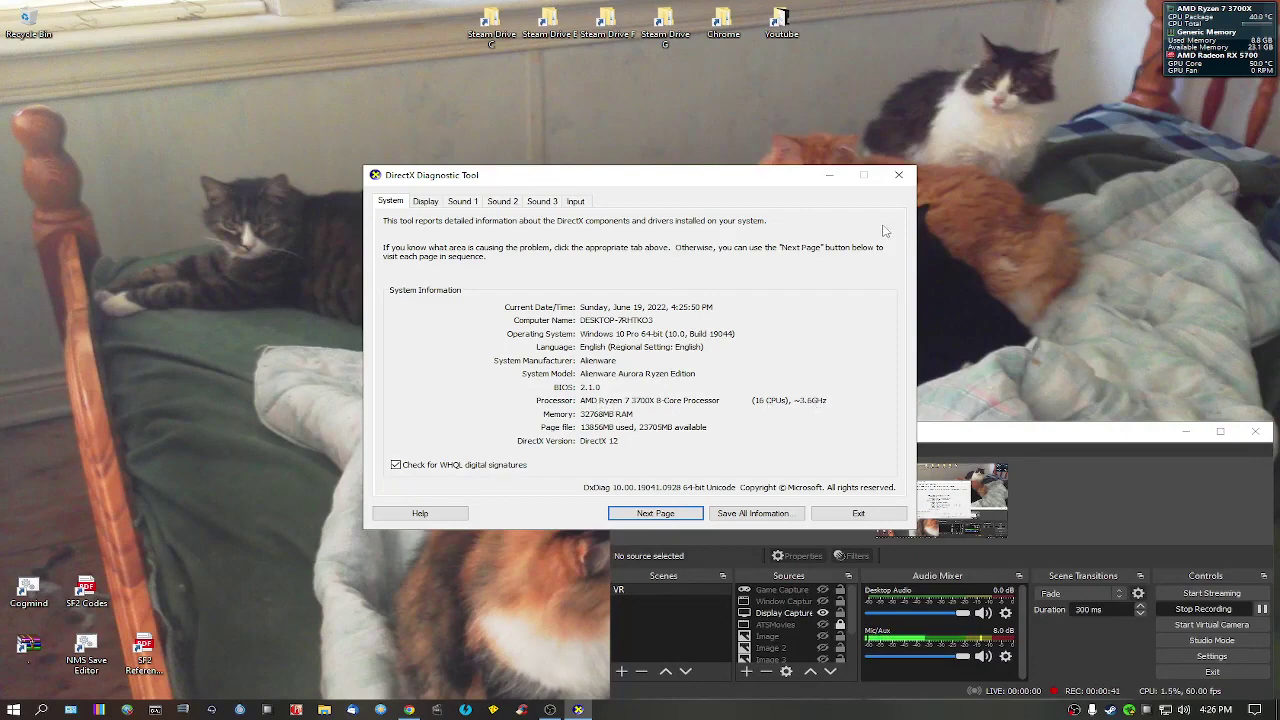
pyautogui.click(898, 175)
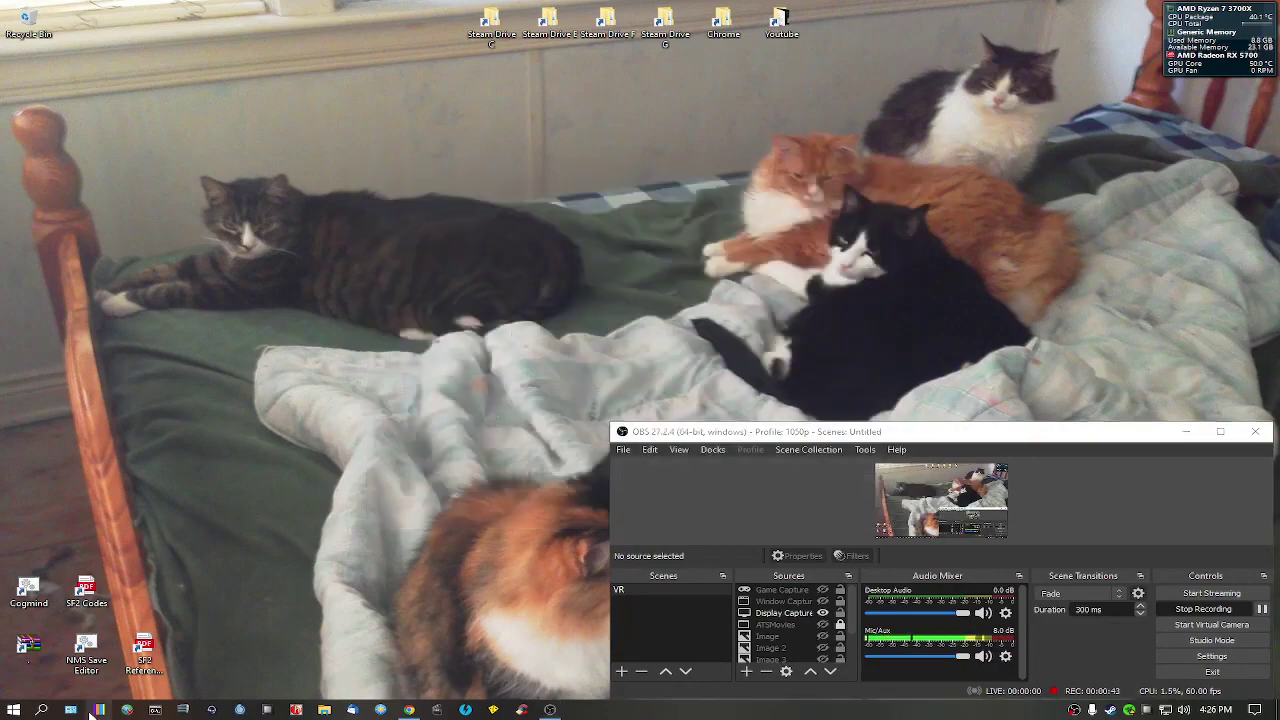
# Search Windows for "power", open Edit power plan and go up to the Power Options overview of plans
pyautogui.click(42, 709)
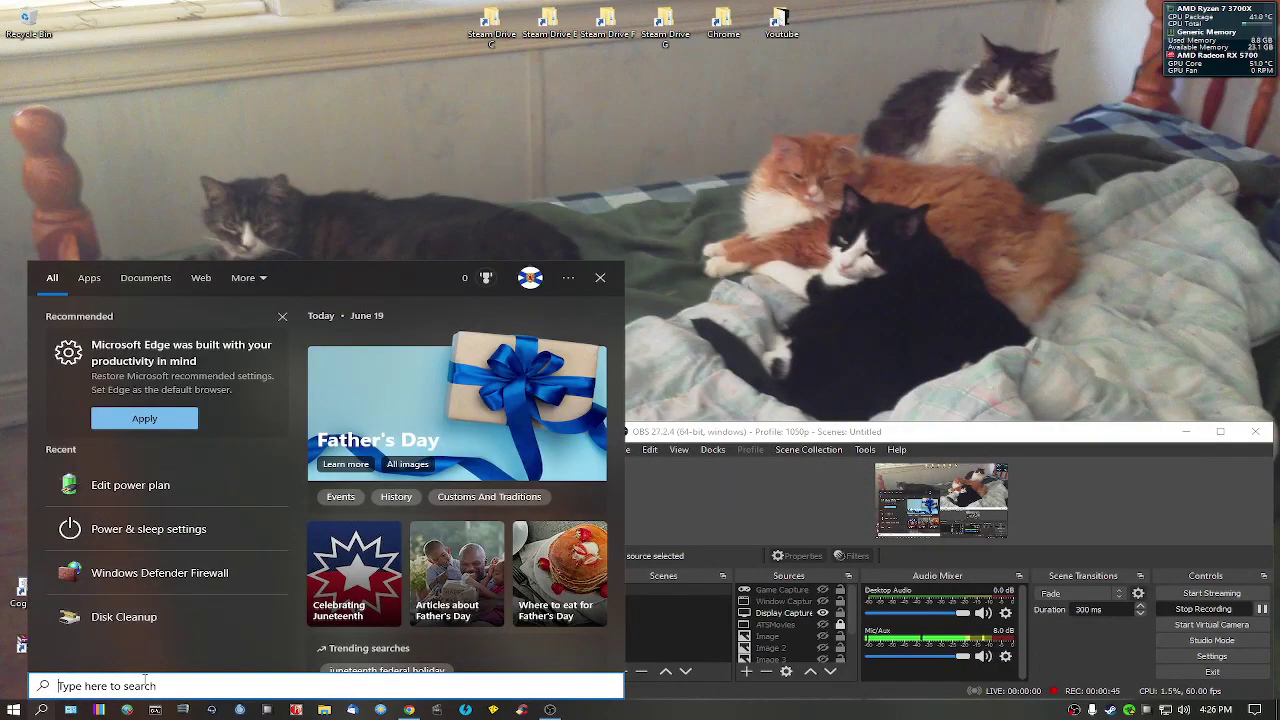
pyautogui.click(43, 710)
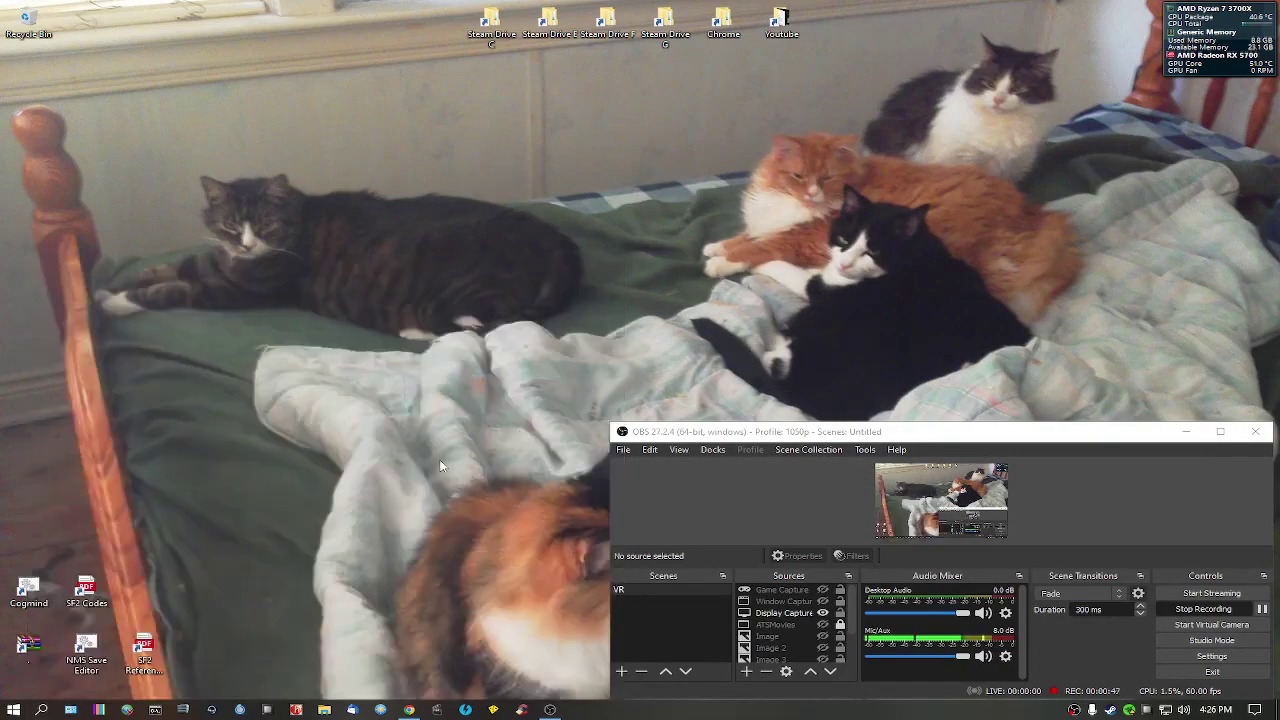
pyautogui.click(43, 710)
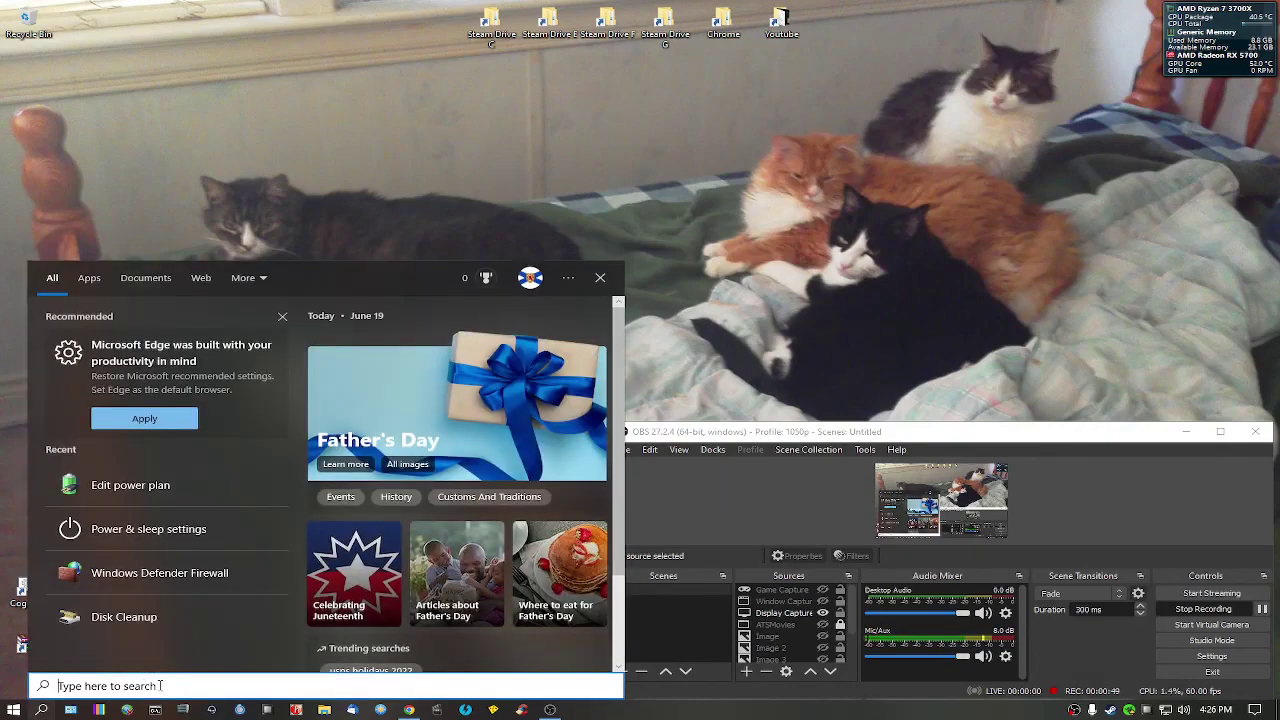
pyautogui.write('power')
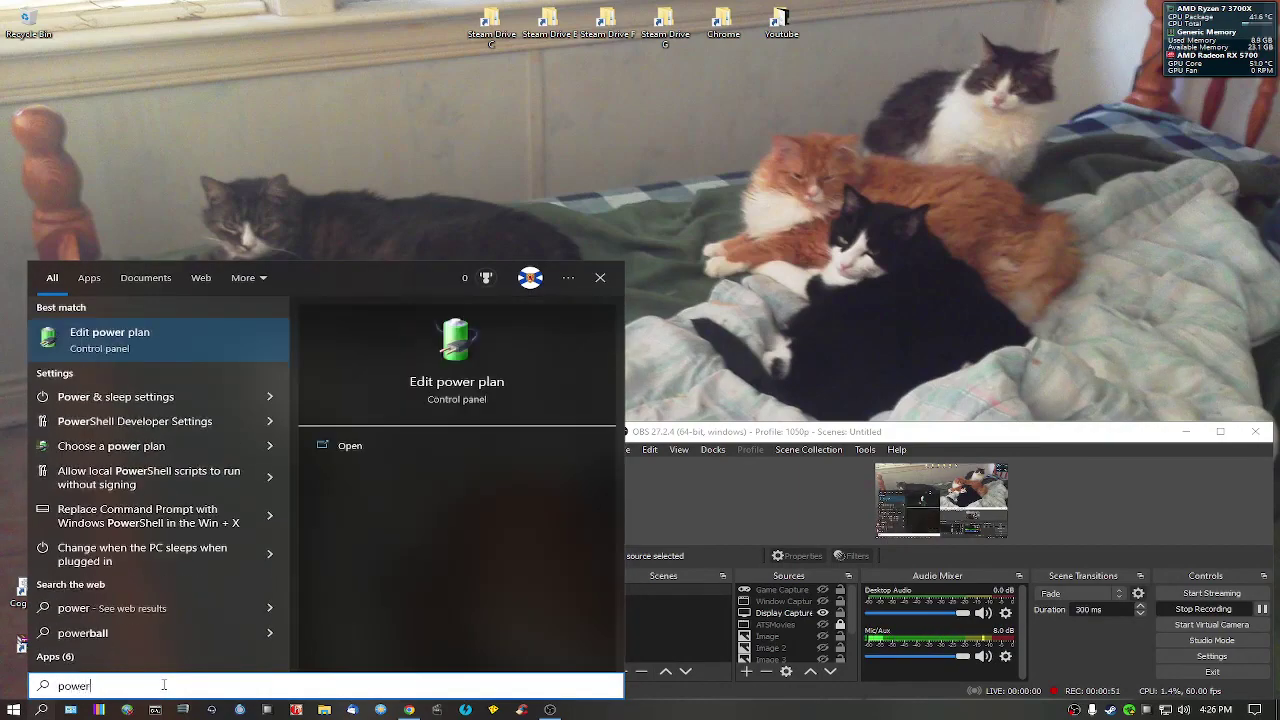
pyautogui.click(162, 345)
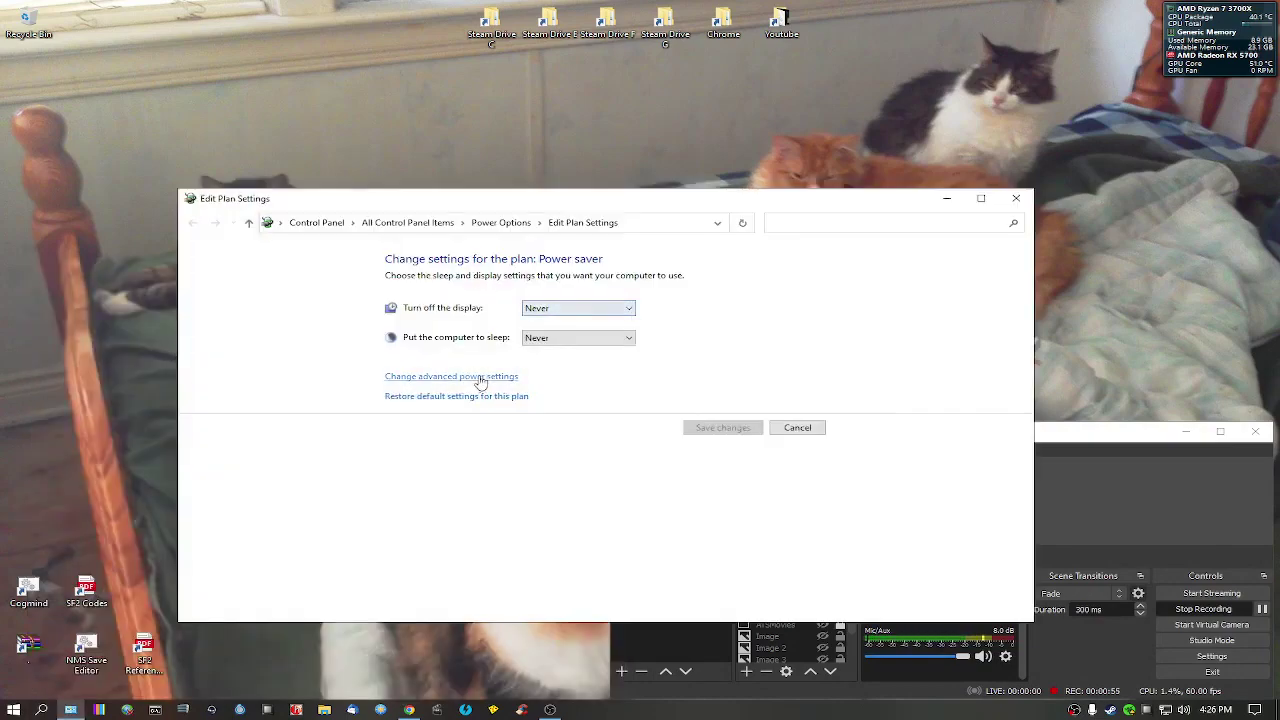
pyautogui.click(494, 223)
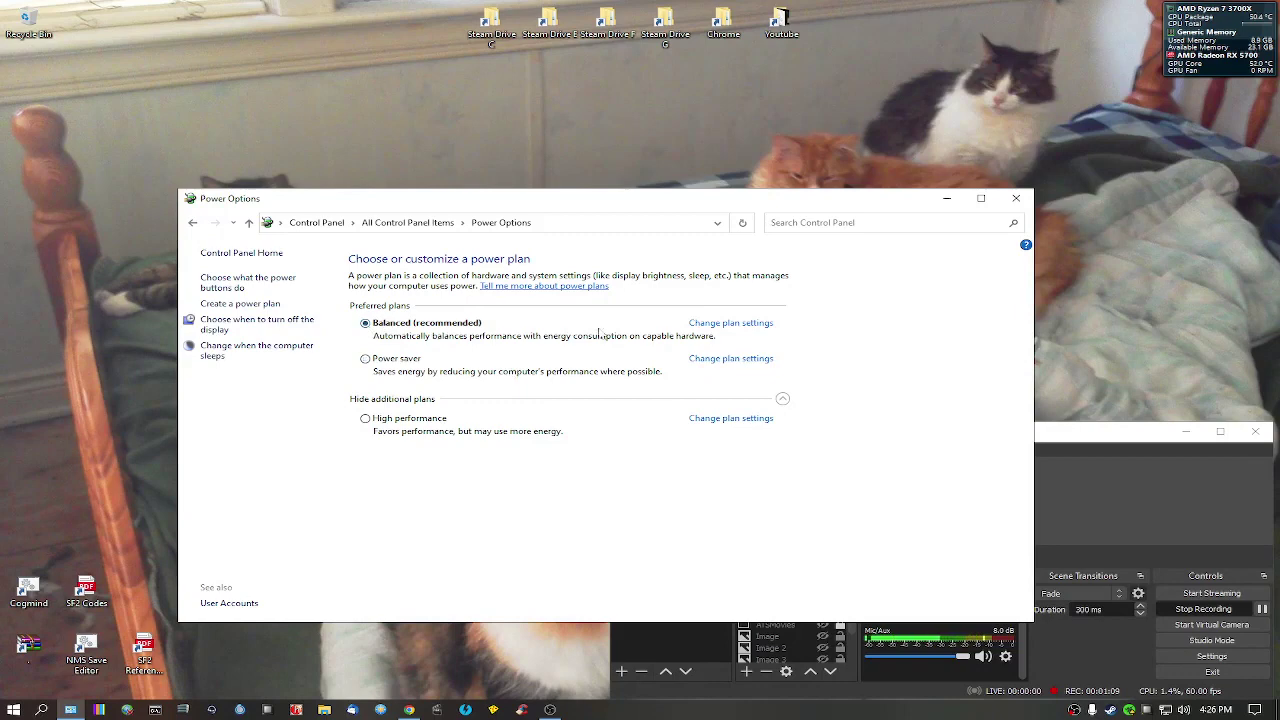
# Open the Balanced plan's advanced power settings, inspect its Processor power management options and close the dialog
pyautogui.click(718, 325)
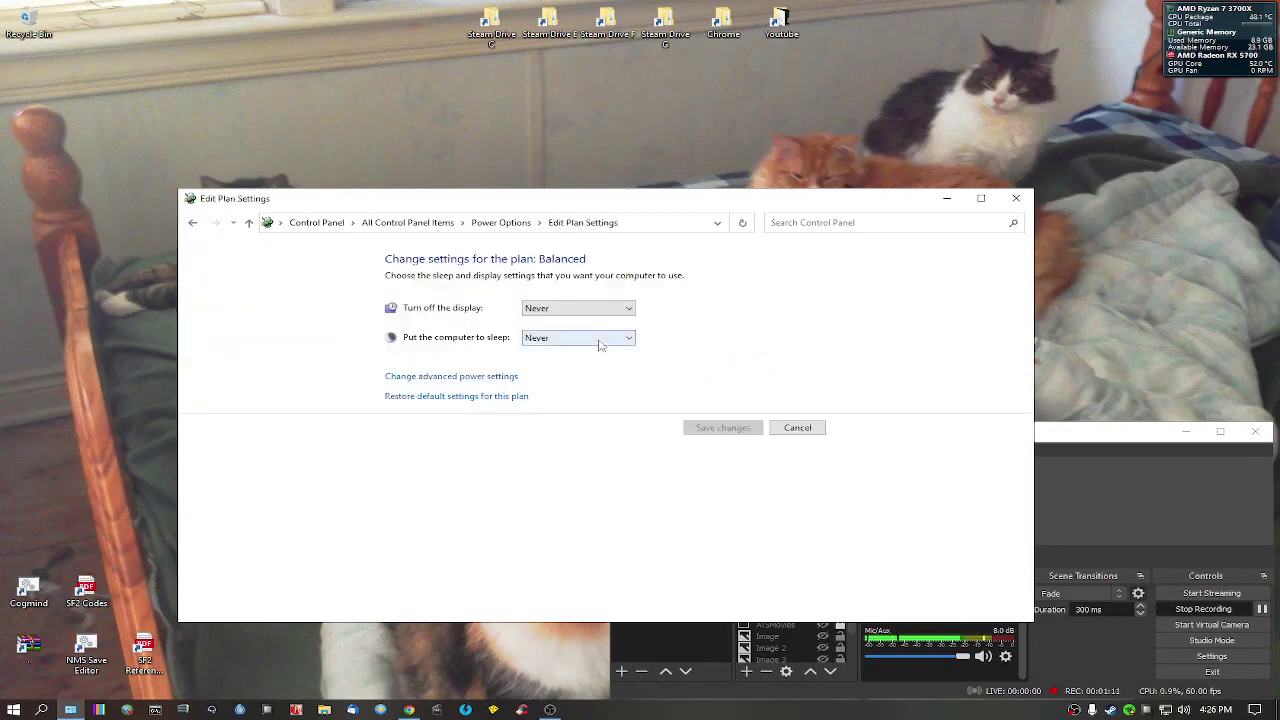
pyautogui.click(500, 377)
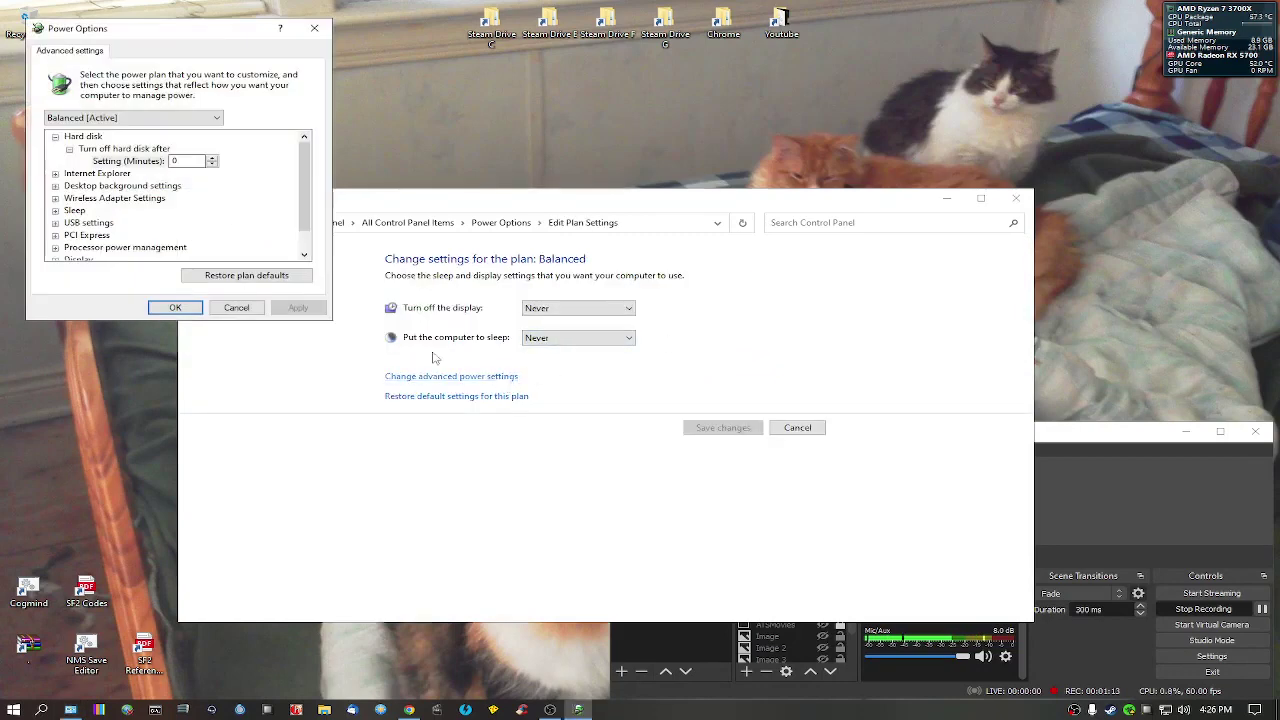
pyautogui.scroll(-1, 257, 229)
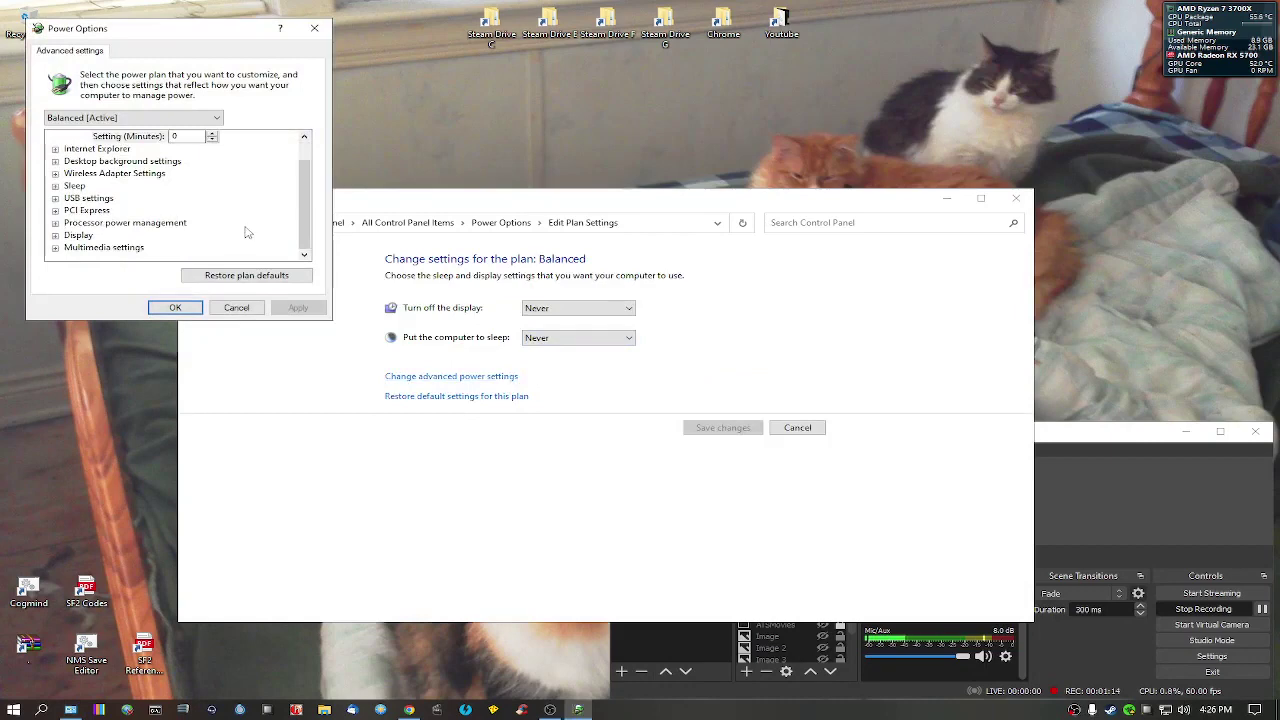
pyautogui.click(56, 224)
pyautogui.scroll(-1, 62, 243)
pyautogui.click(69, 223)
pyautogui.click(175, 307)
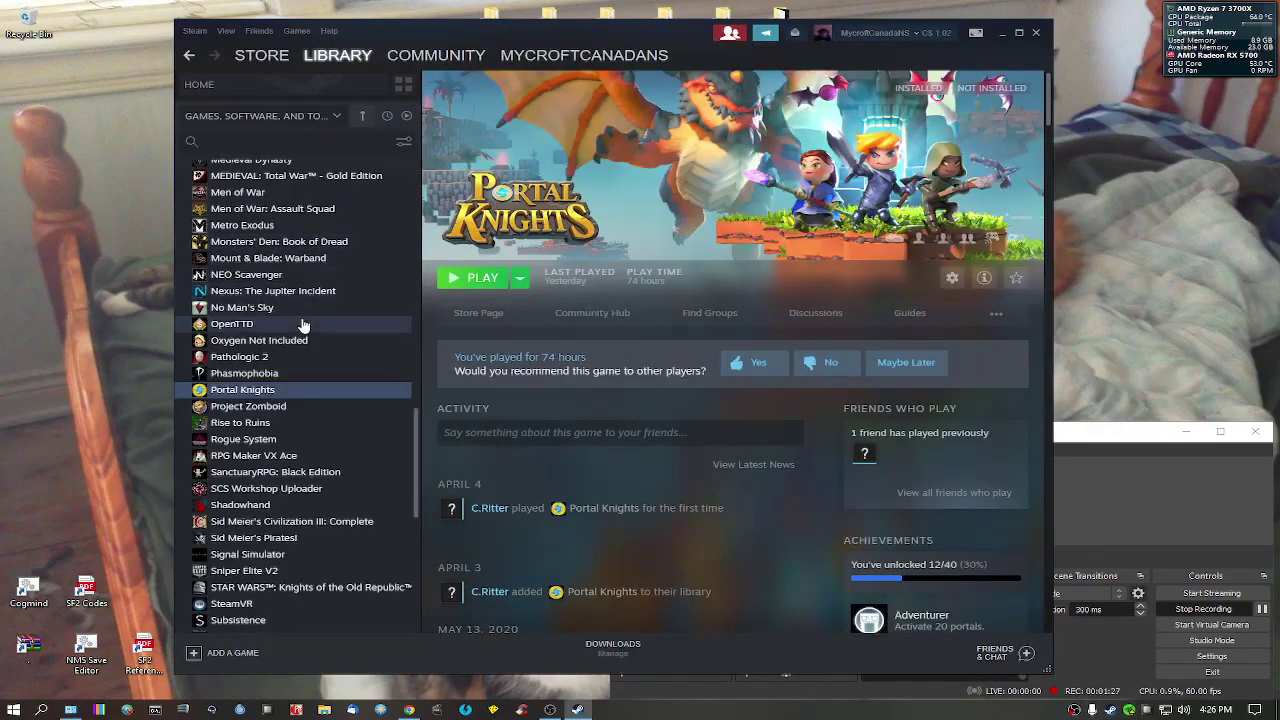
# Find Cube World in the Steam library's game list and launch it
pyautogui.scroll(10, 303, 323)
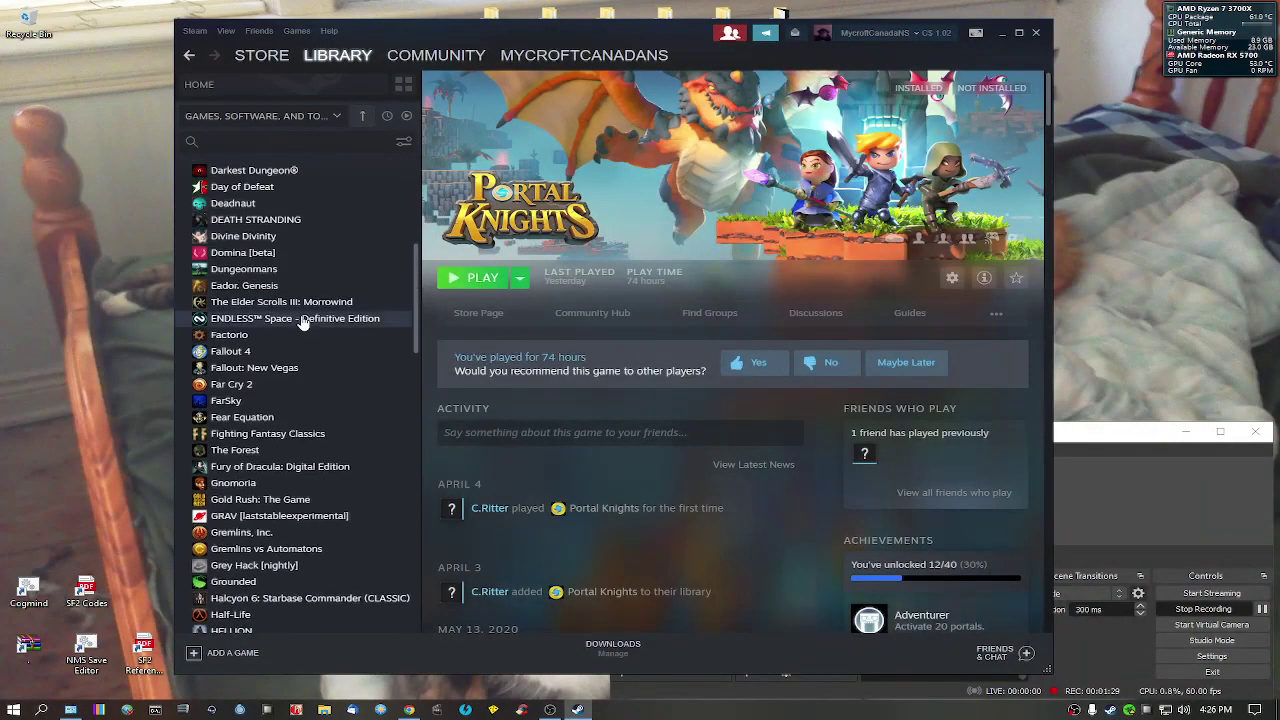
pyautogui.scroll(5, 303, 323)
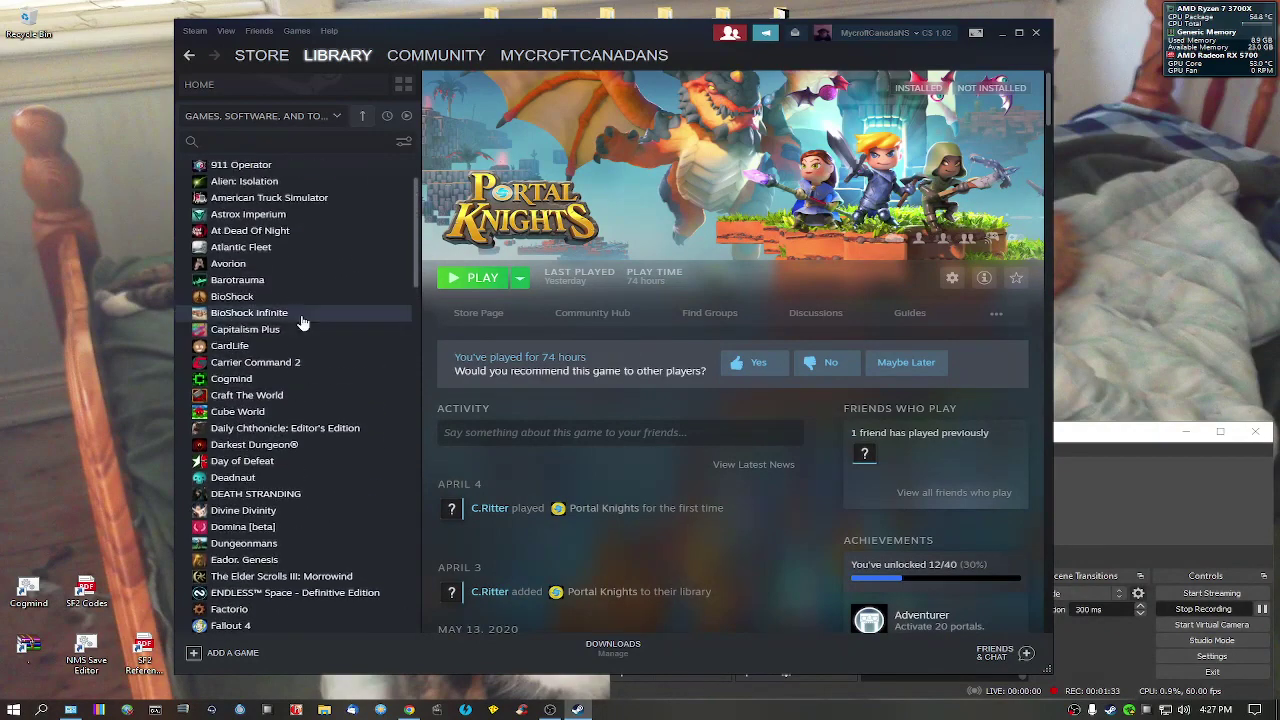
pyautogui.scroll(-3, 303, 323)
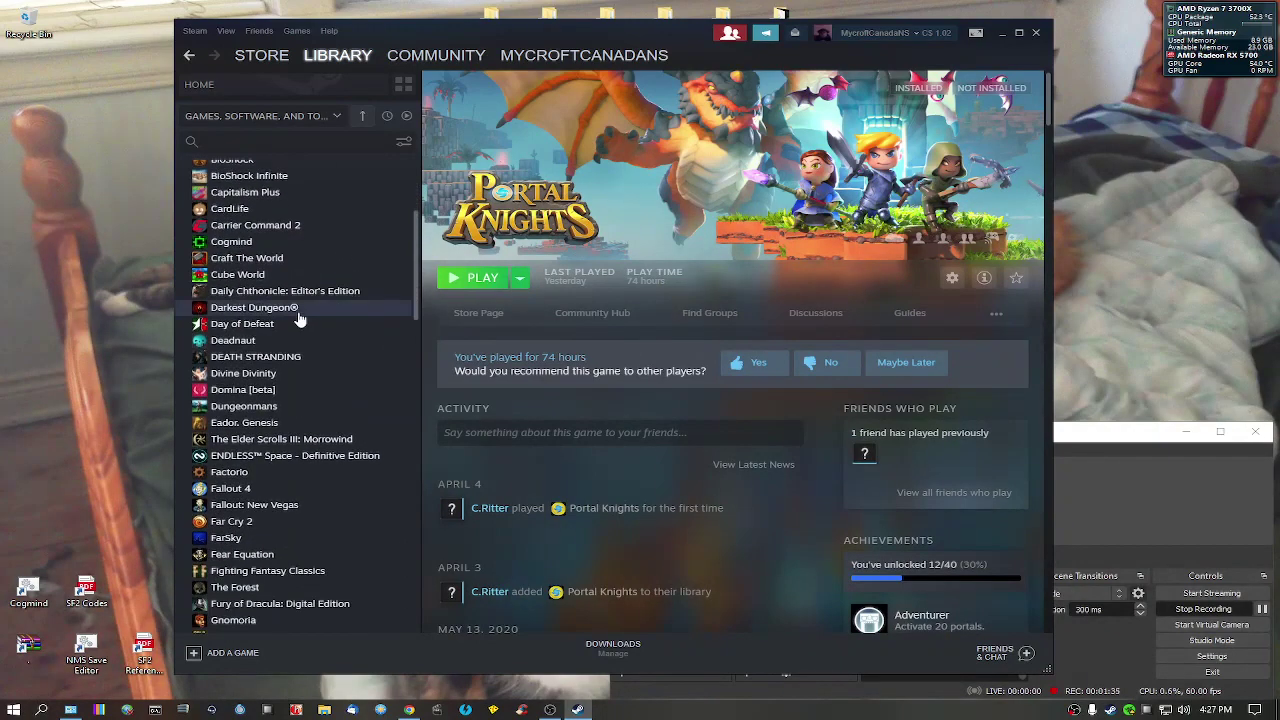
pyautogui.doubleClick(238, 274)
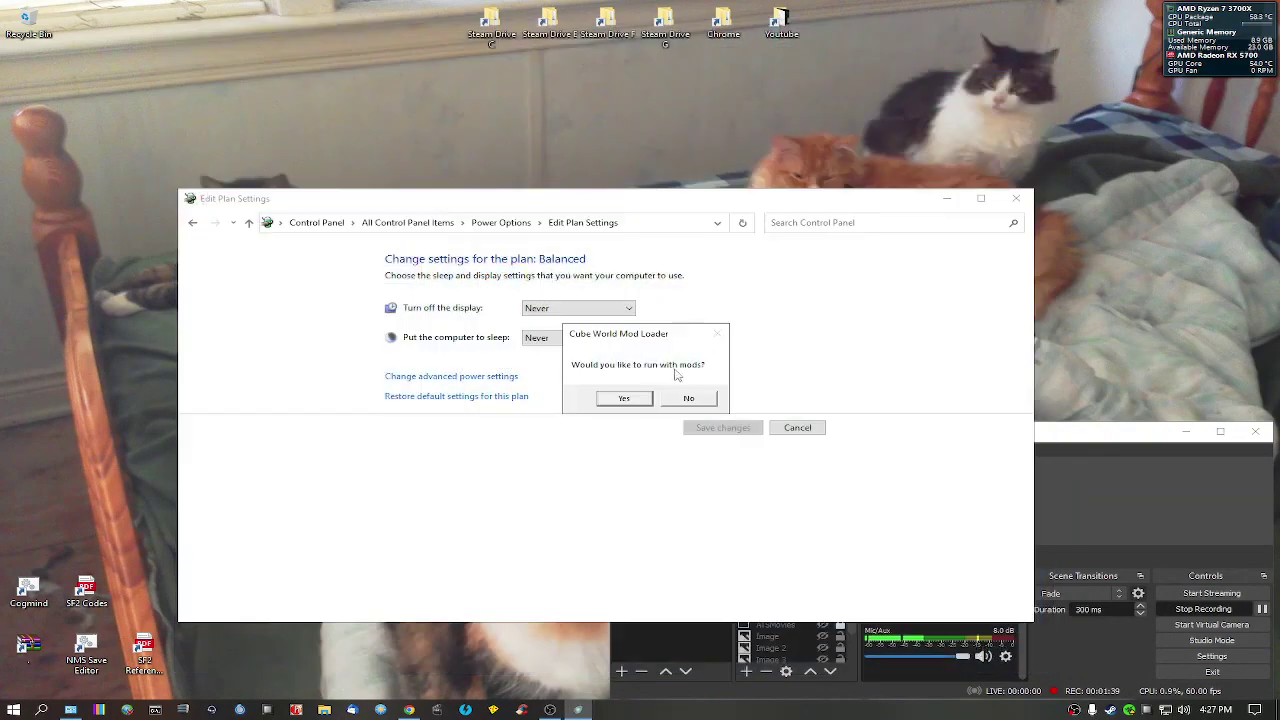
# Run Cube World with mods, acknowledge the active and loaded mod lists, and check the running game before leaving it
pyautogui.click(646, 398)
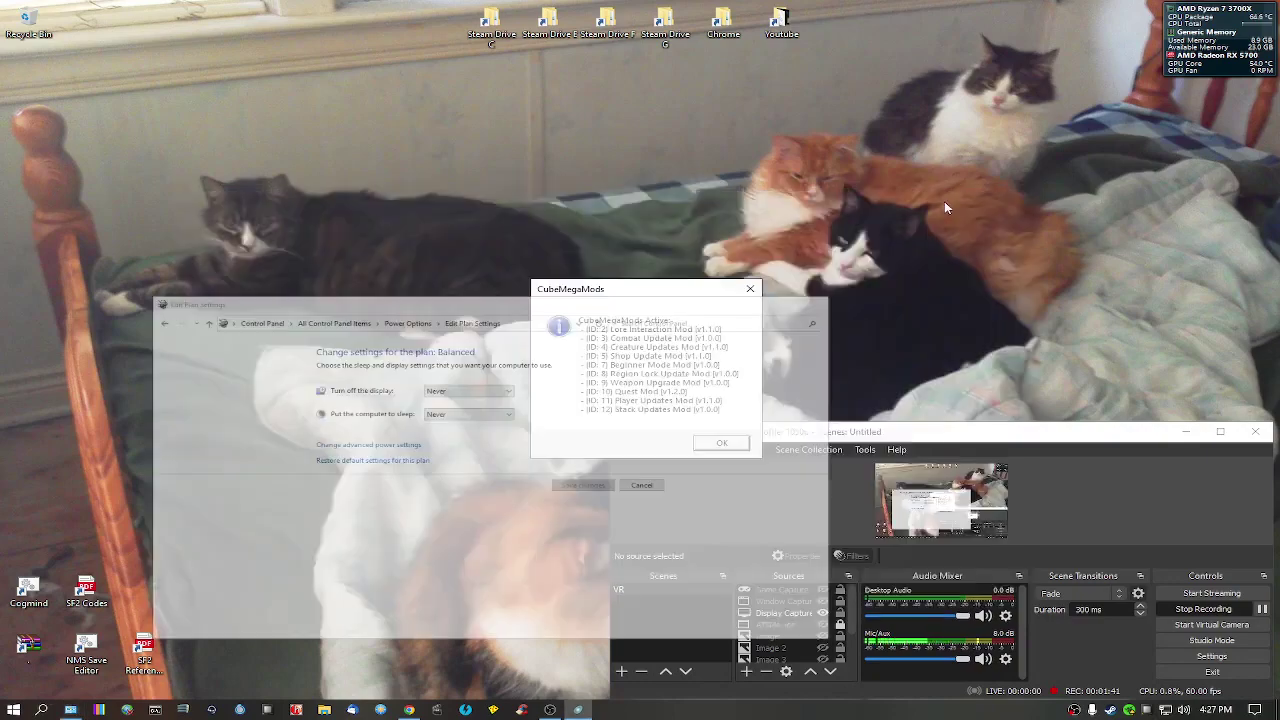
pyautogui.click(716, 442)
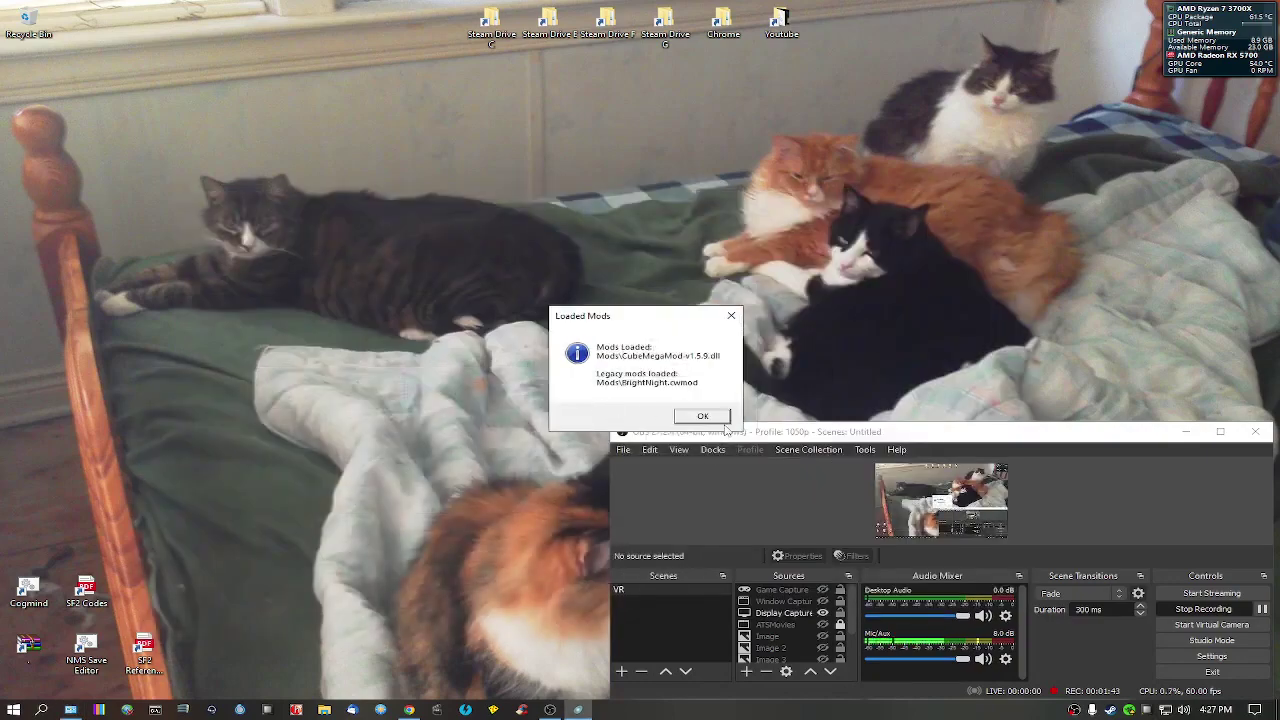
pyautogui.click(726, 424)
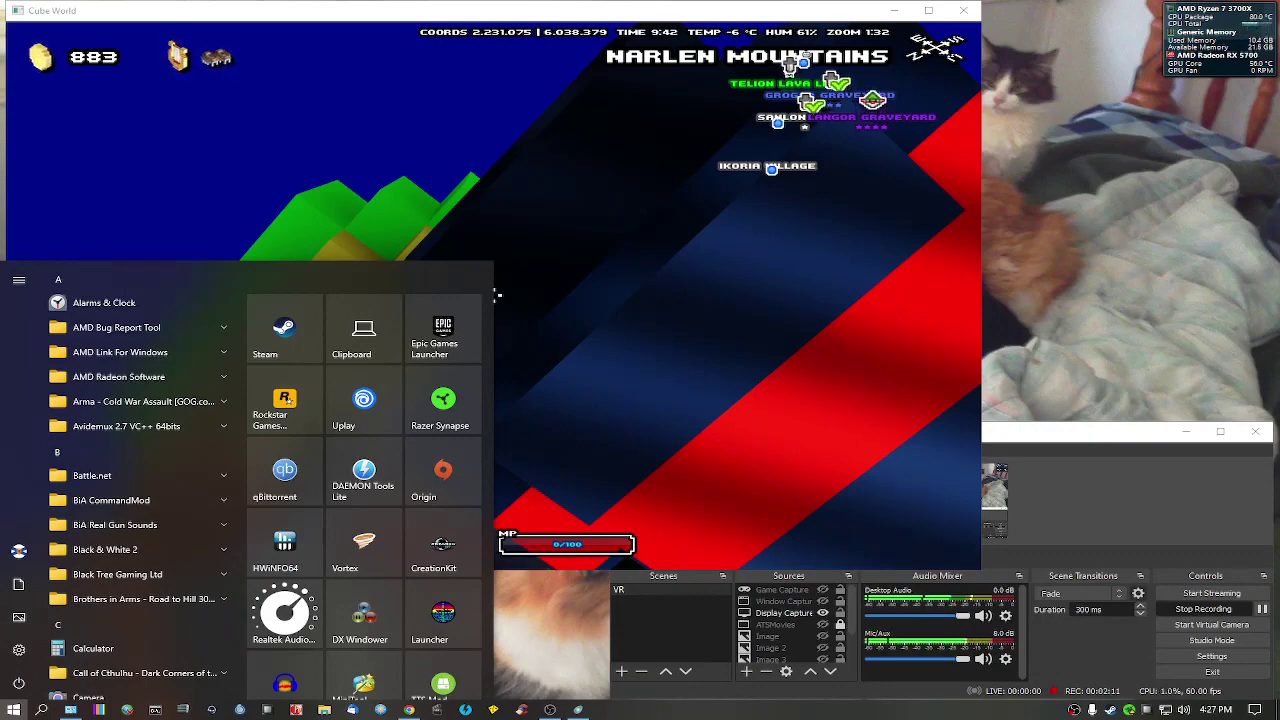
pyautogui.click(495, 295)
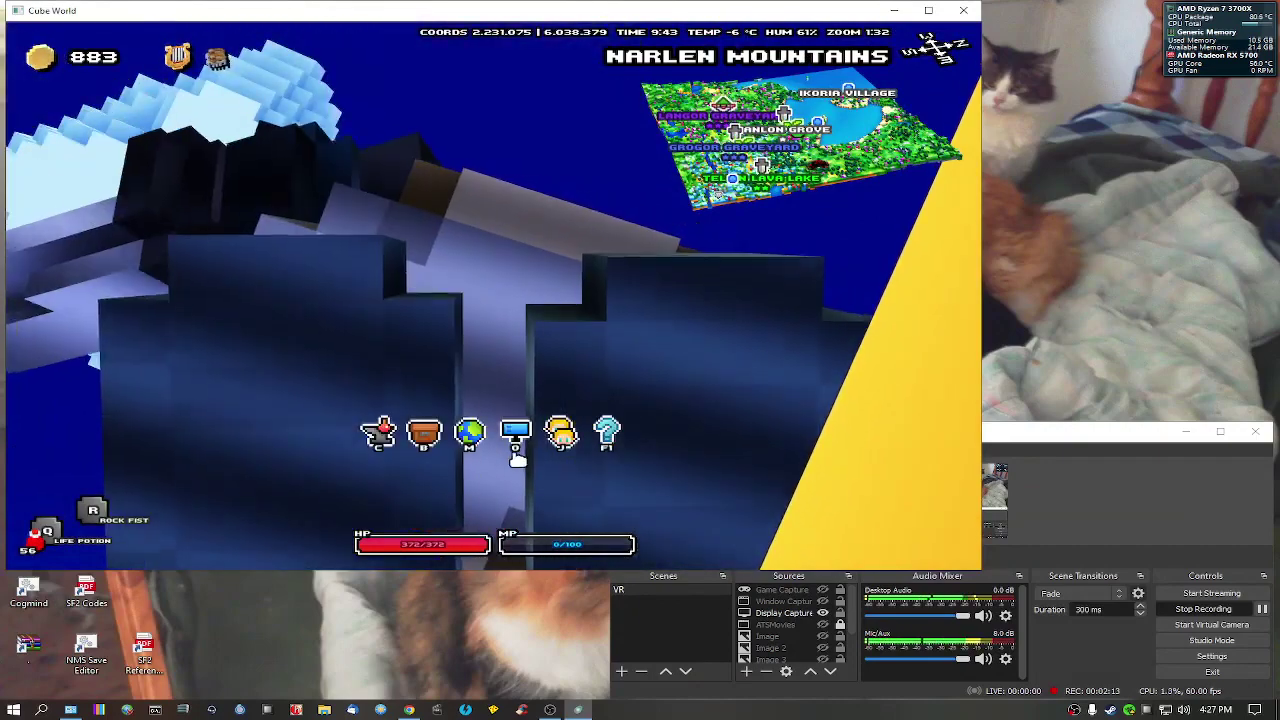
pyautogui.press('Escape')
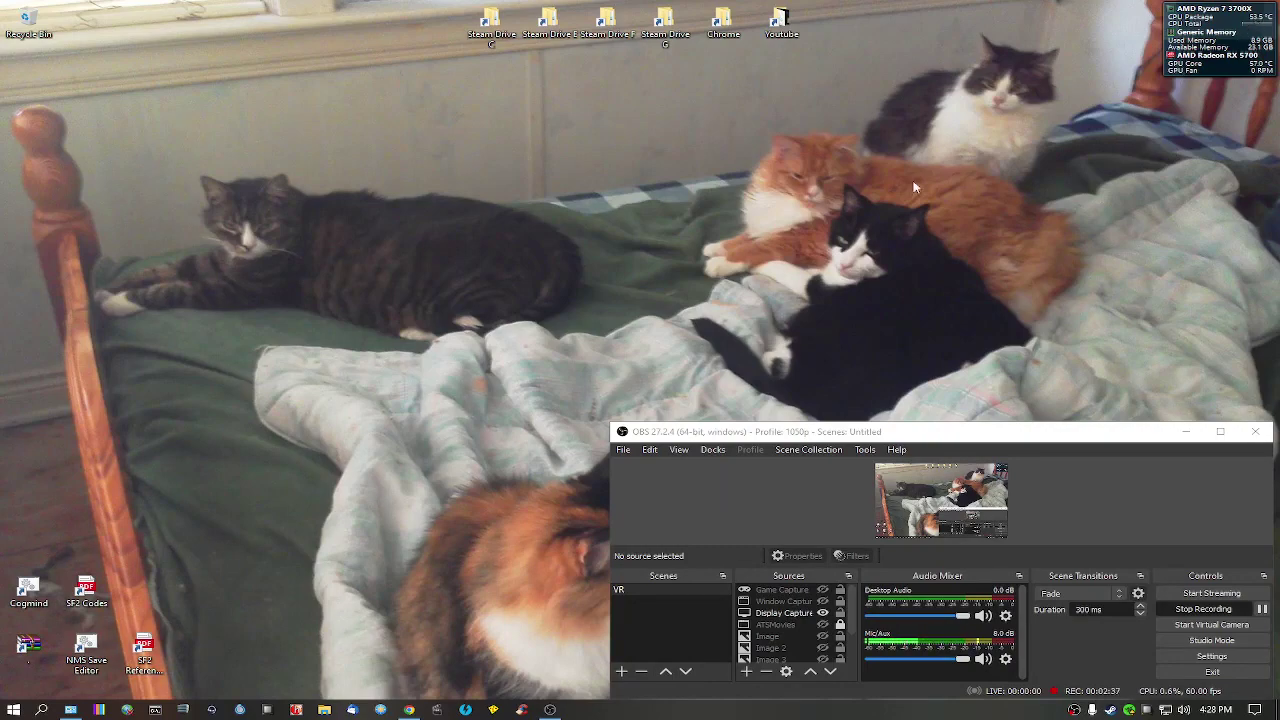
# Search Windows for "power" and open the advanced power settings of the Balanced plan
pyautogui.click(42, 709)
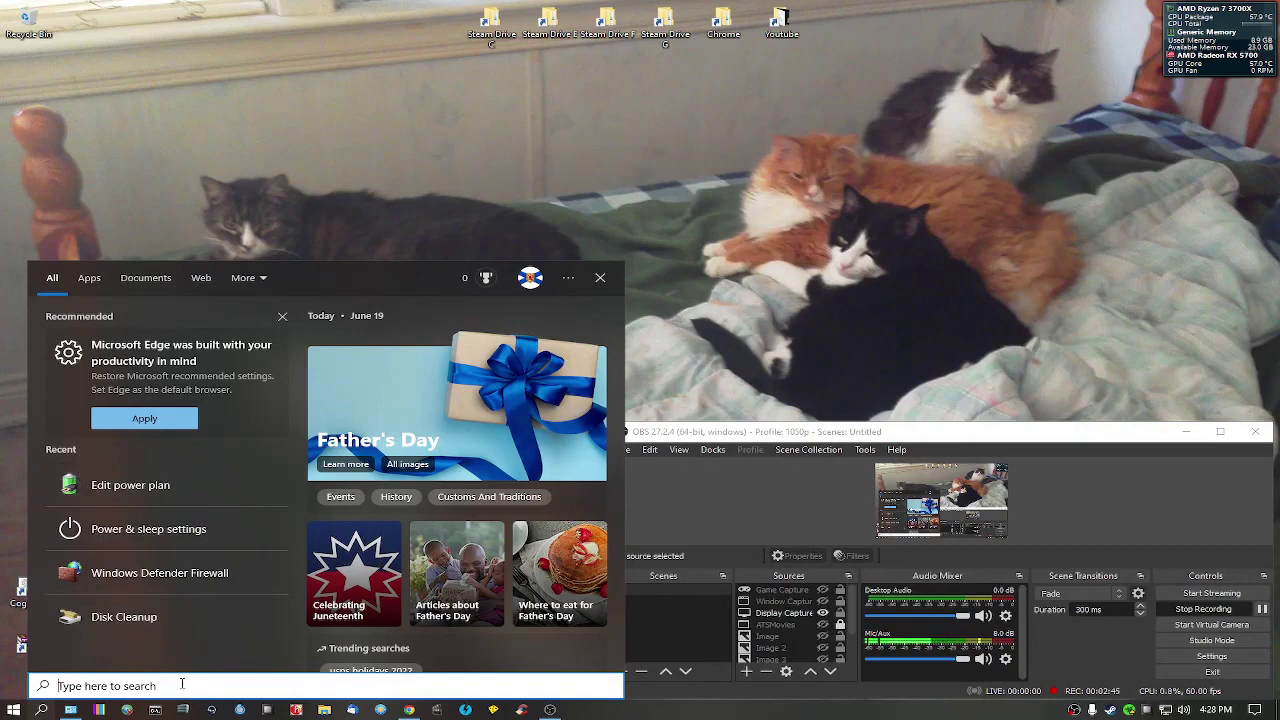
pyautogui.write('power')
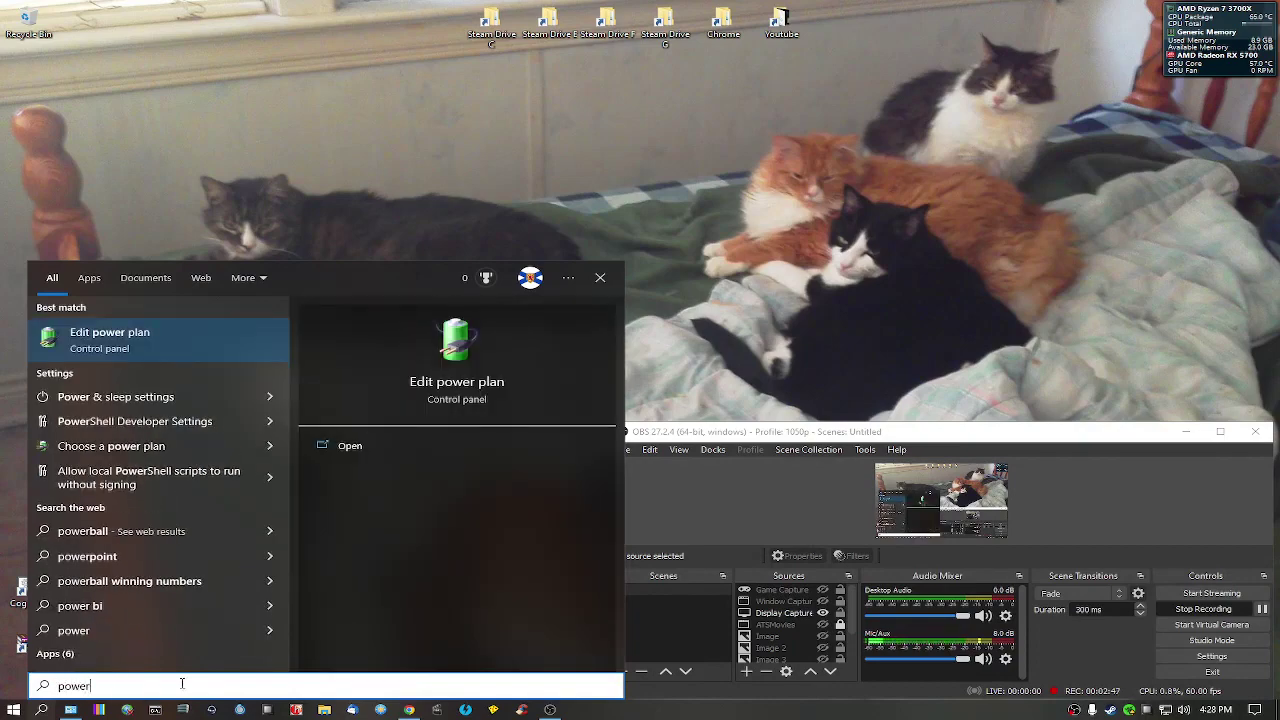
pyautogui.click(130, 346)
pyautogui.click(505, 235)
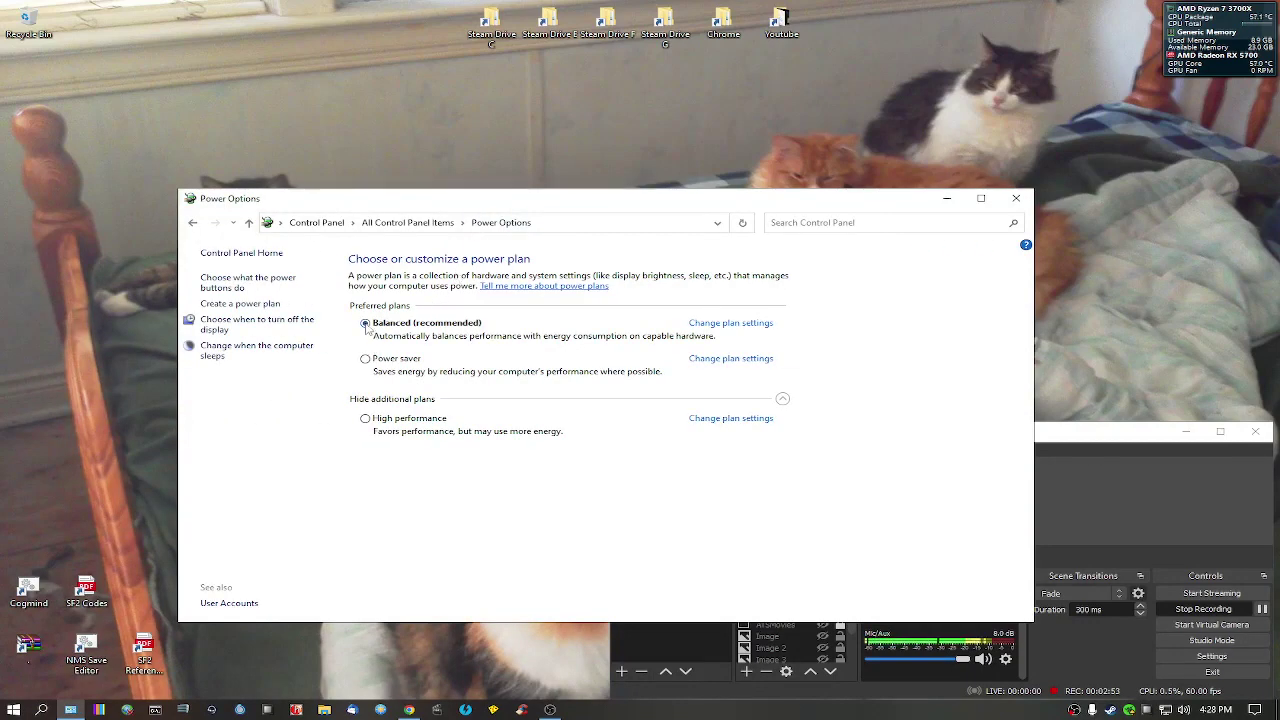
pyautogui.click(716, 326)
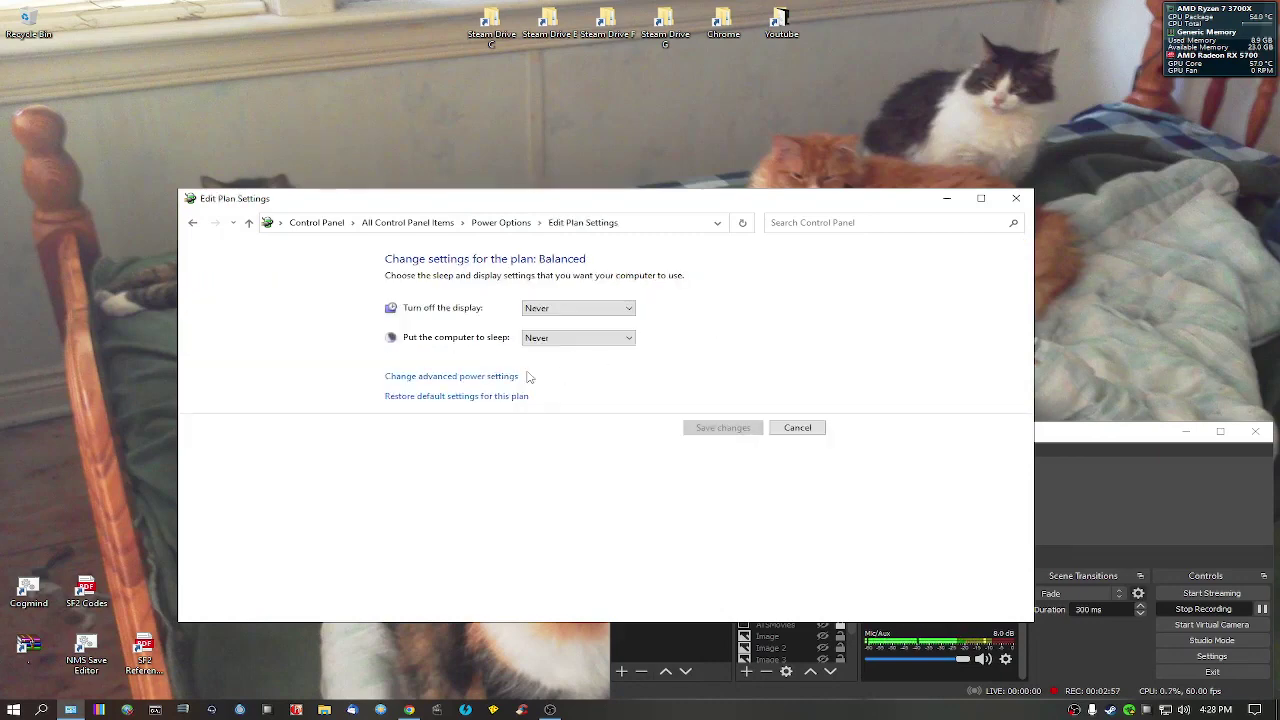
pyautogui.click(451, 377)
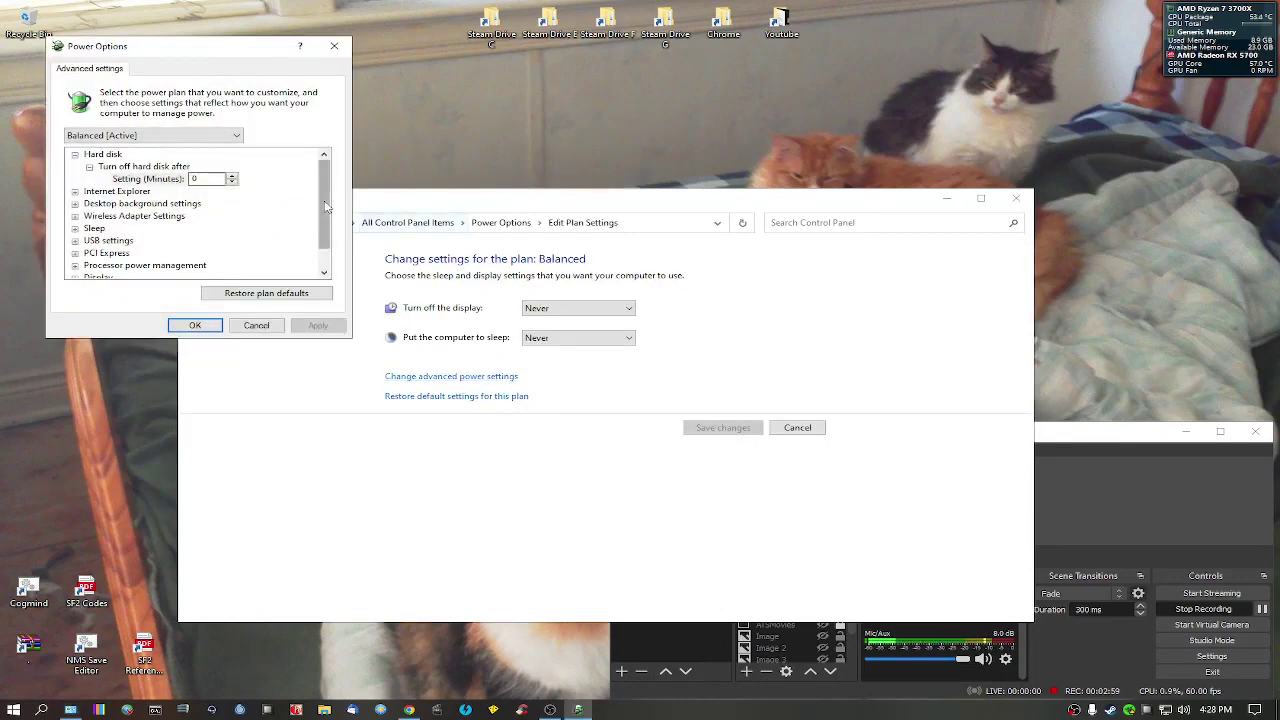
# Check the minimum processor state and the system cooling policy under Processor power management
pyautogui.scroll(-1, 314, 243)
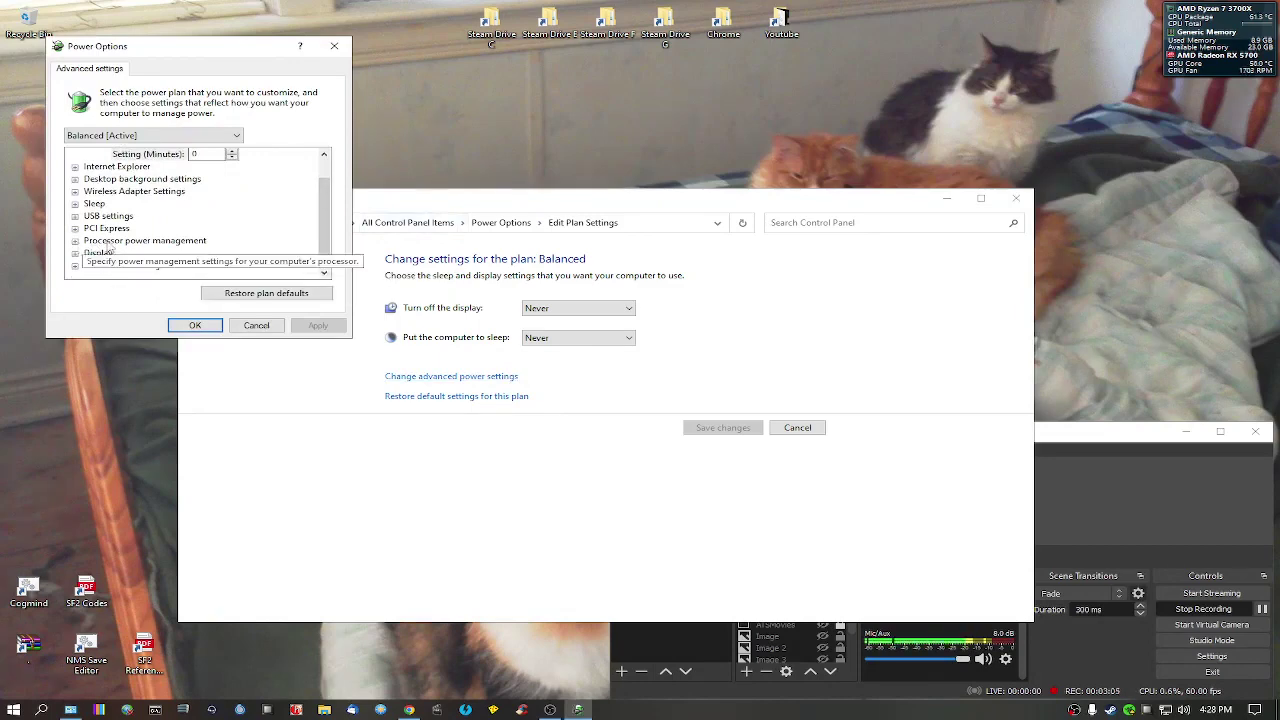
pyautogui.click(76, 241)
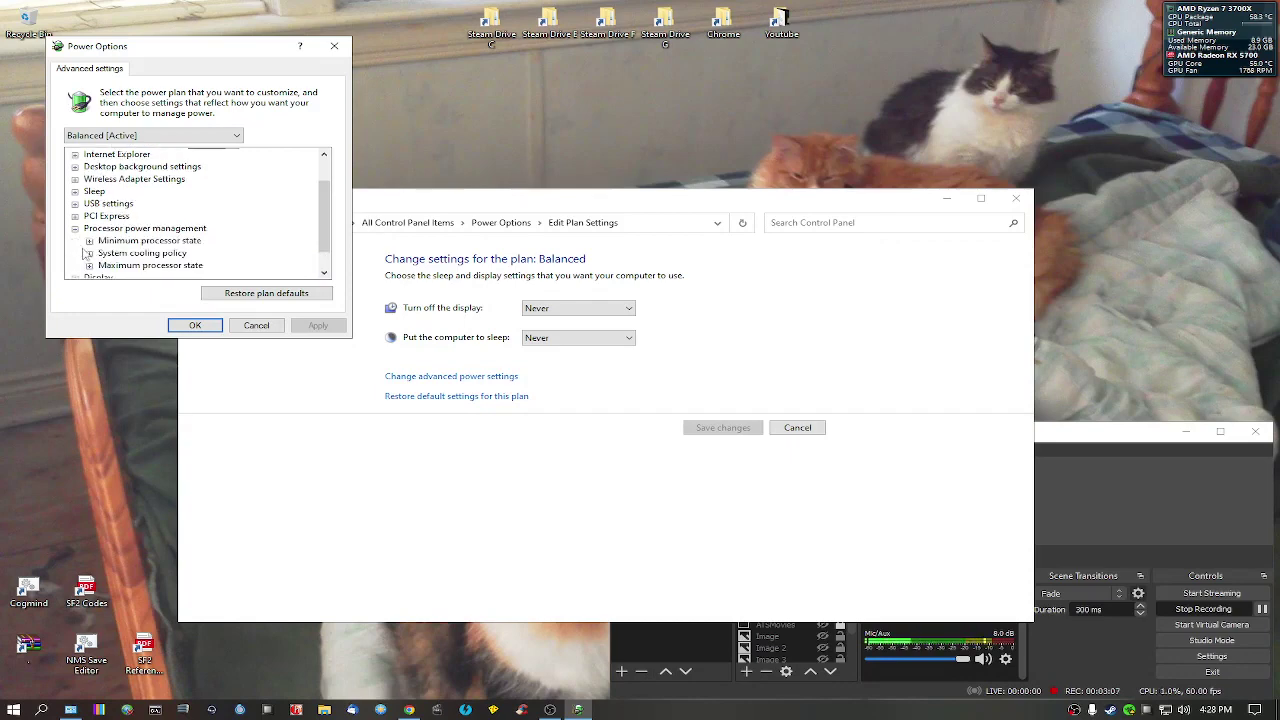
pyautogui.click(89, 241)
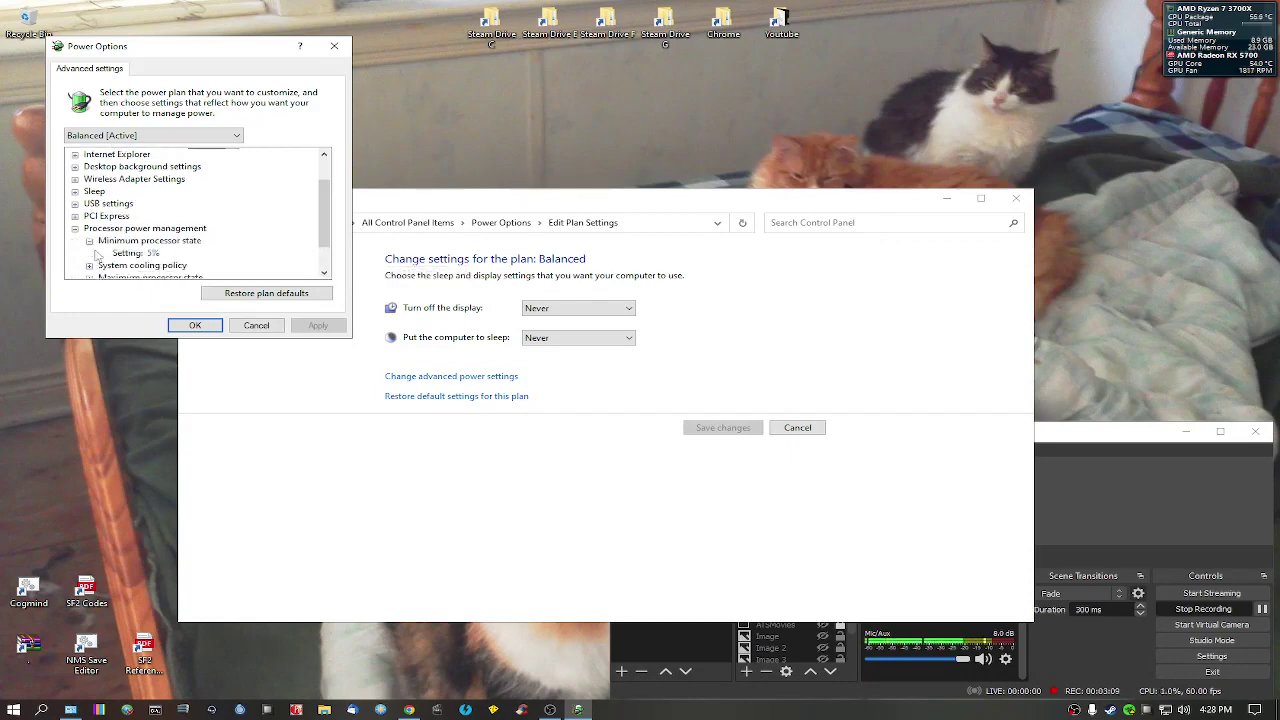
pyautogui.click(89, 241)
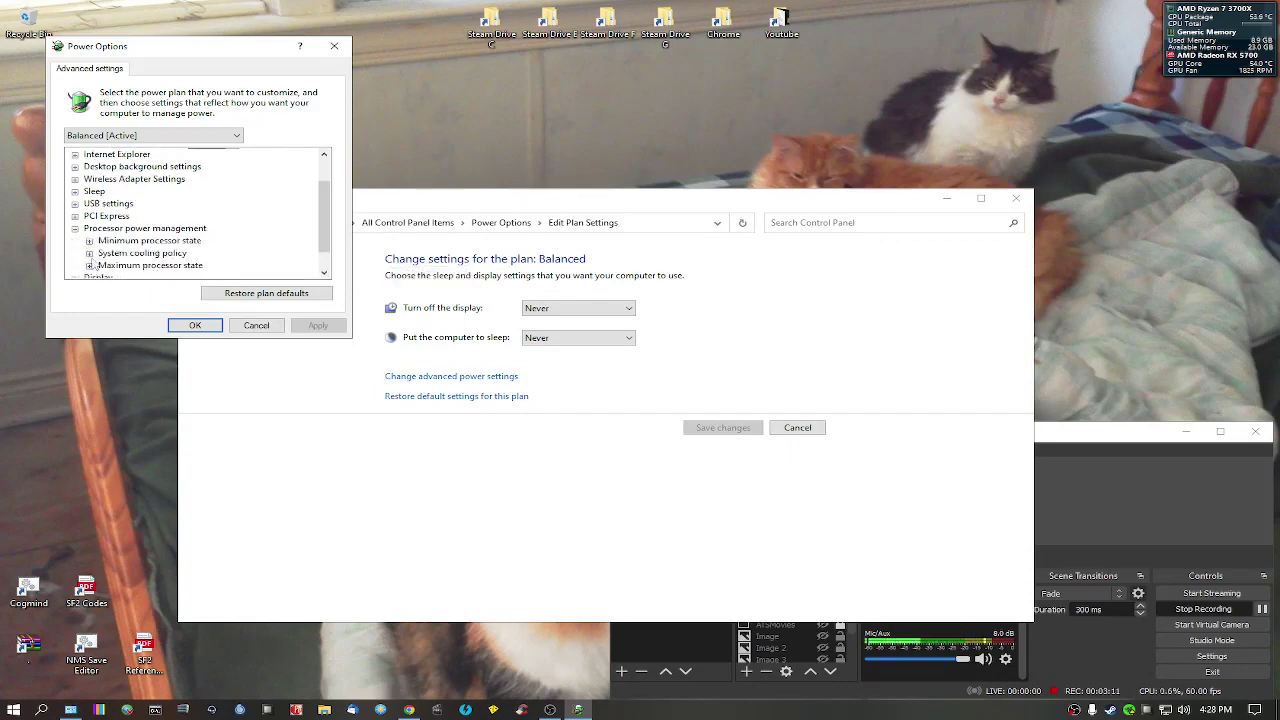
pyautogui.click(89, 254)
pyautogui.click(89, 254)
# Set the Balanced plan's maximum processor state to 90%, confirm the change, and minimise the plan settings window
pyautogui.click(89, 266)
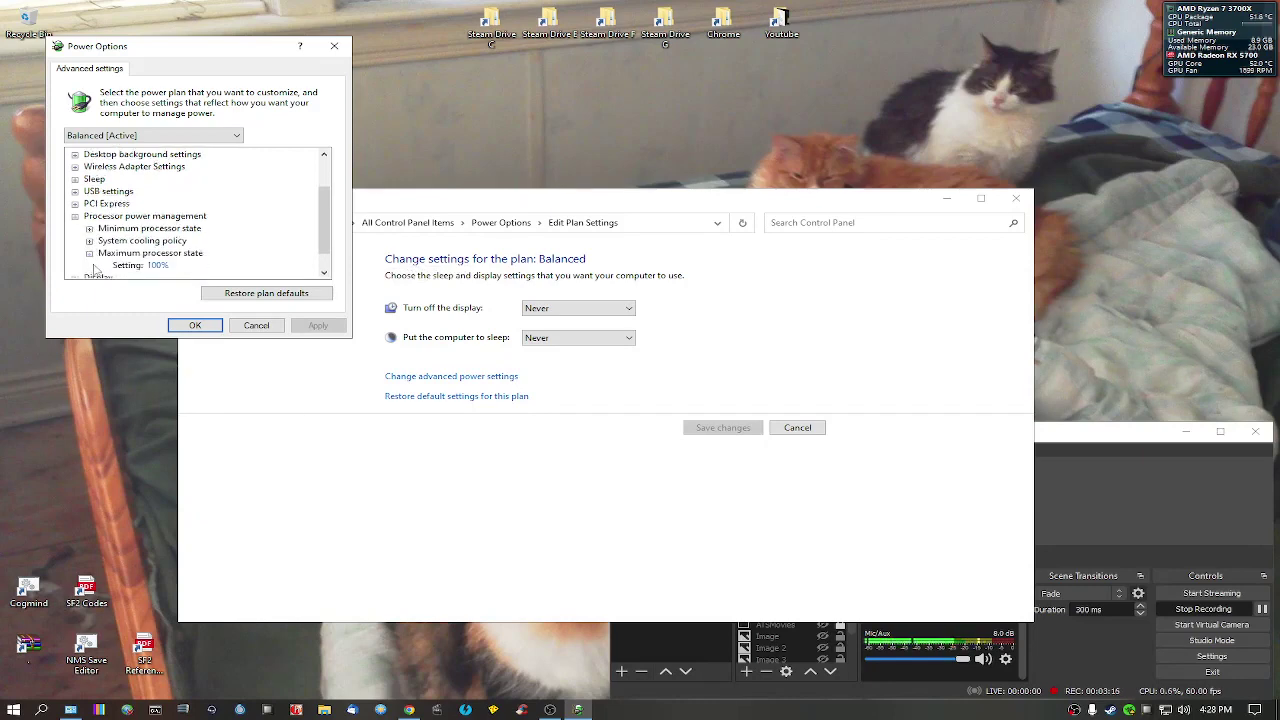
pyautogui.click(154, 266)
pyautogui.moveTo(184, 264); pyautogui.dragTo(166, 264)
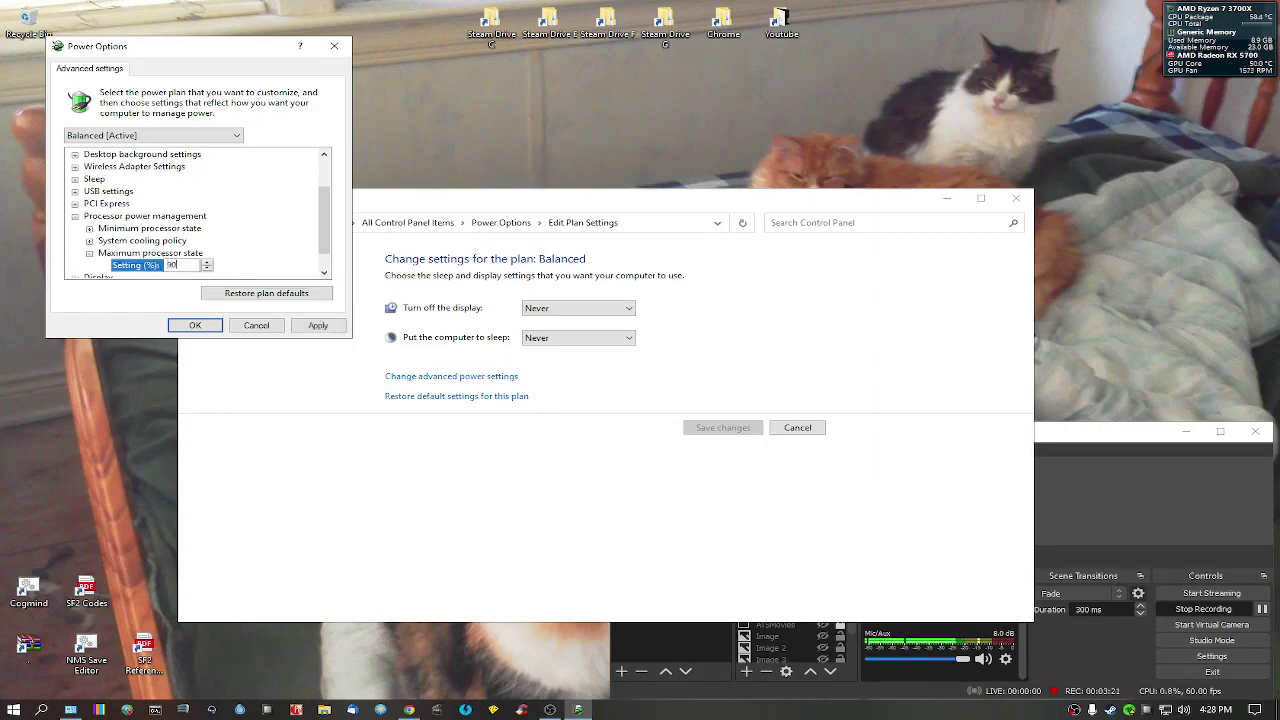
pyautogui.click(196, 325)
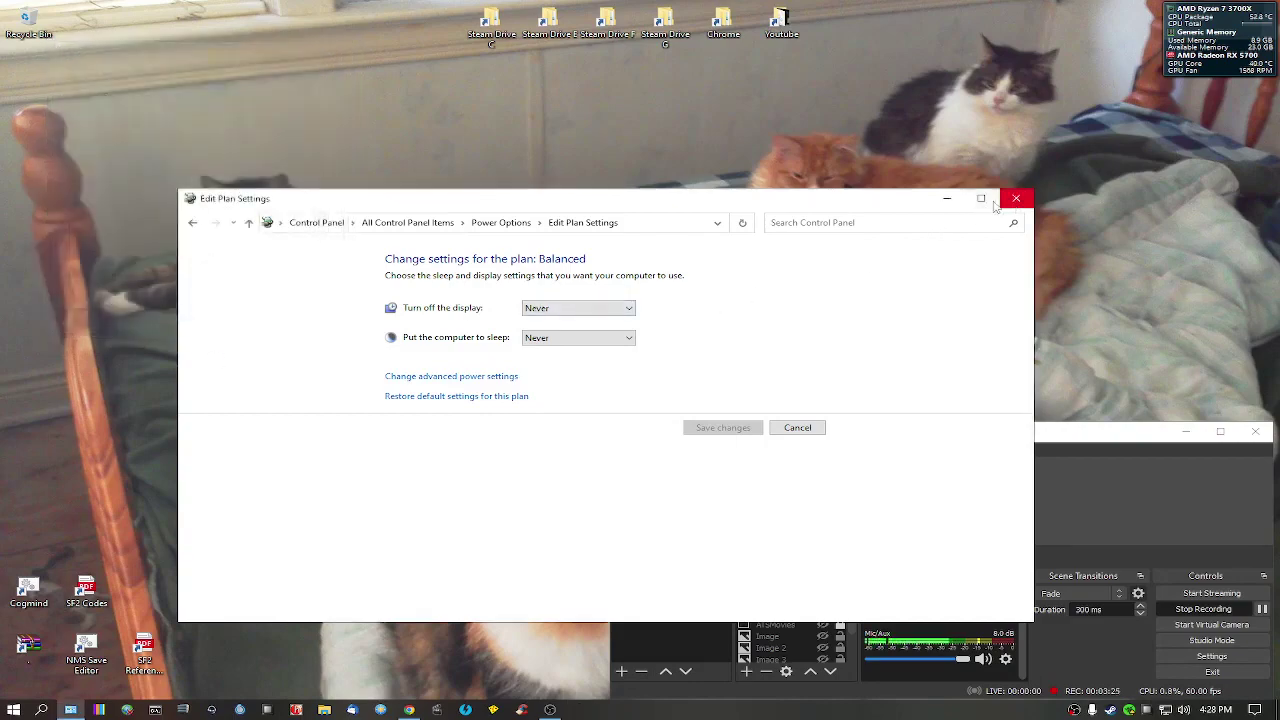
pyautogui.click(946, 198)
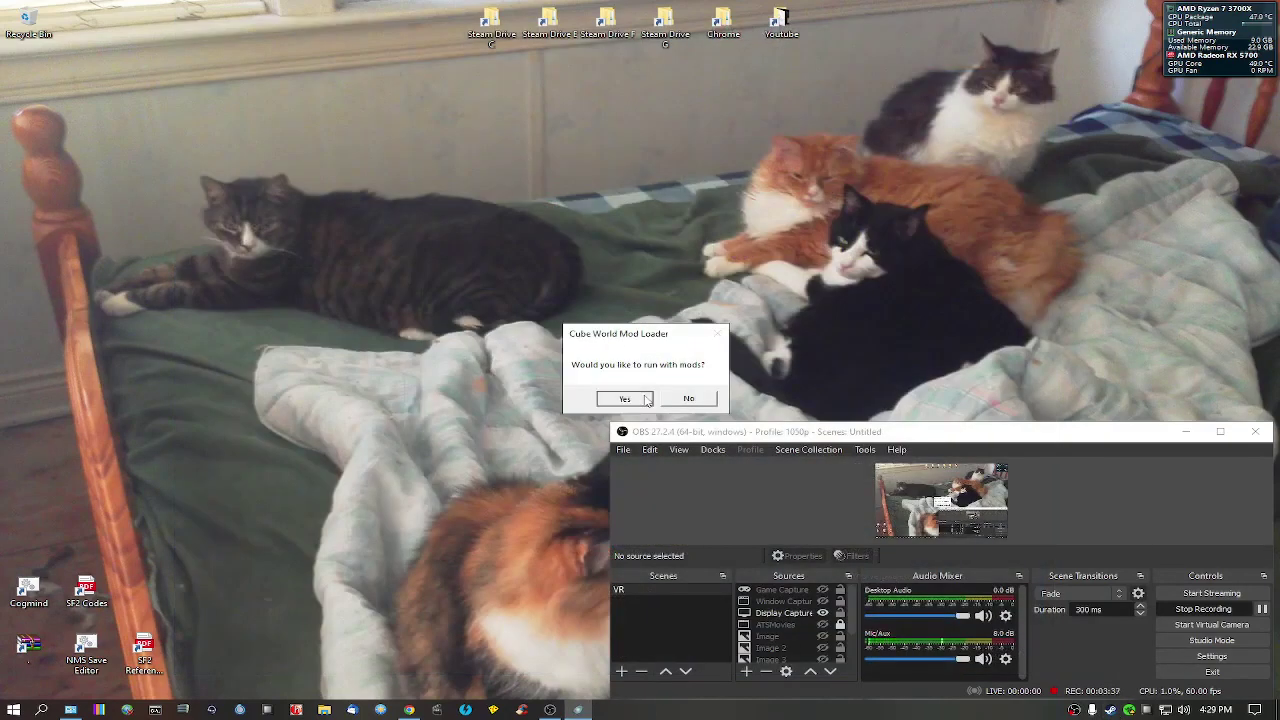
# Run Cube World with mods and acknowledge the active and loaded mod lists
pyautogui.click(645, 397)
pyautogui.click(705, 442)
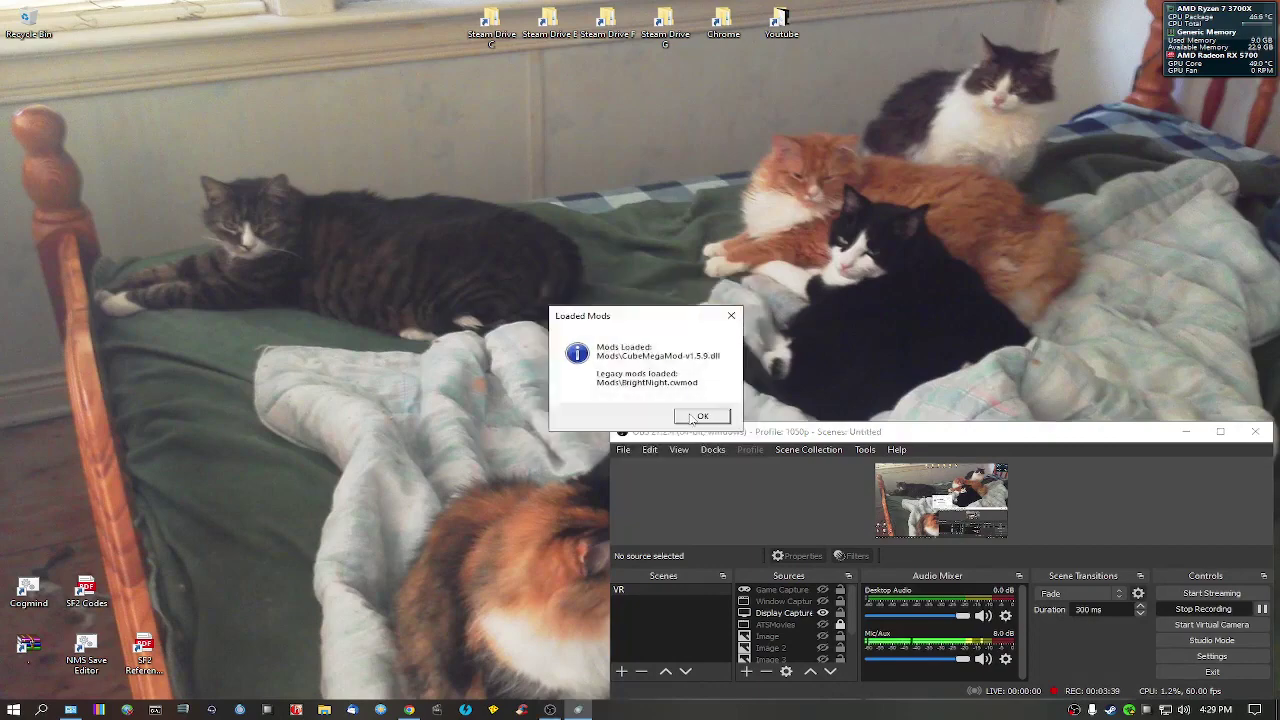
pyautogui.click(701, 416)
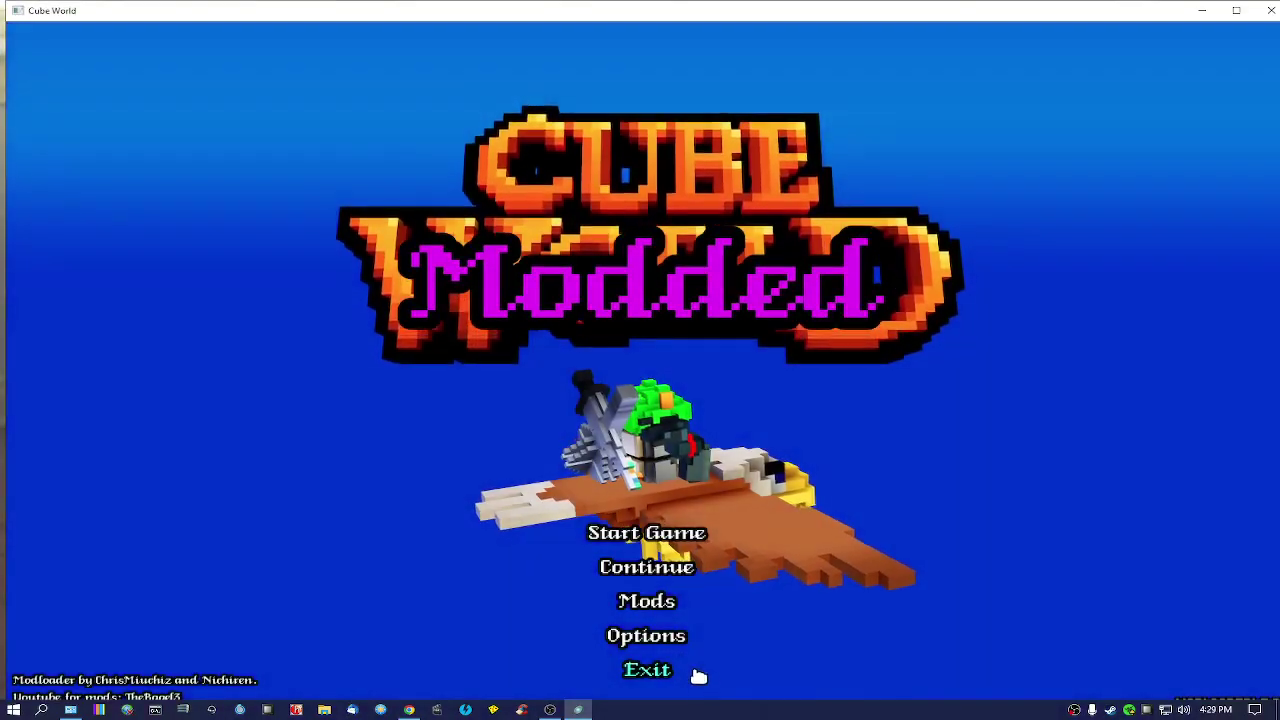
# Set the game options to windowed mode at 1280 x 800 with music volume at 0%, and continue the saved game
pyautogui.click(672, 642)
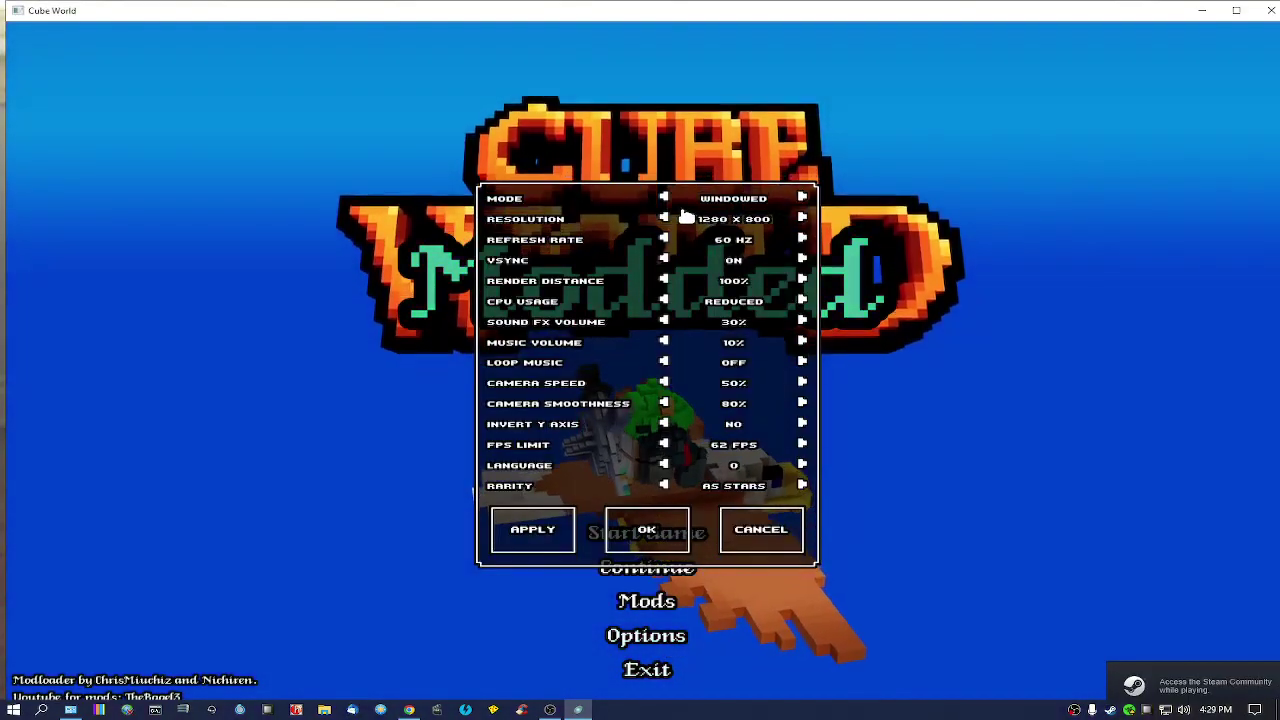
pyautogui.click(665, 198)
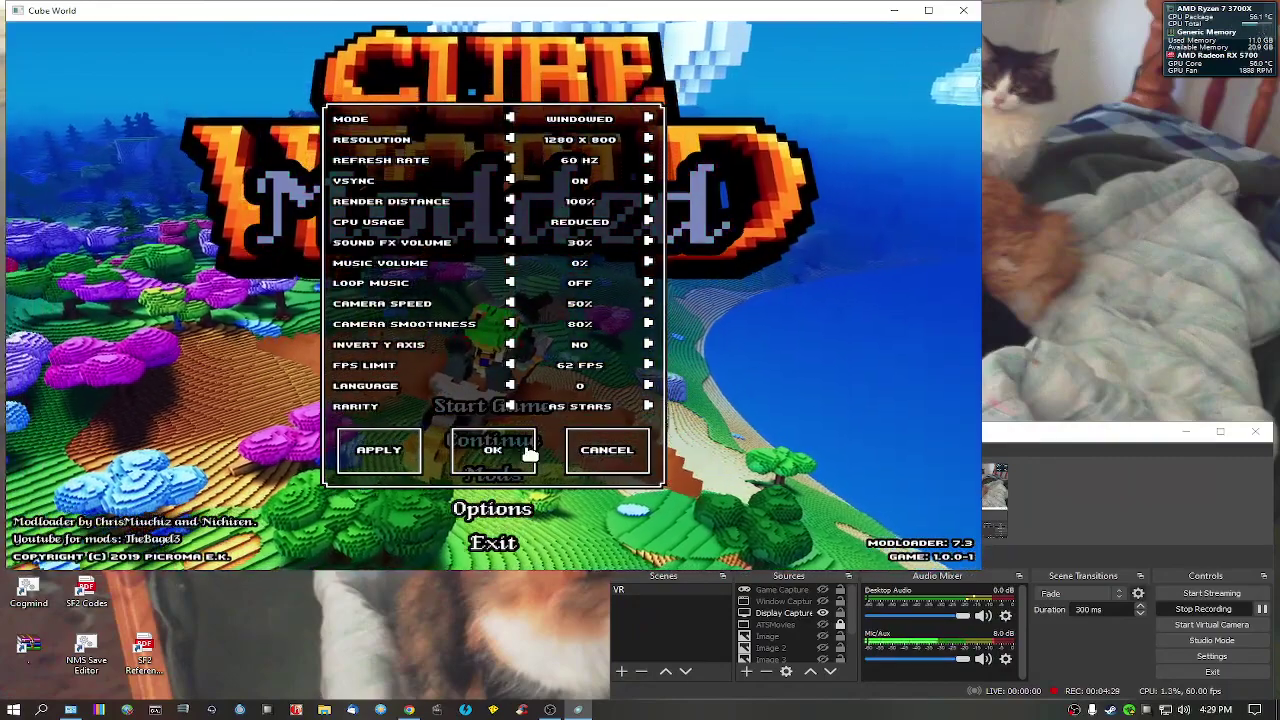
pyautogui.click(505, 468)
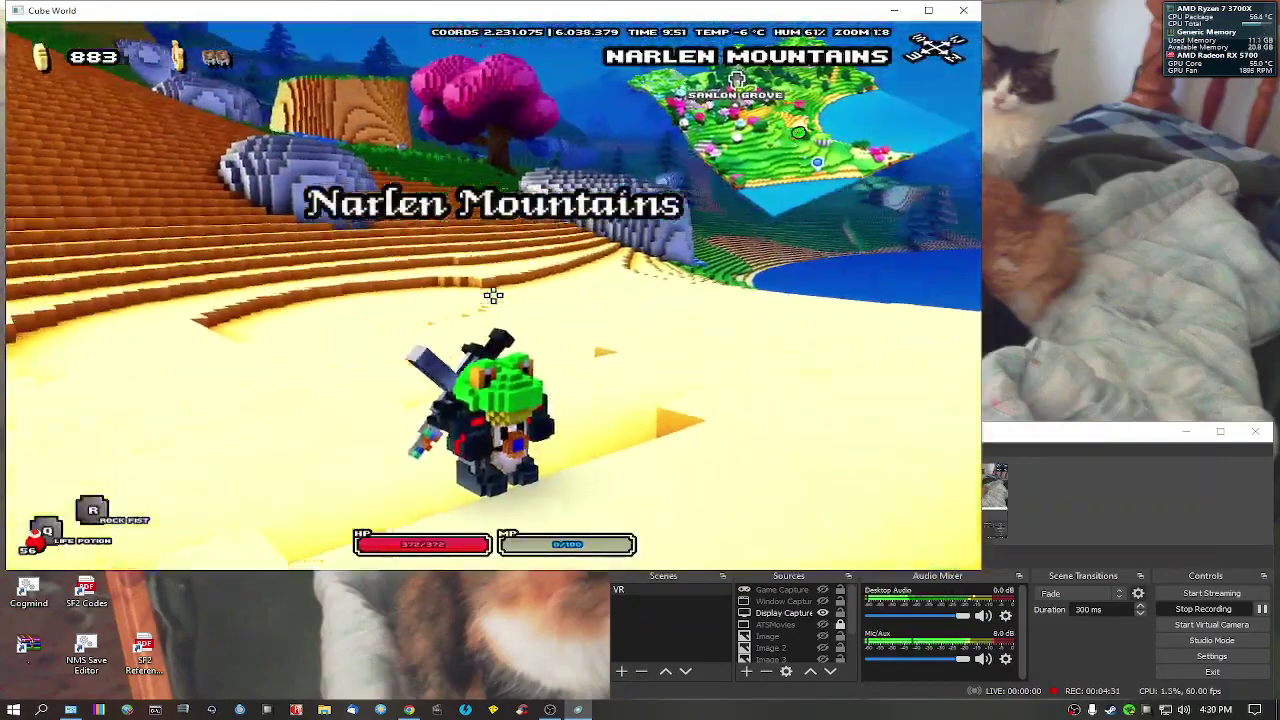
# Check the CPU temperature while the game runs in Narlen Mountains, and exit the game
pyautogui.press('Tab')
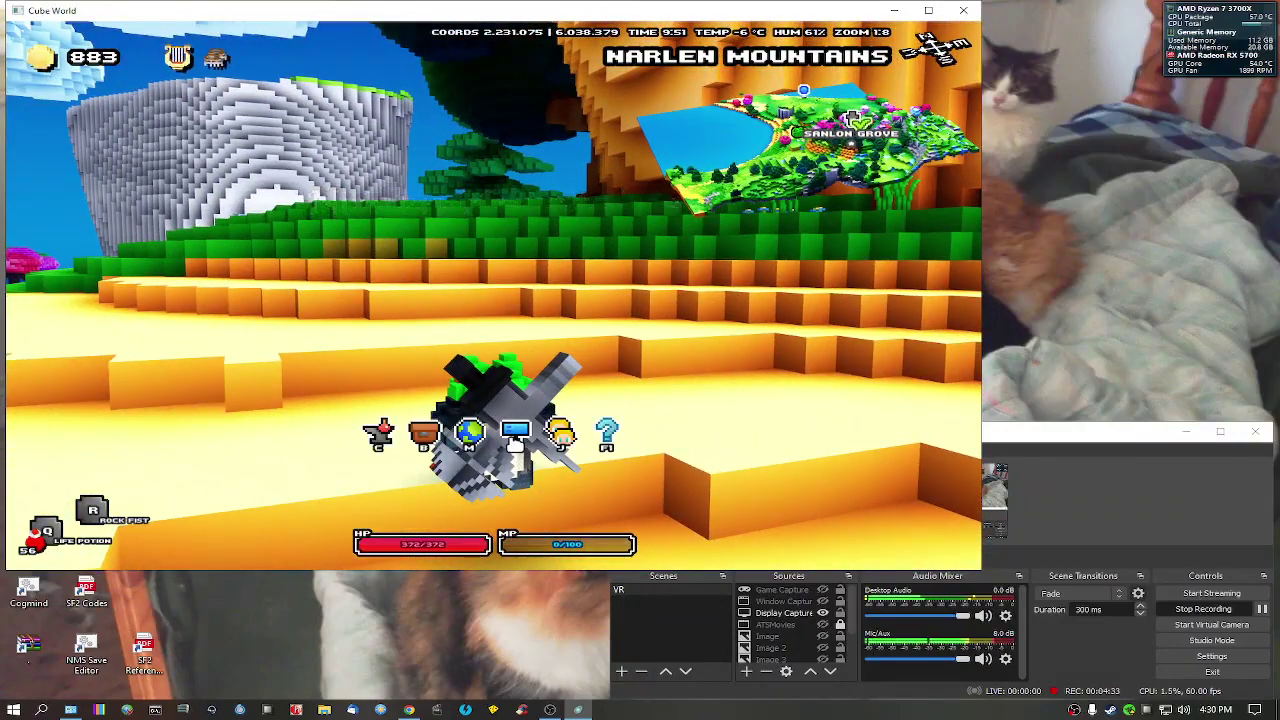
pyautogui.press('Escape')
pyautogui.click(495, 330)
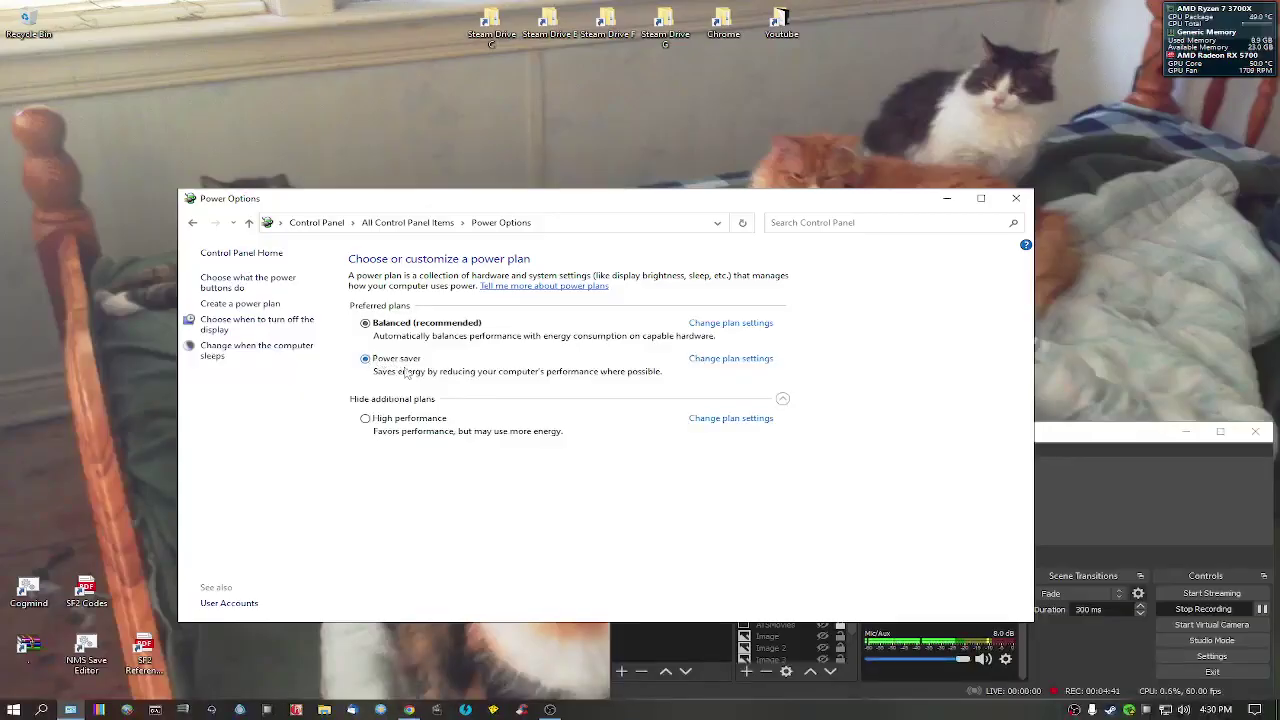
# Open the Power saver plan's advanced settings and review its Internet Explorer and desktop background options
pyautogui.click(712, 362)
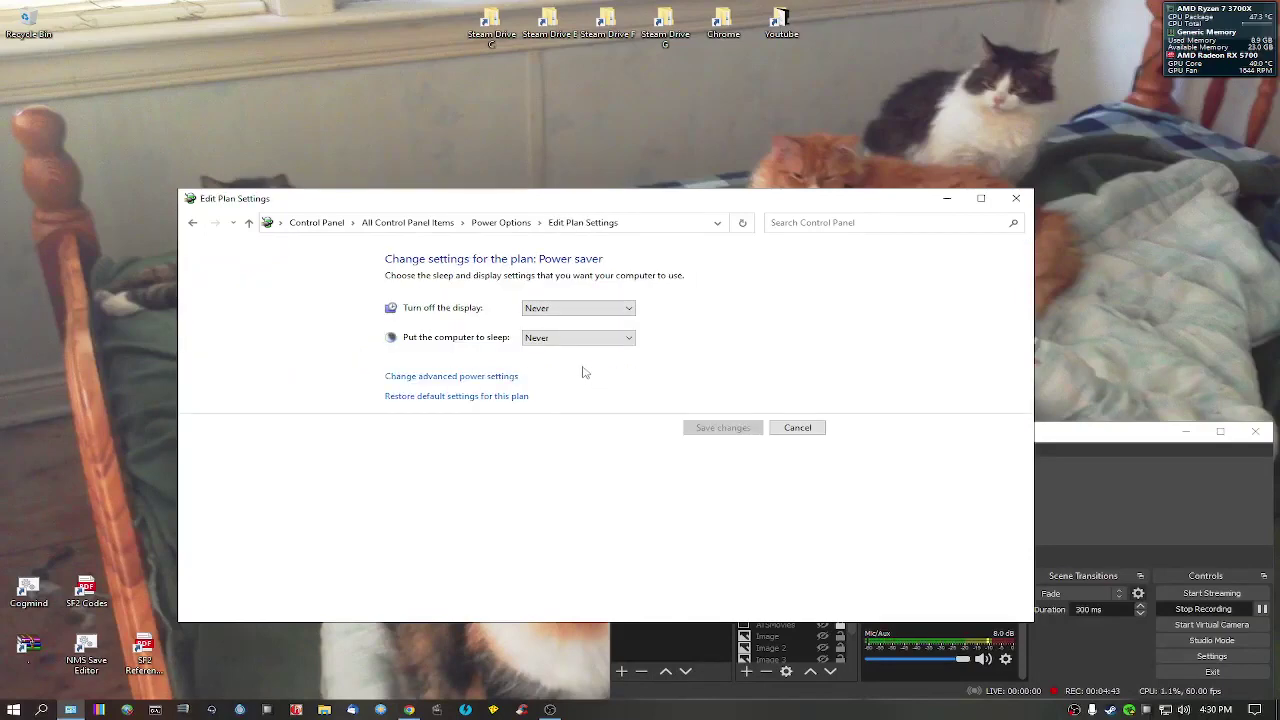
pyautogui.click(470, 377)
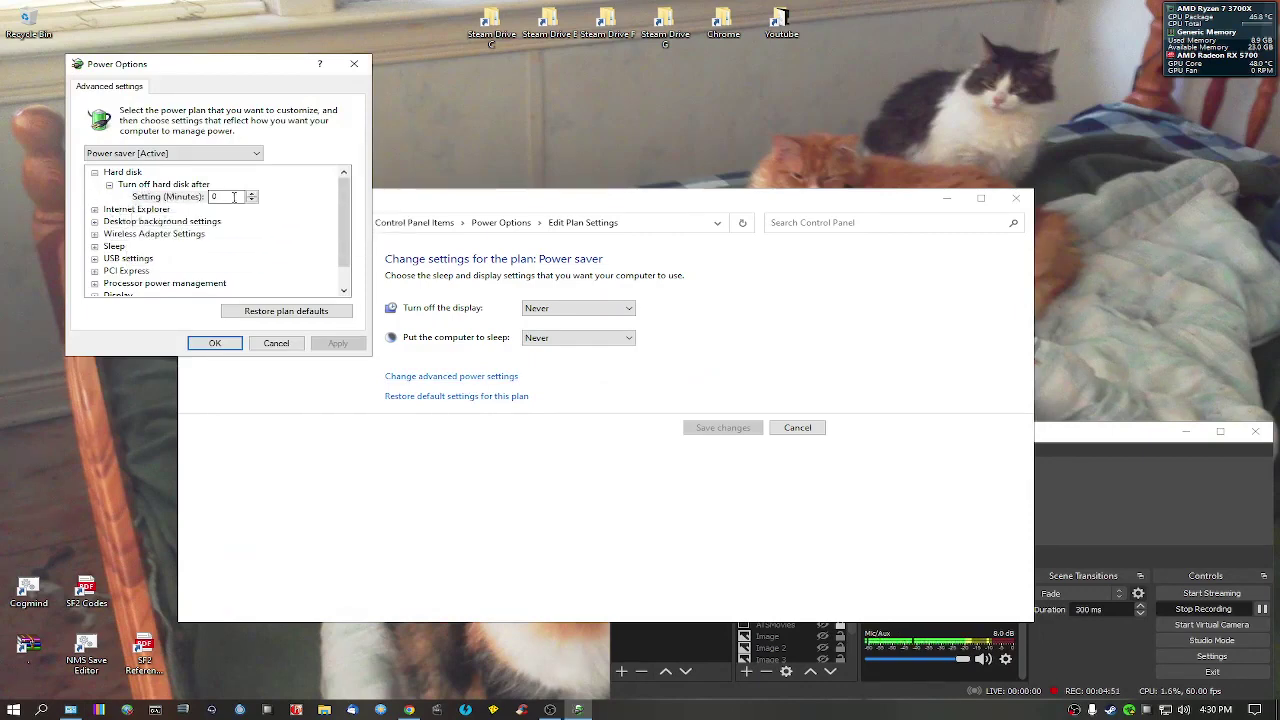
pyautogui.click(94, 209)
pyautogui.click(109, 221)
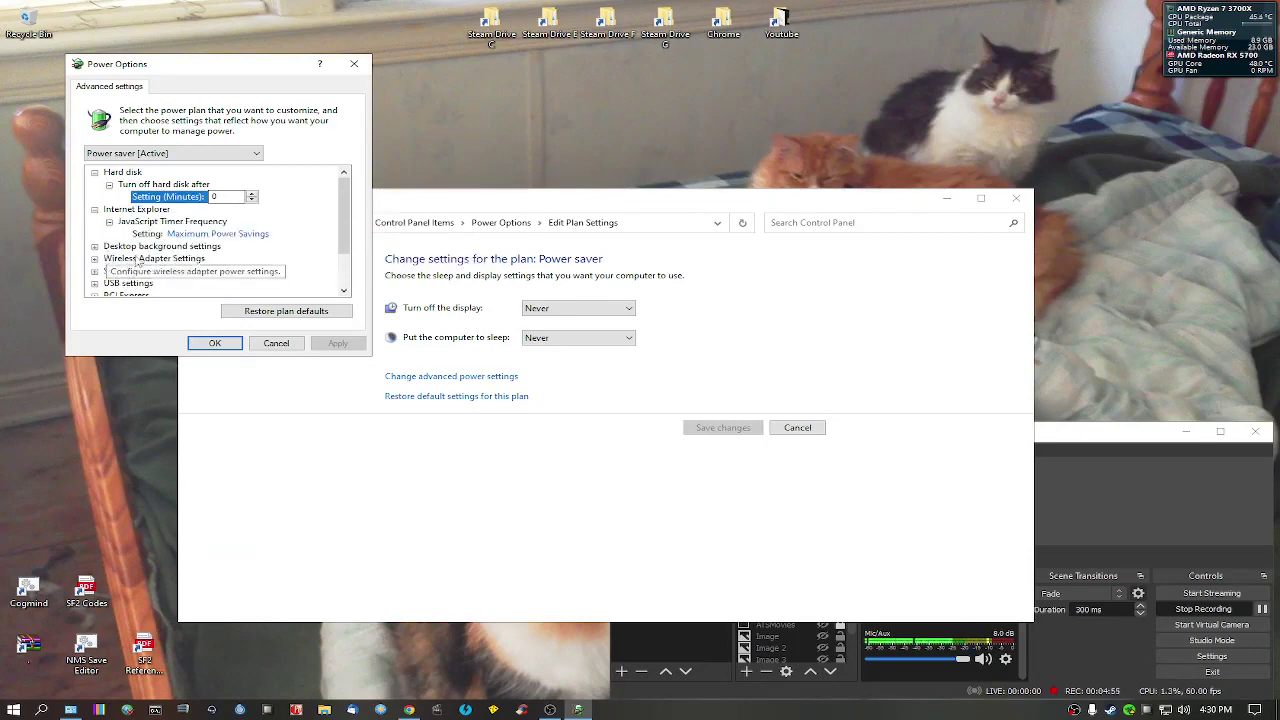
pyautogui.click(95, 246)
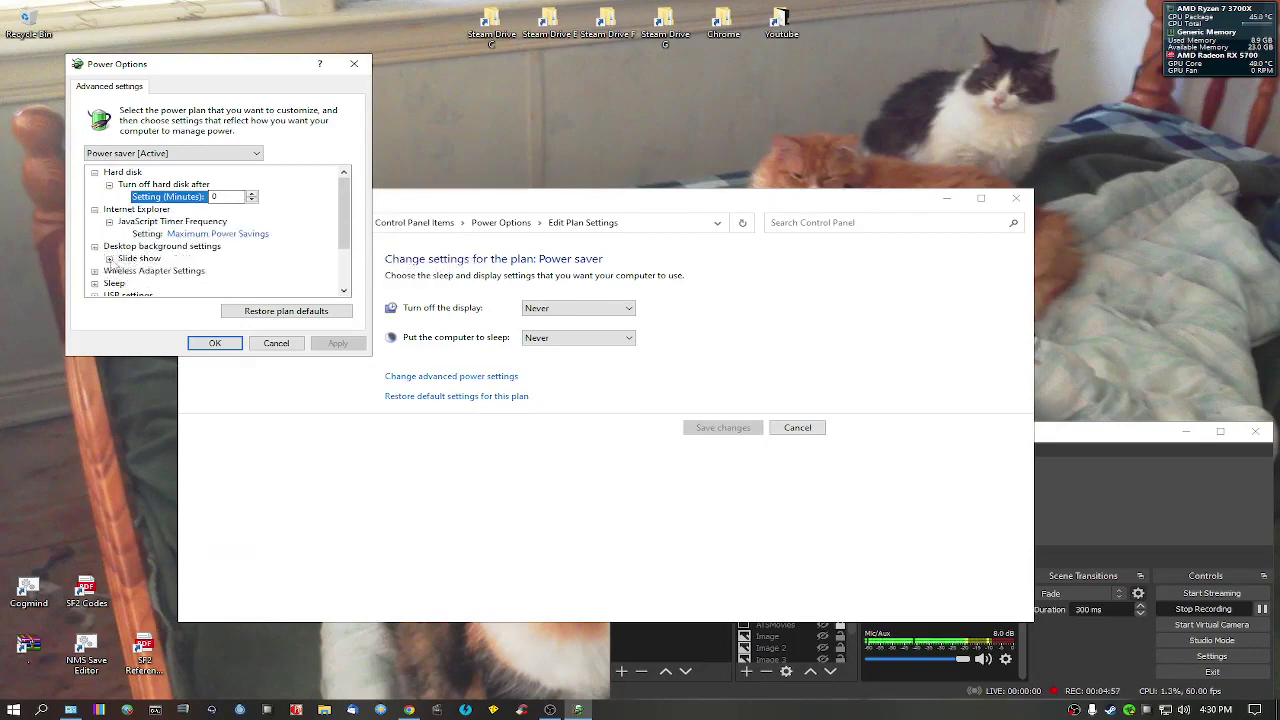
pyautogui.click(109, 258)
pyautogui.scroll(-2, 170, 262)
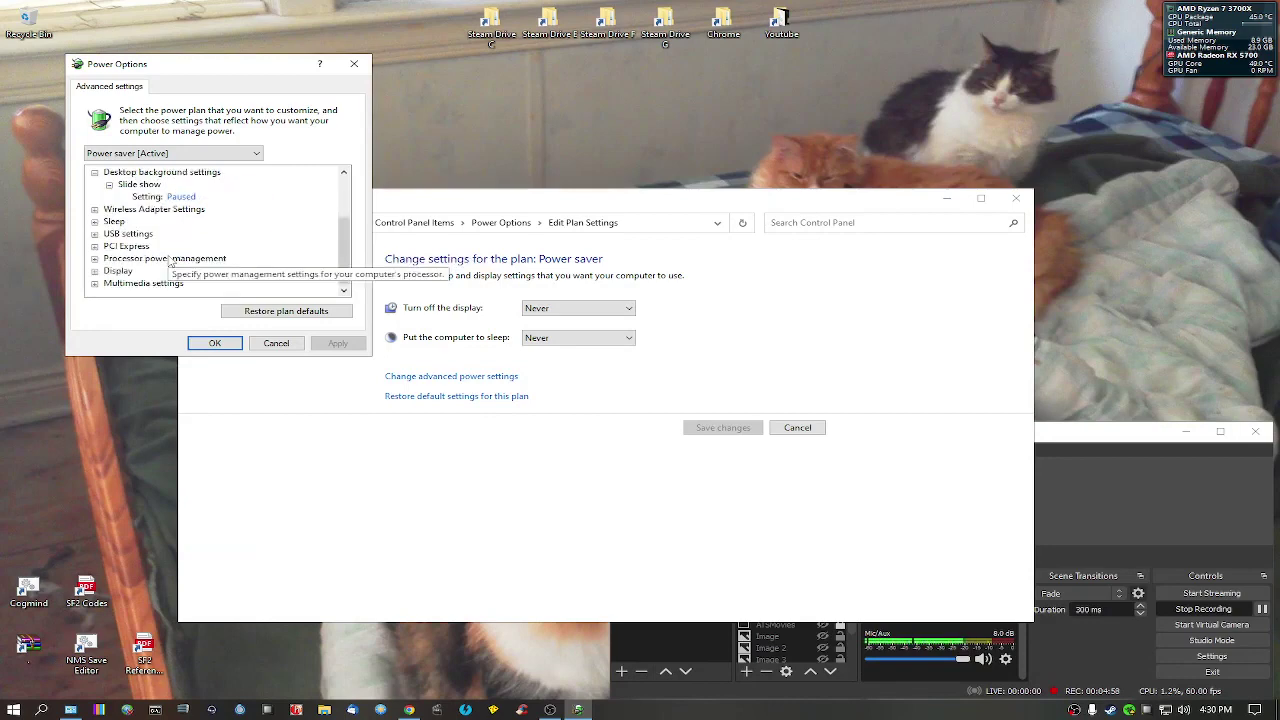
# Review the Power saver plan's wireless adapter, sleep, USB selective suspend and PCI Express link state settings
pyautogui.click(94, 209)
pyautogui.click(108, 222)
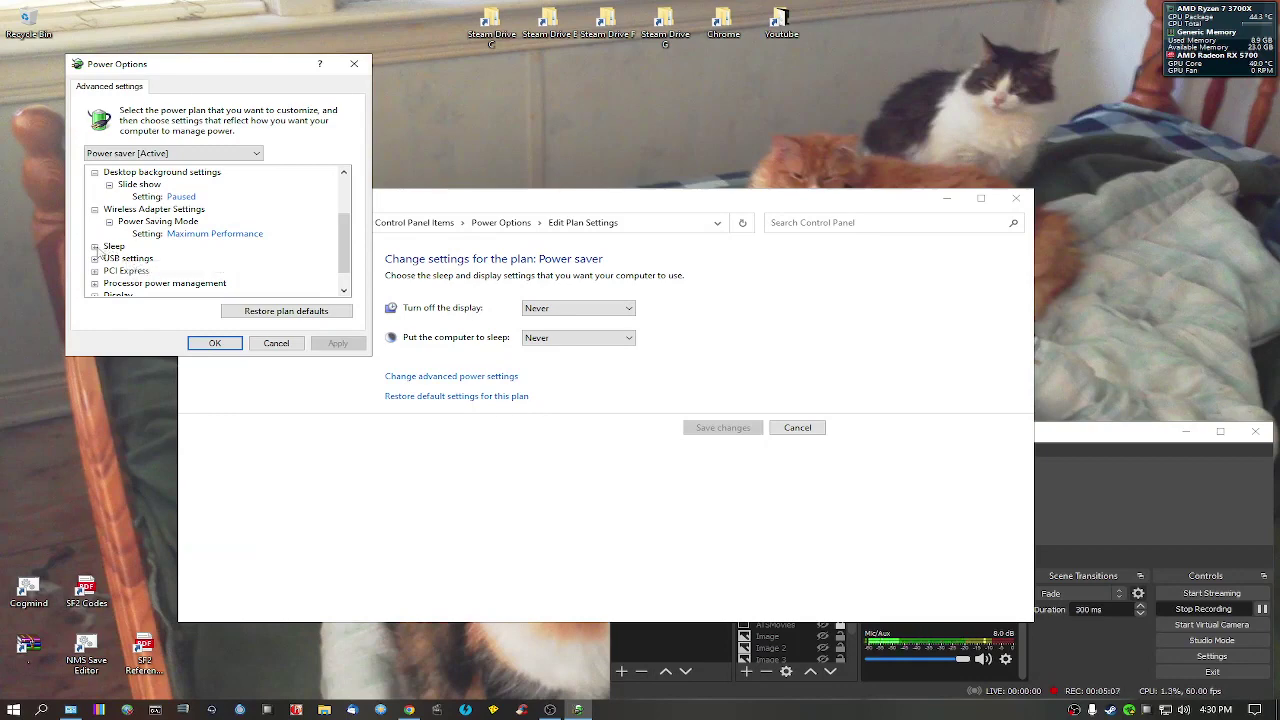
pyautogui.click(95, 247)
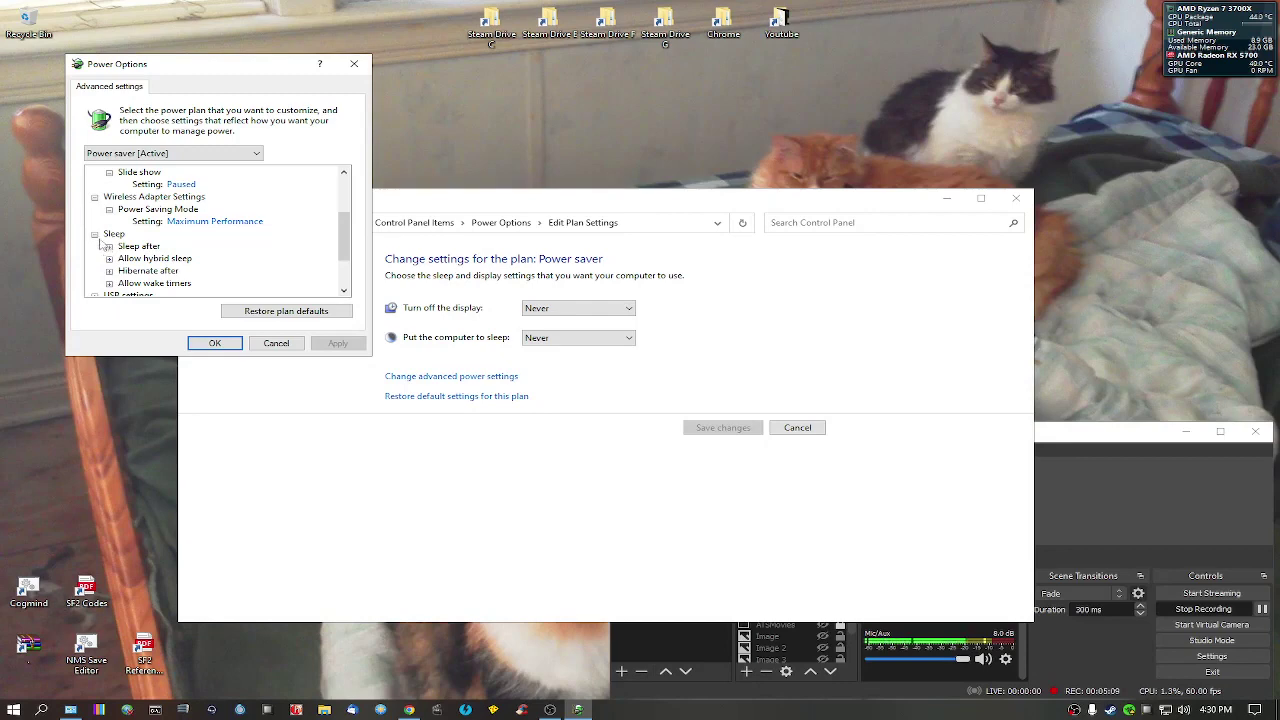
pyautogui.click(96, 236)
pyautogui.click(95, 246)
pyautogui.click(109, 258)
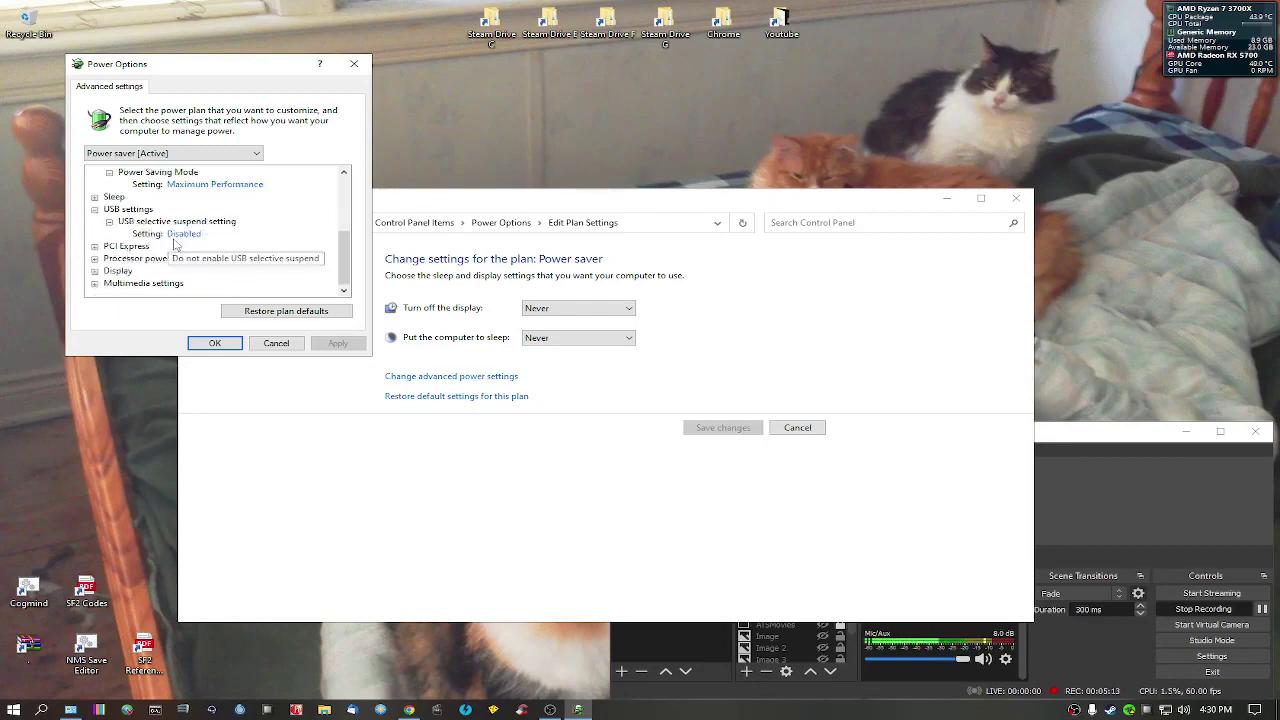
pyautogui.click(95, 247)
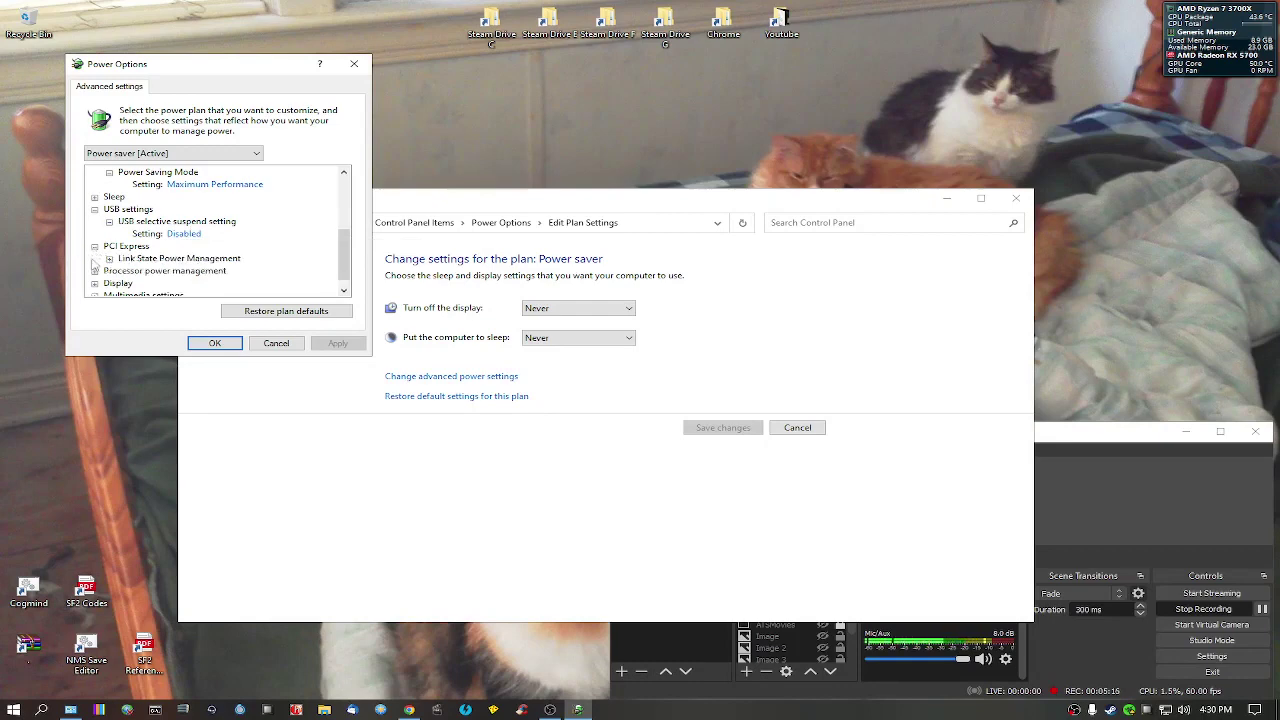
pyautogui.click(109, 258)
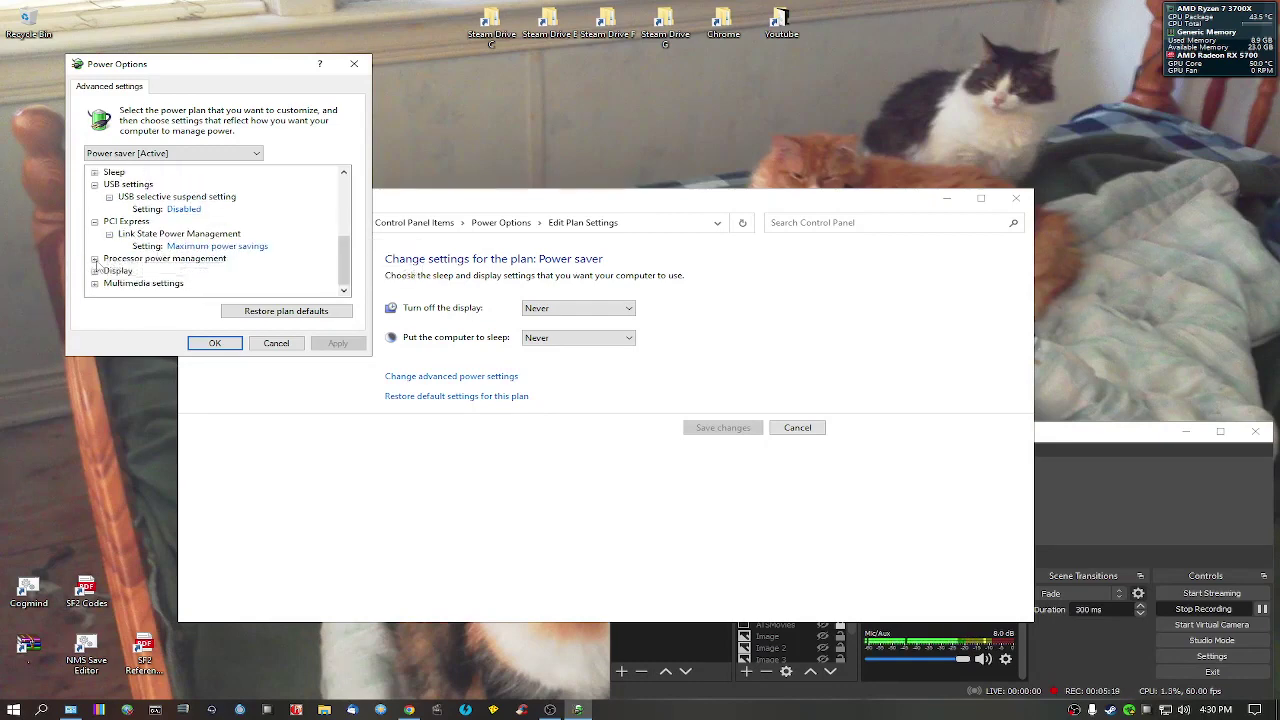
# Check the minimum processor state, system cooling policy and maximum processor state of the Power saver plan
pyautogui.click(96, 260)
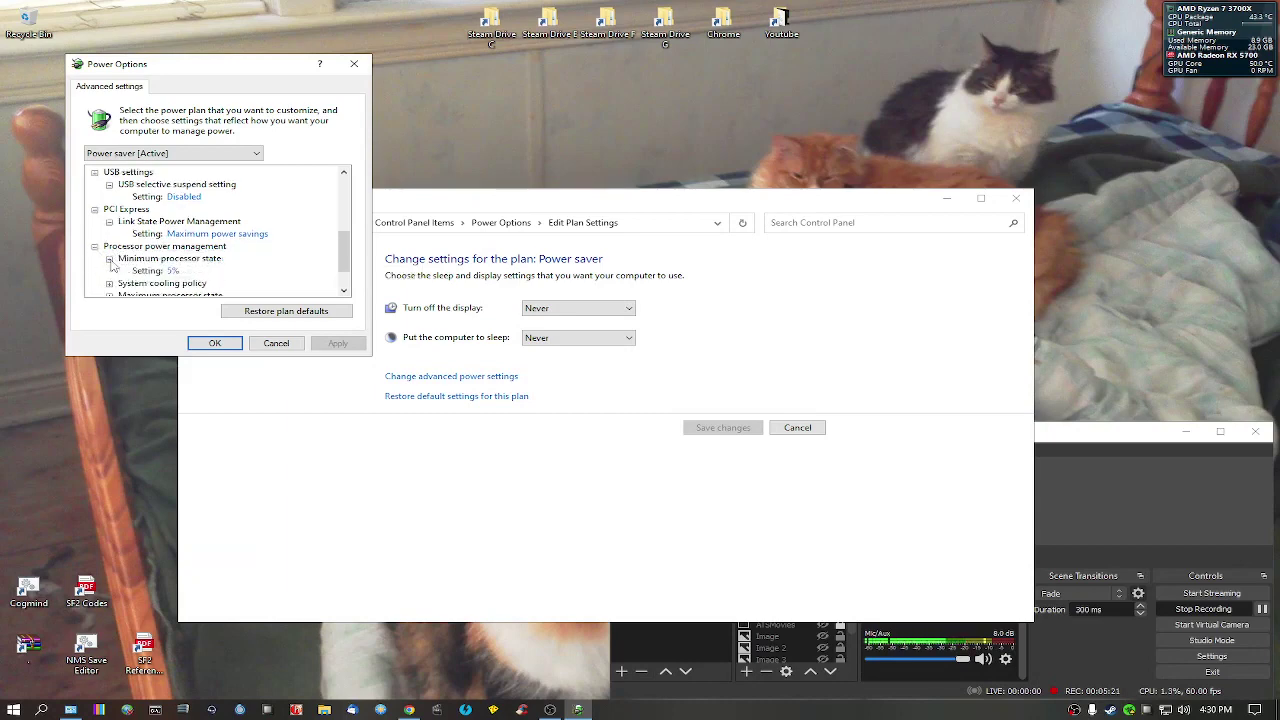
pyautogui.click(110, 260)
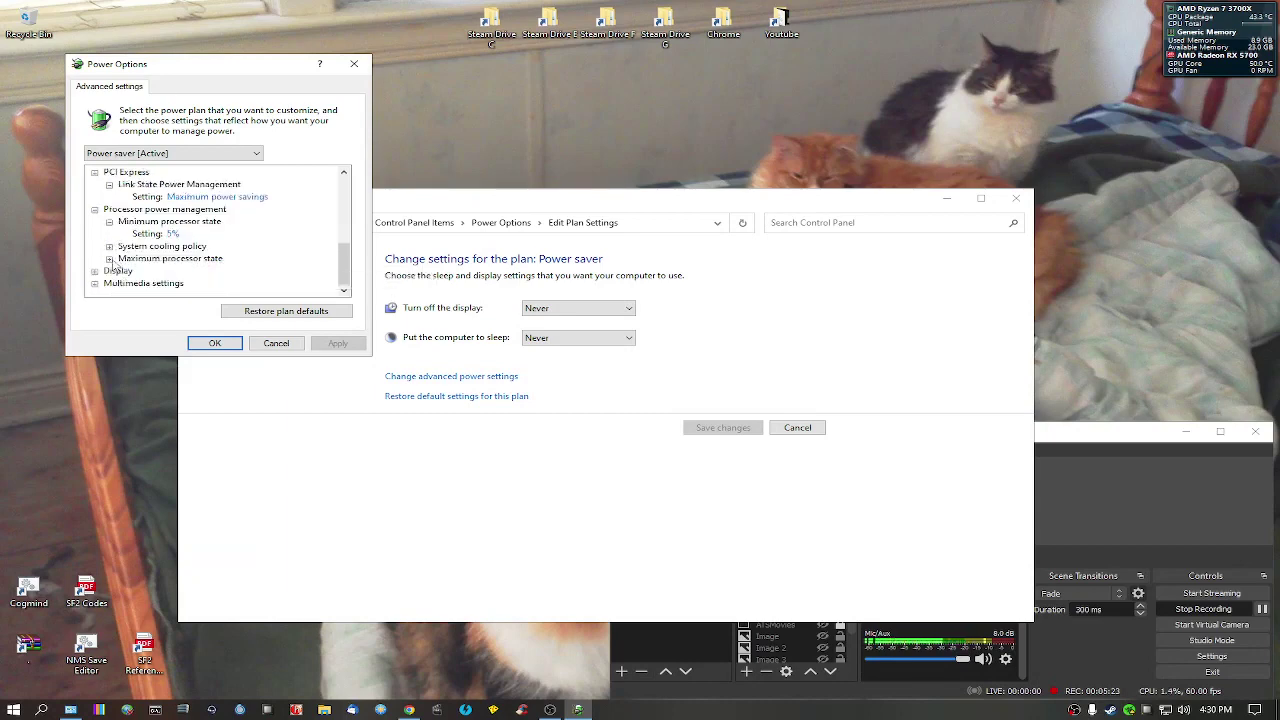
pyautogui.click(109, 247)
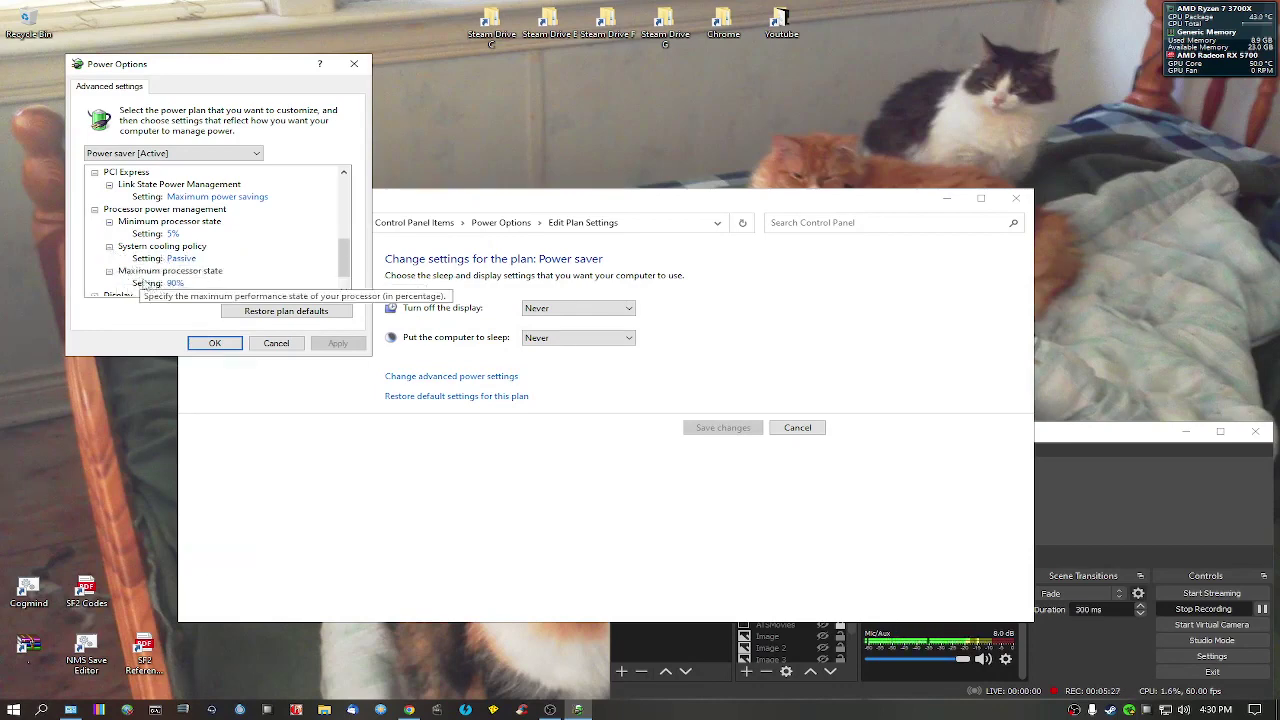
pyautogui.scroll(-1, 150, 288)
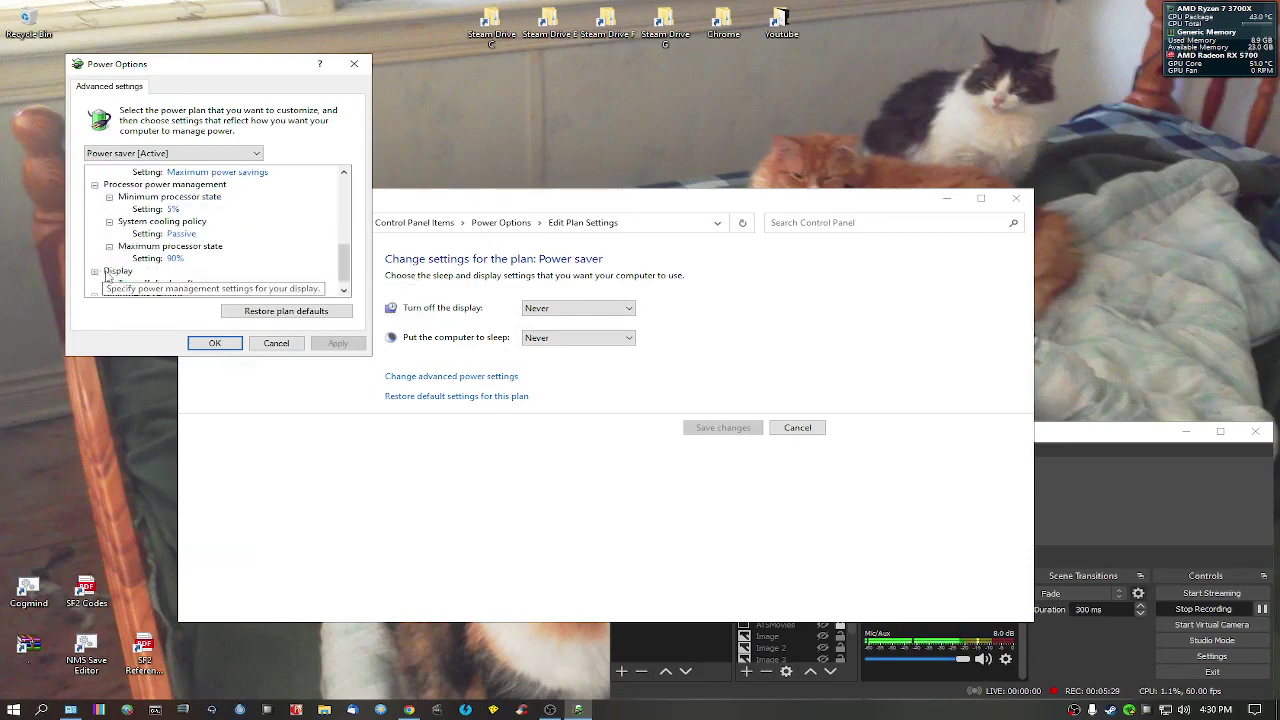
# Check the Power saver plan's display and multimedia settings, and close the power settings windows
pyautogui.click(110, 284)
pyautogui.click(96, 285)
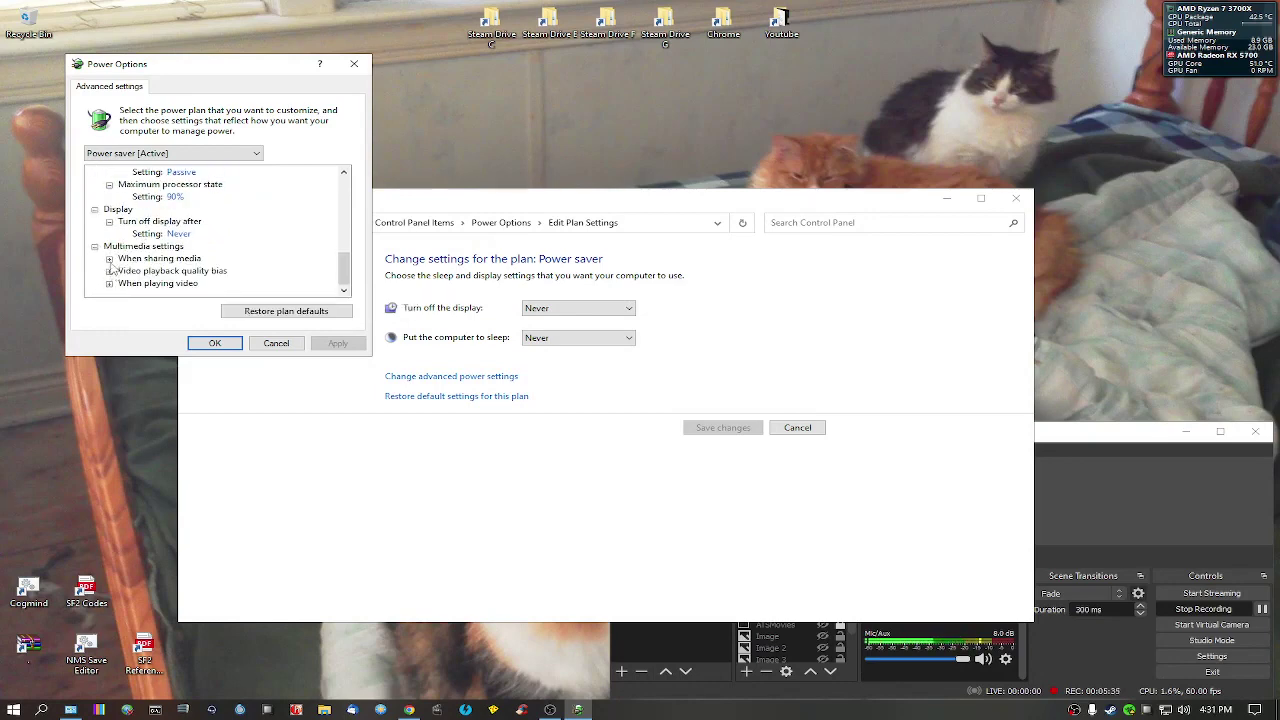
pyautogui.click(216, 343)
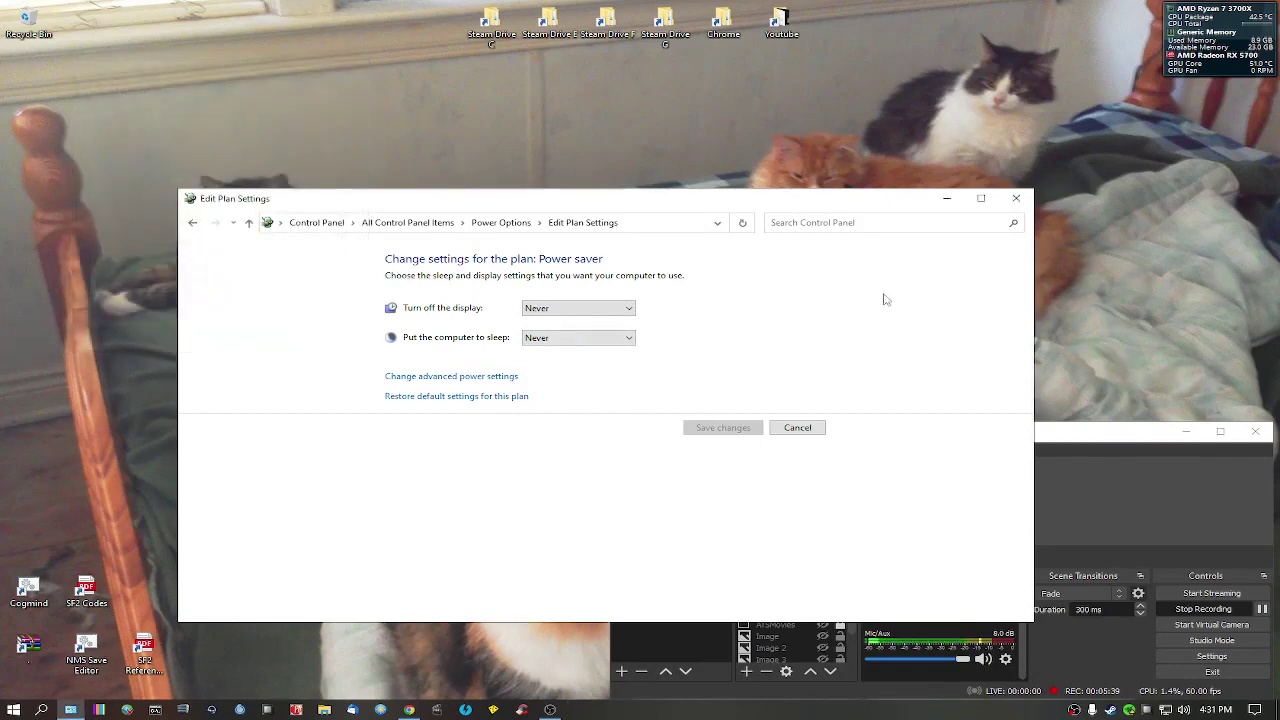
pyautogui.click(1017, 199)
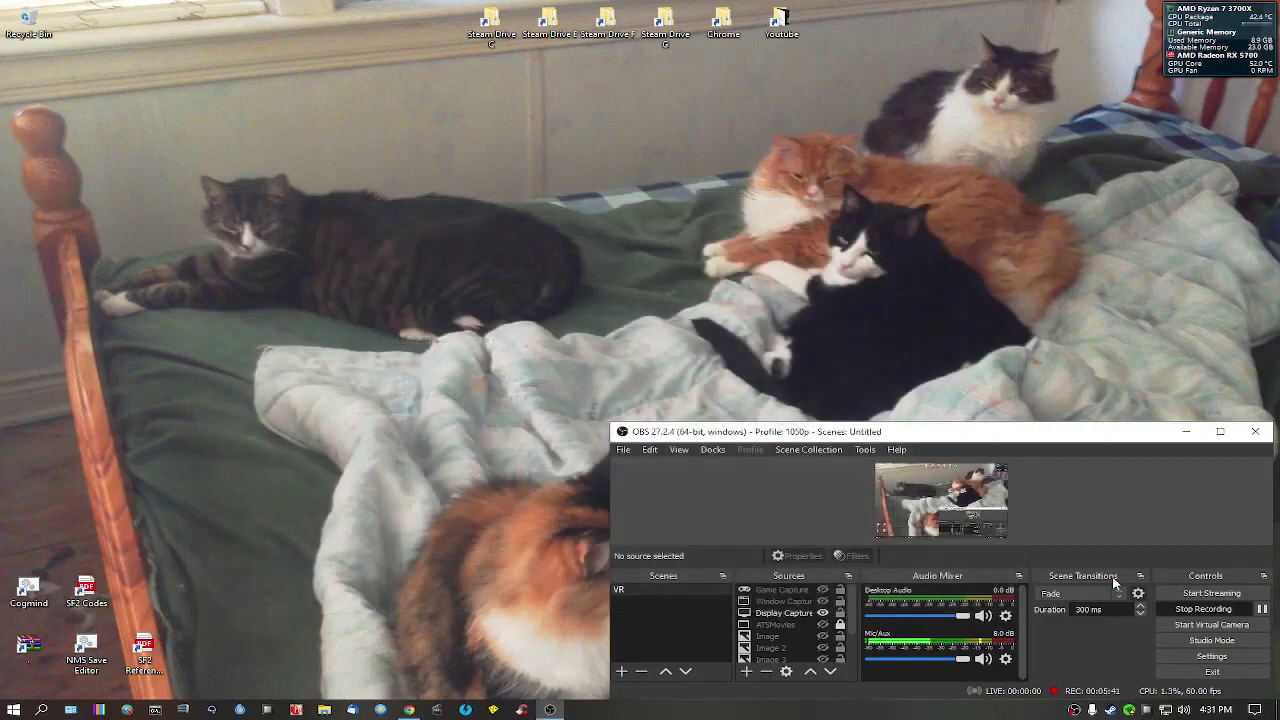
# Launch Cube World from Steam's list of recent games, with the Steam store window closed
pyautogui.rightClick(1112, 712)
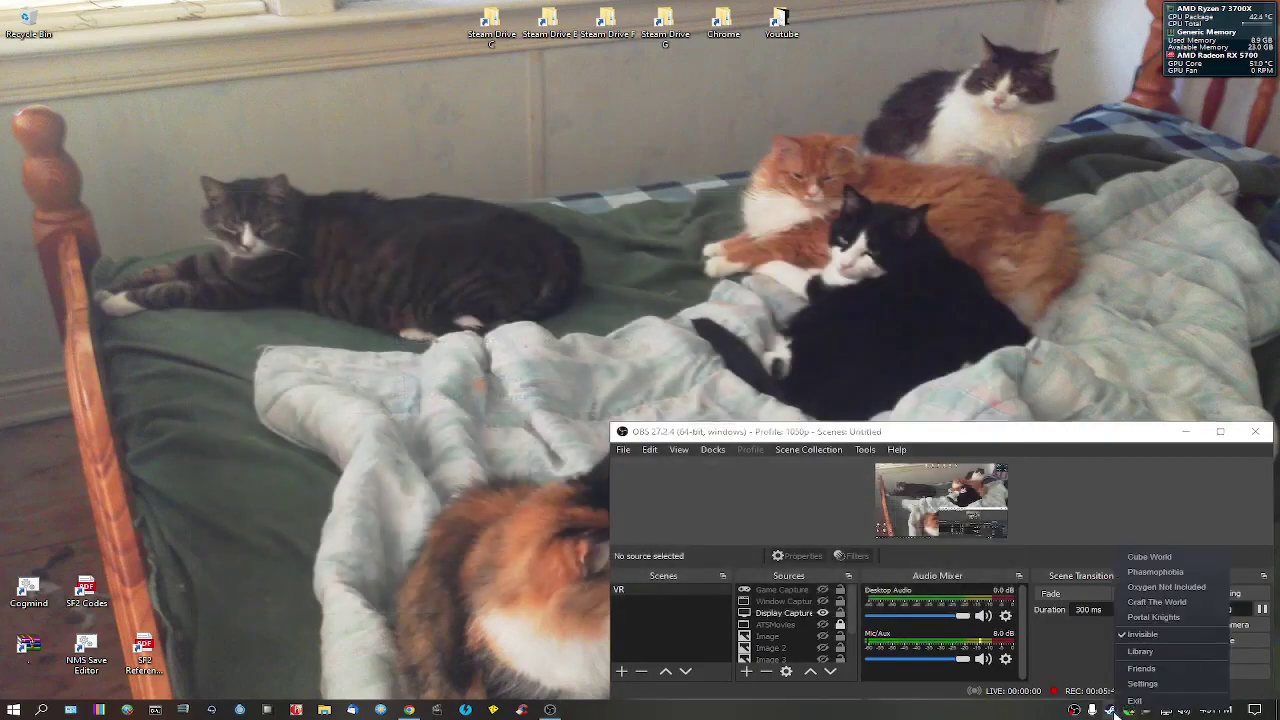
pyautogui.doubleClick(1109, 711)
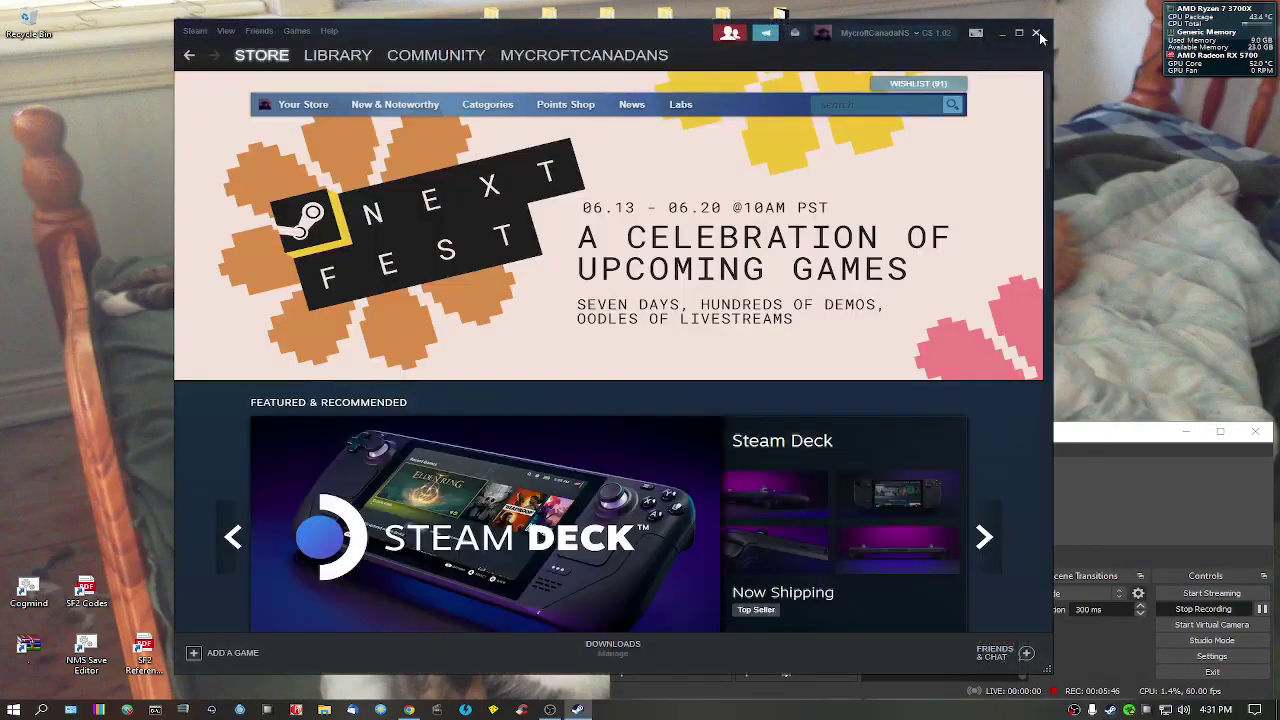
pyautogui.click(1036, 32)
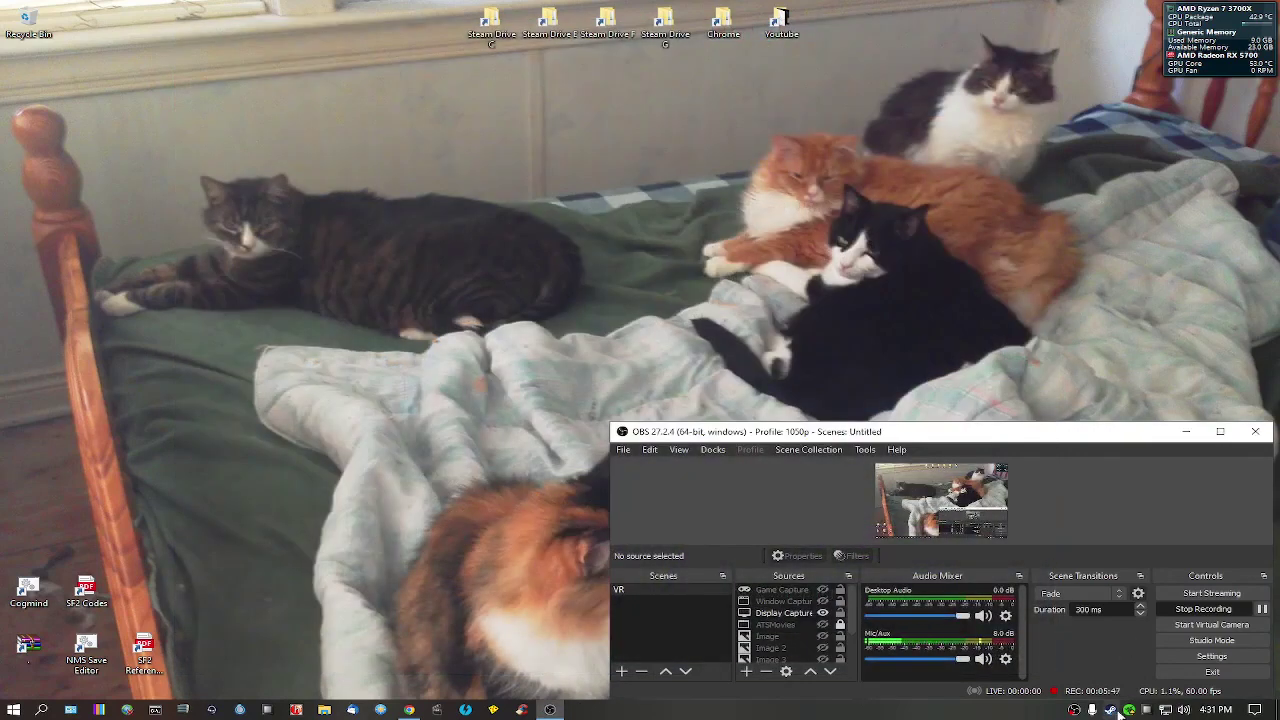
pyautogui.rightClick(1116, 708)
pyautogui.click(1155, 558)
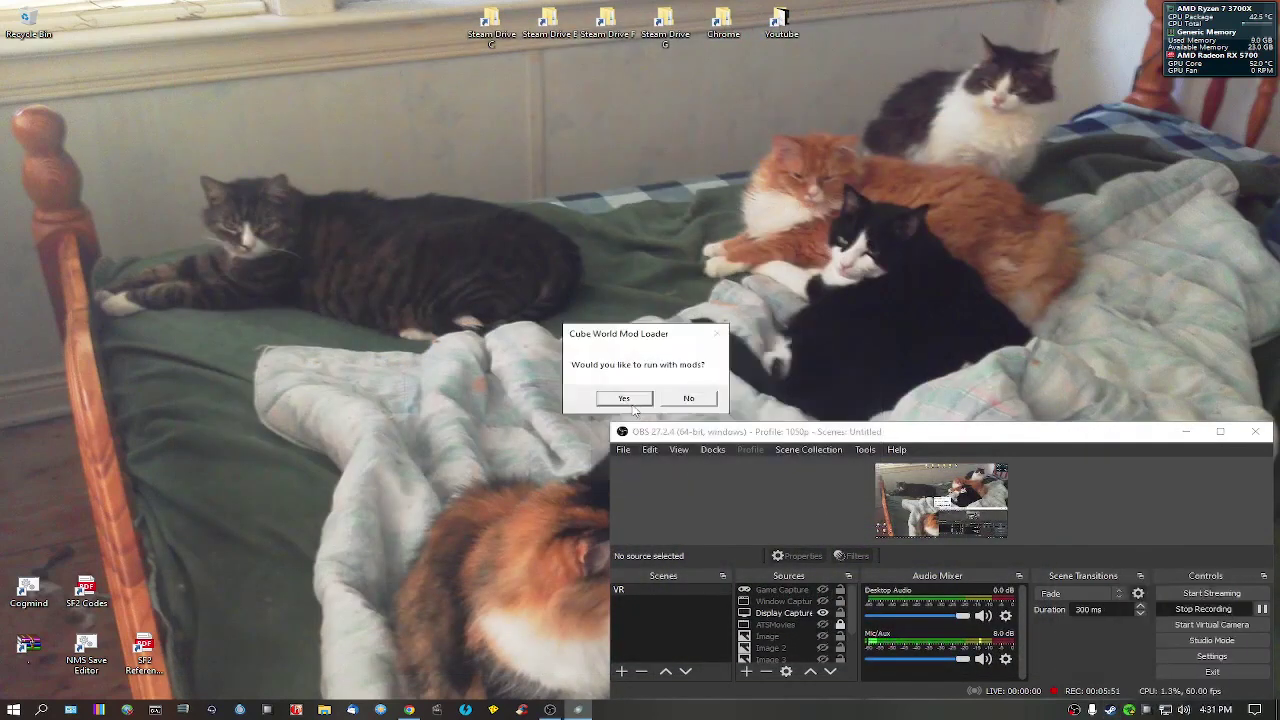
# Run Cube World with mods, acknowledge the active and loaded mod lists, and open the game's options
pyautogui.click(625, 398)
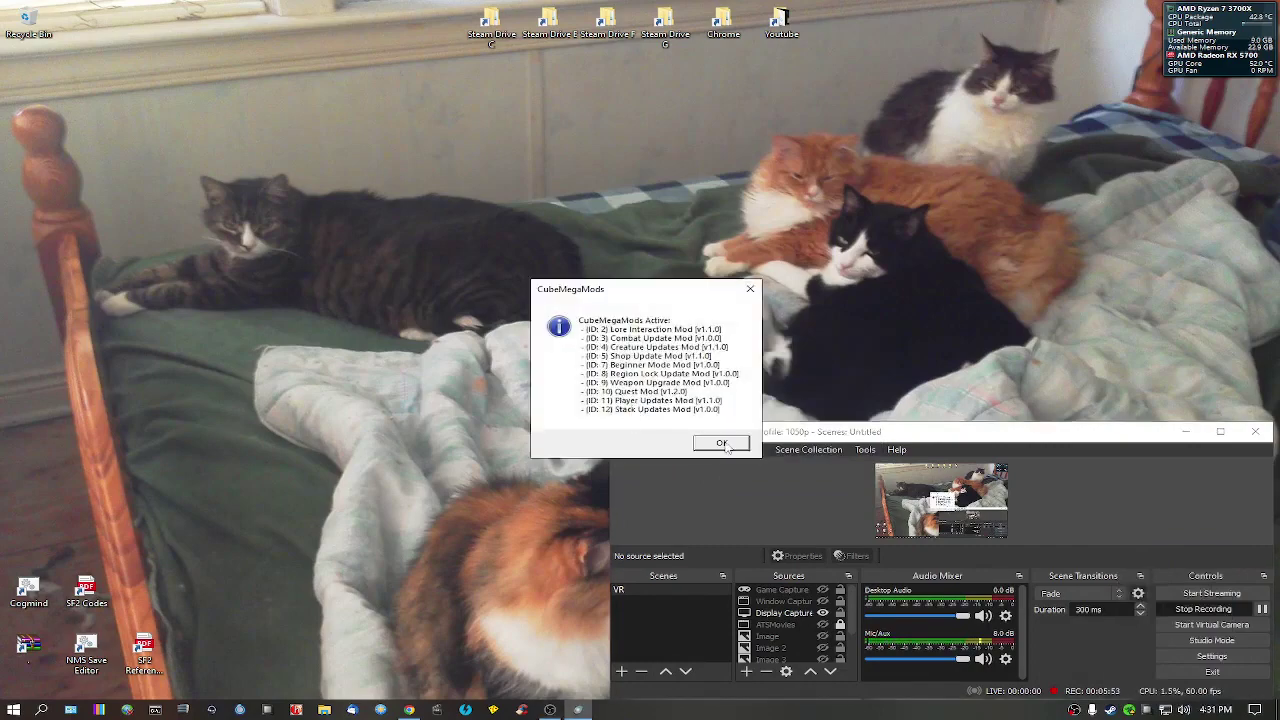
pyautogui.click(721, 443)
pyautogui.click(703, 416)
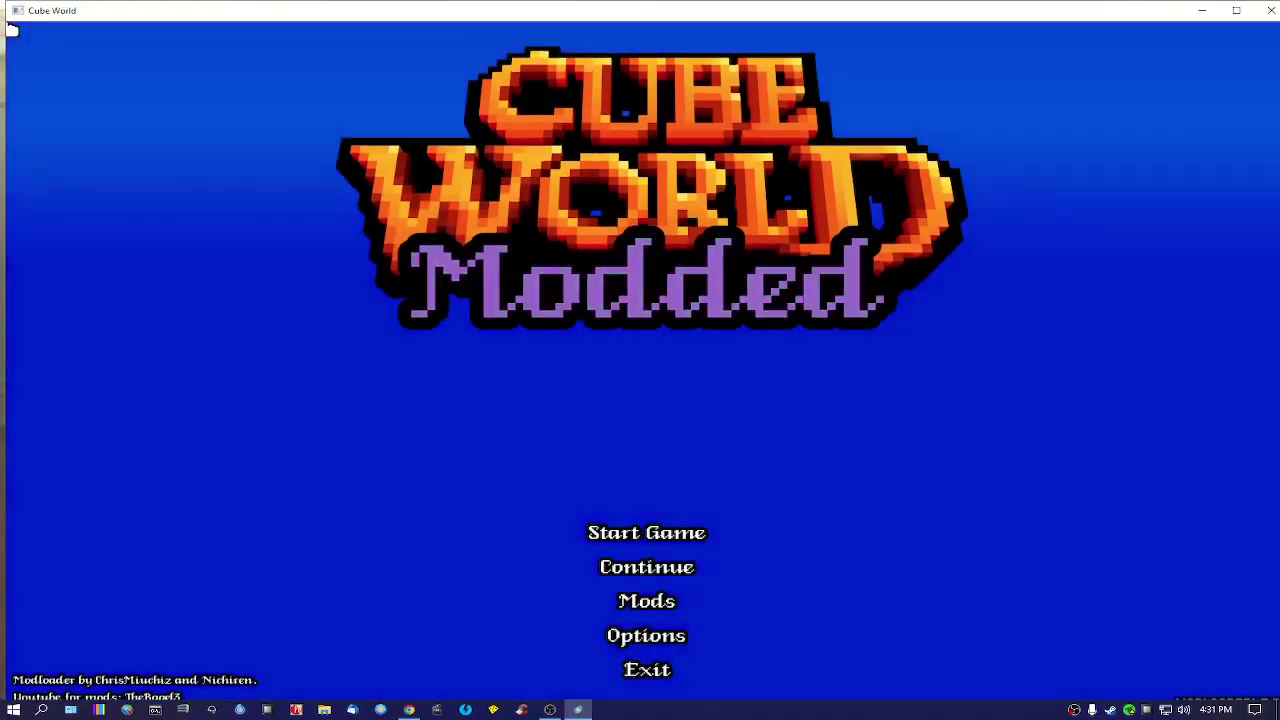
pyautogui.click(664, 646)
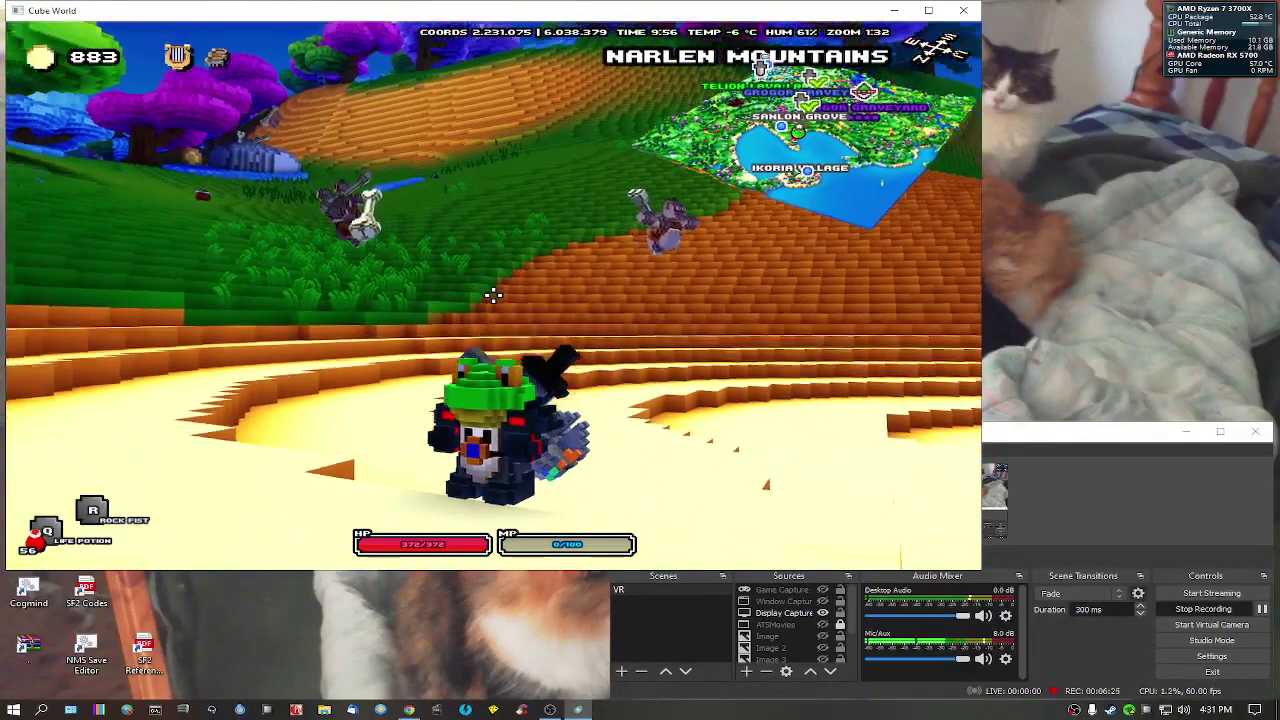
# Run the Cube World character from the sand into the Lasen Hills and check the CPU and GPU temperatures on the desktop monitor
pyautogui.press('super')
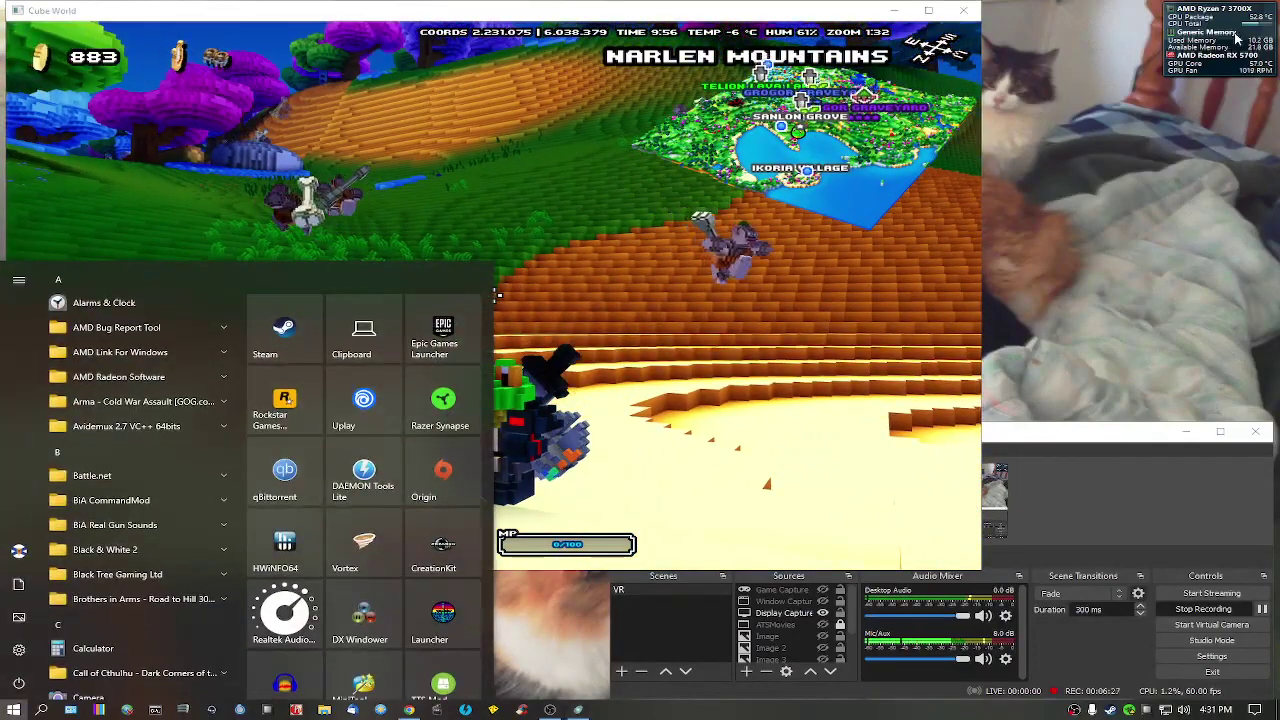
pyautogui.click(497, 294)
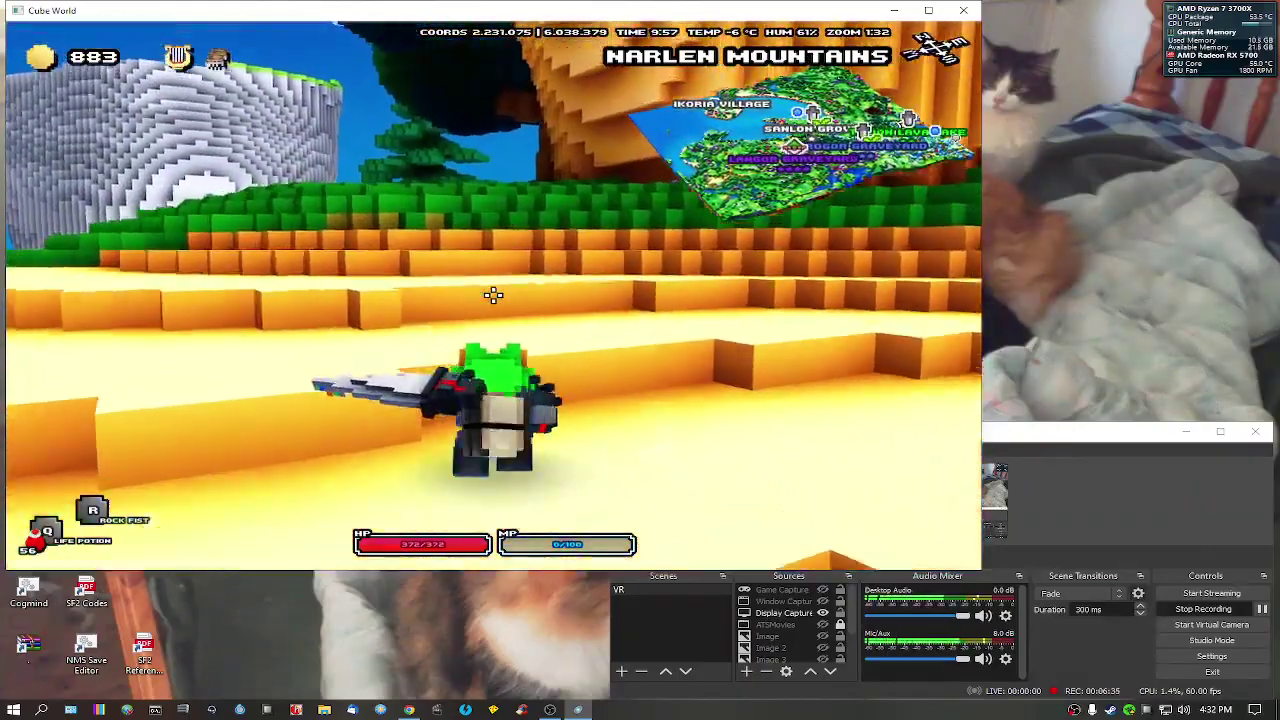
pyautogui.press('w')
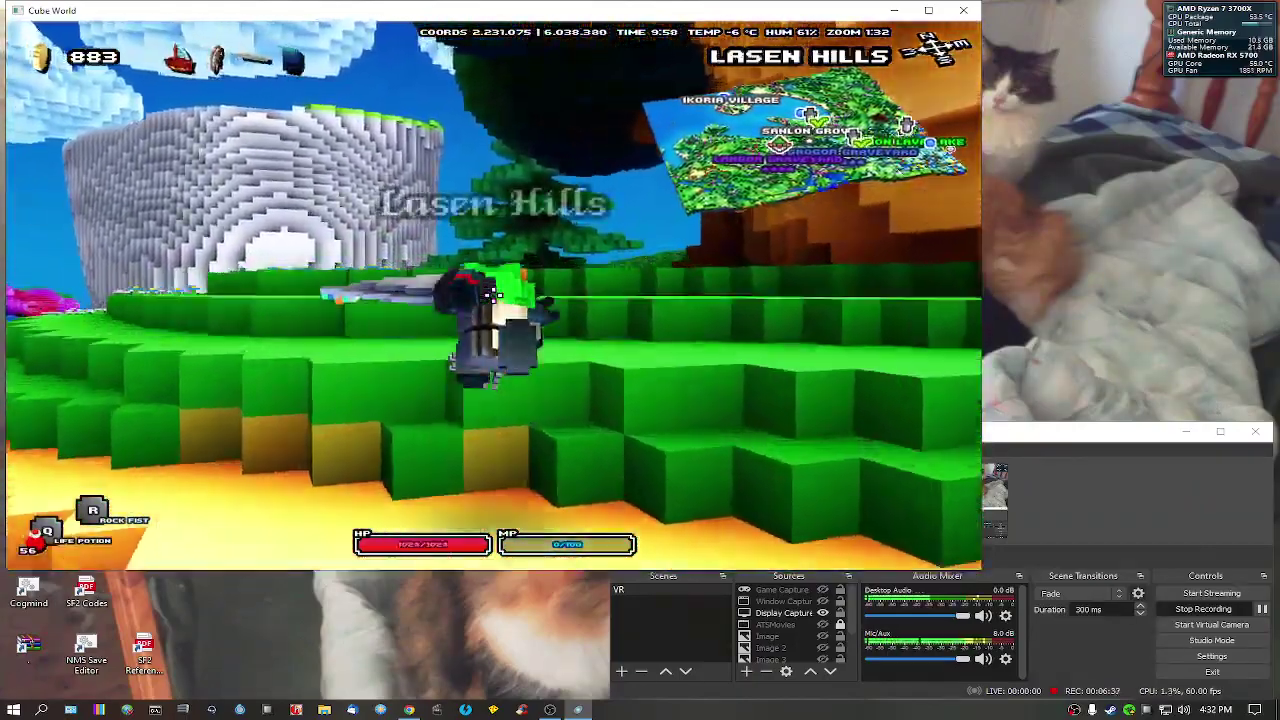
pyautogui.press('space')
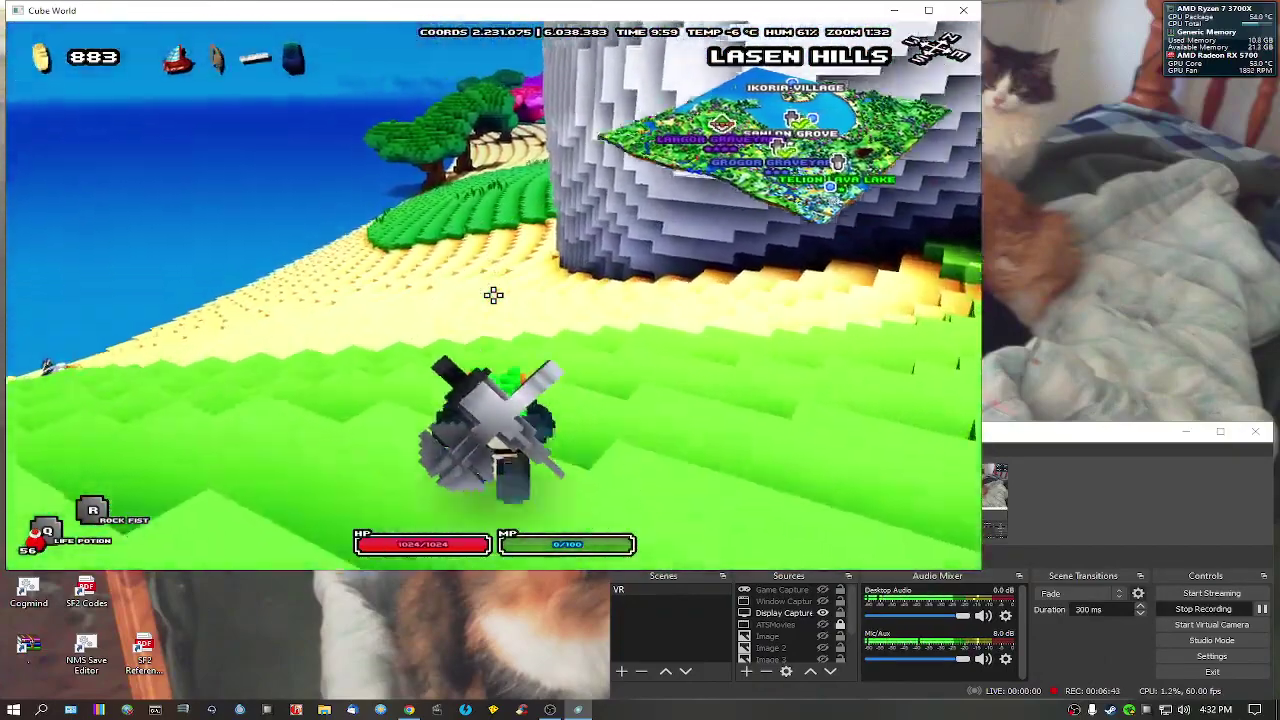
pyautogui.press('w')
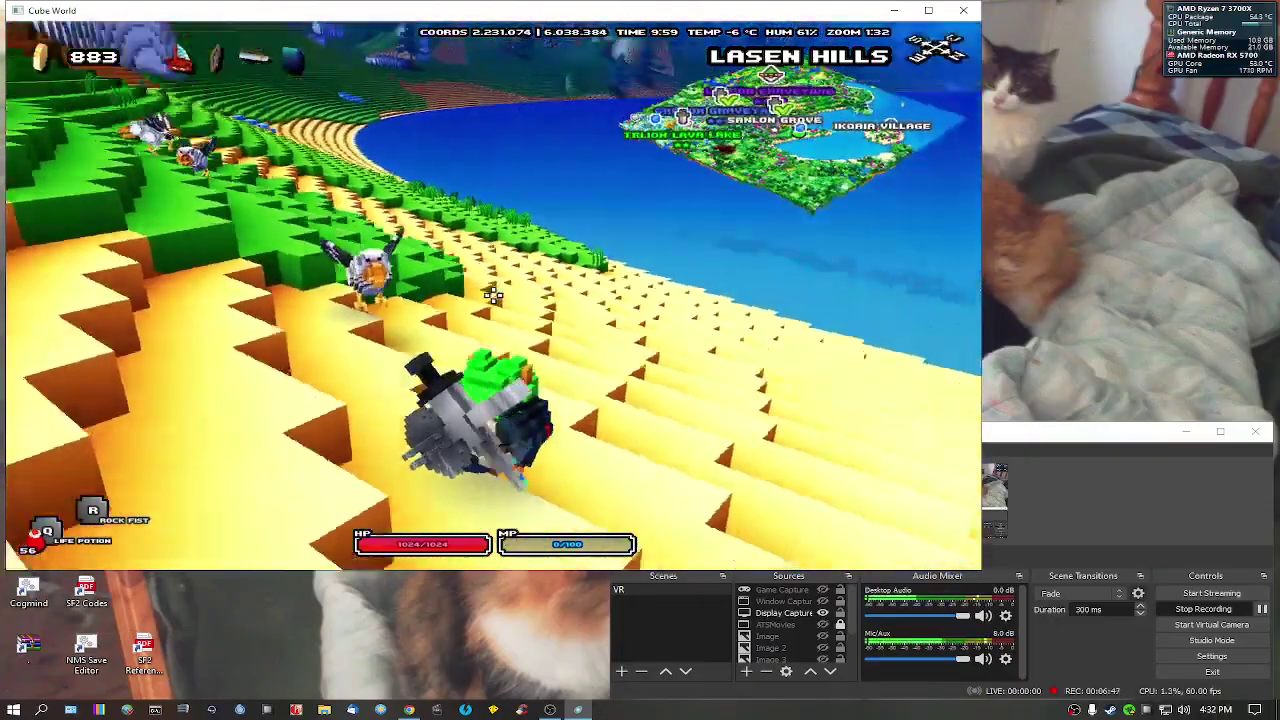
pyautogui.press('w')
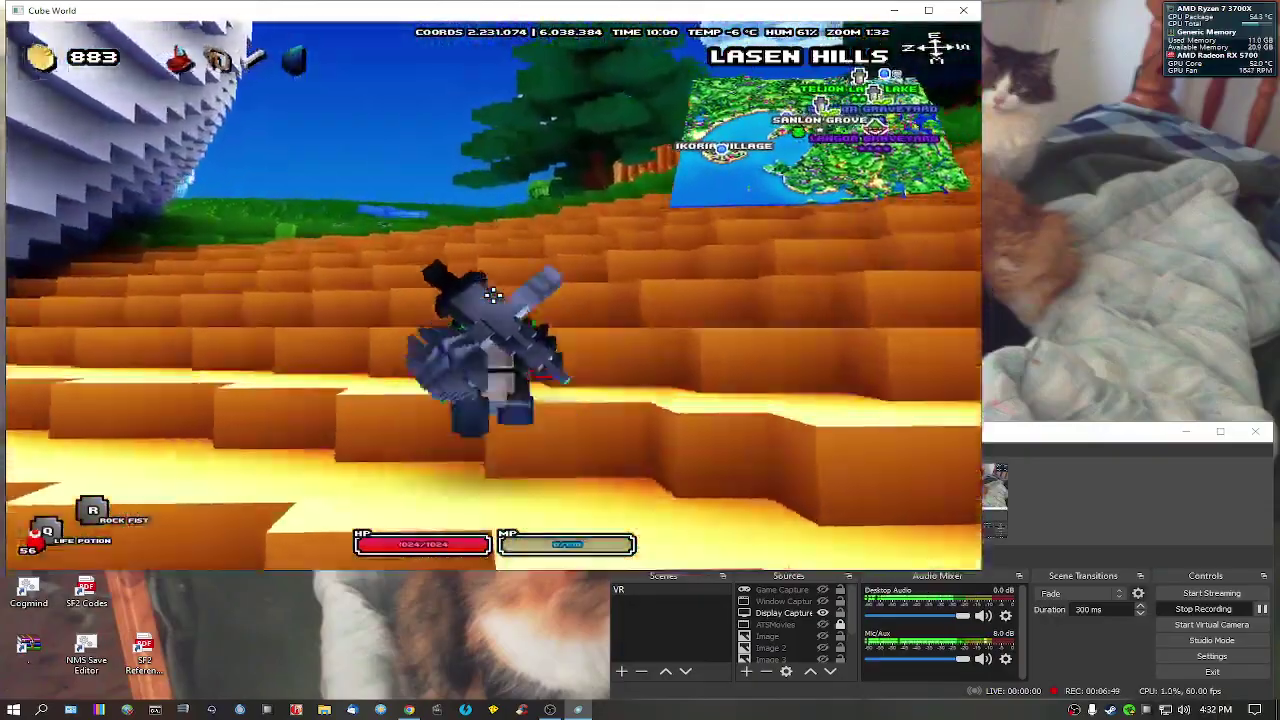
pyautogui.press('w')
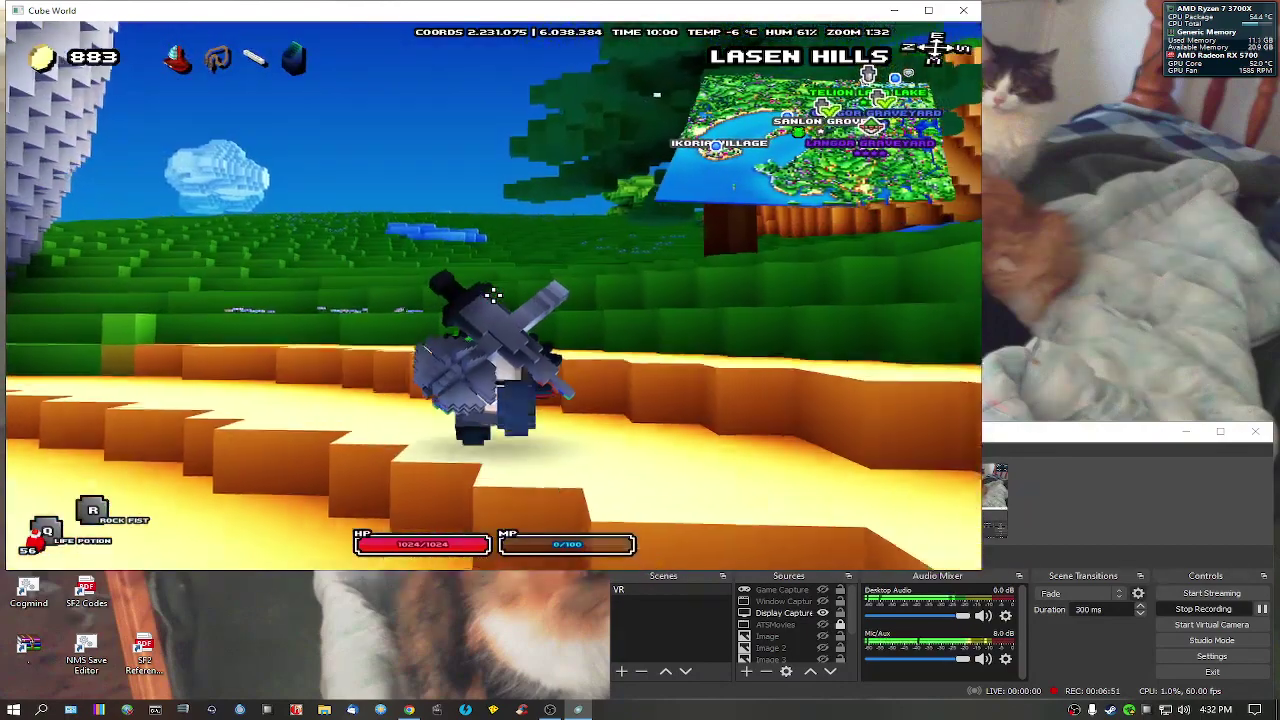
pyautogui.press('super')
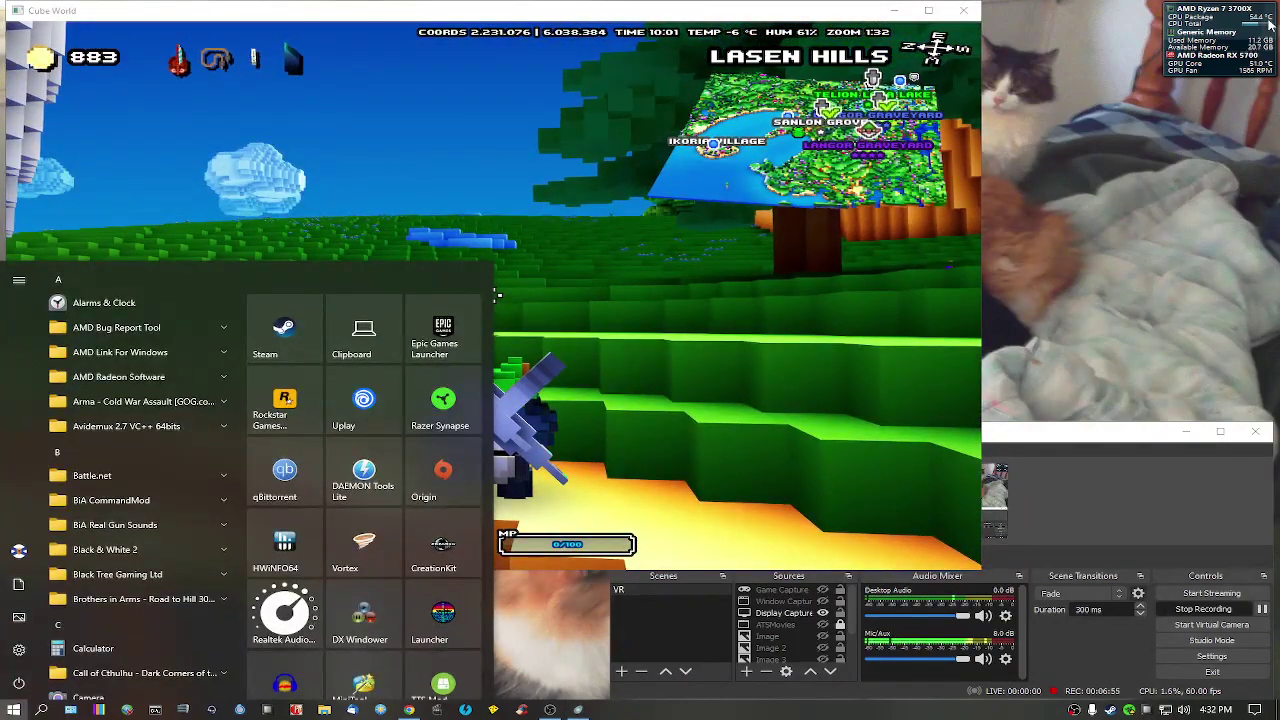
pyautogui.click(760, 260)
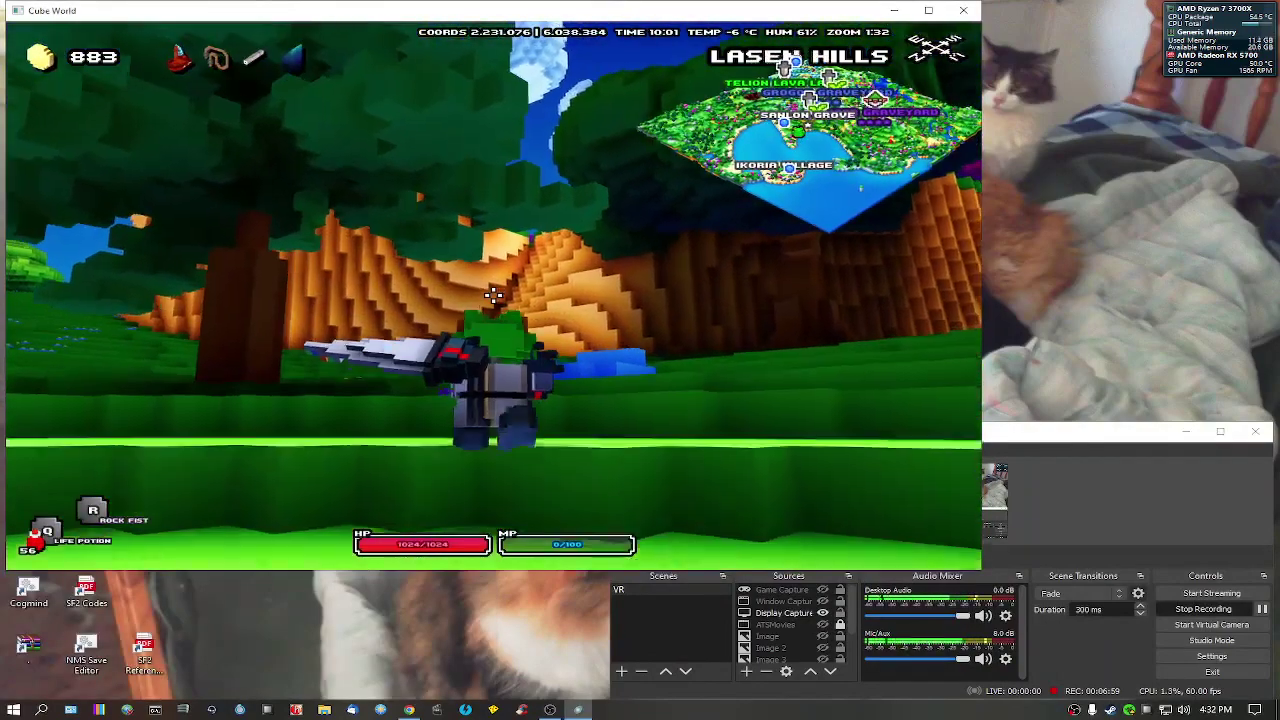
# Exit Cube World through its in-game system options and return to the desktop
pyautogui.press('Escape')
pyautogui.press('Escape')
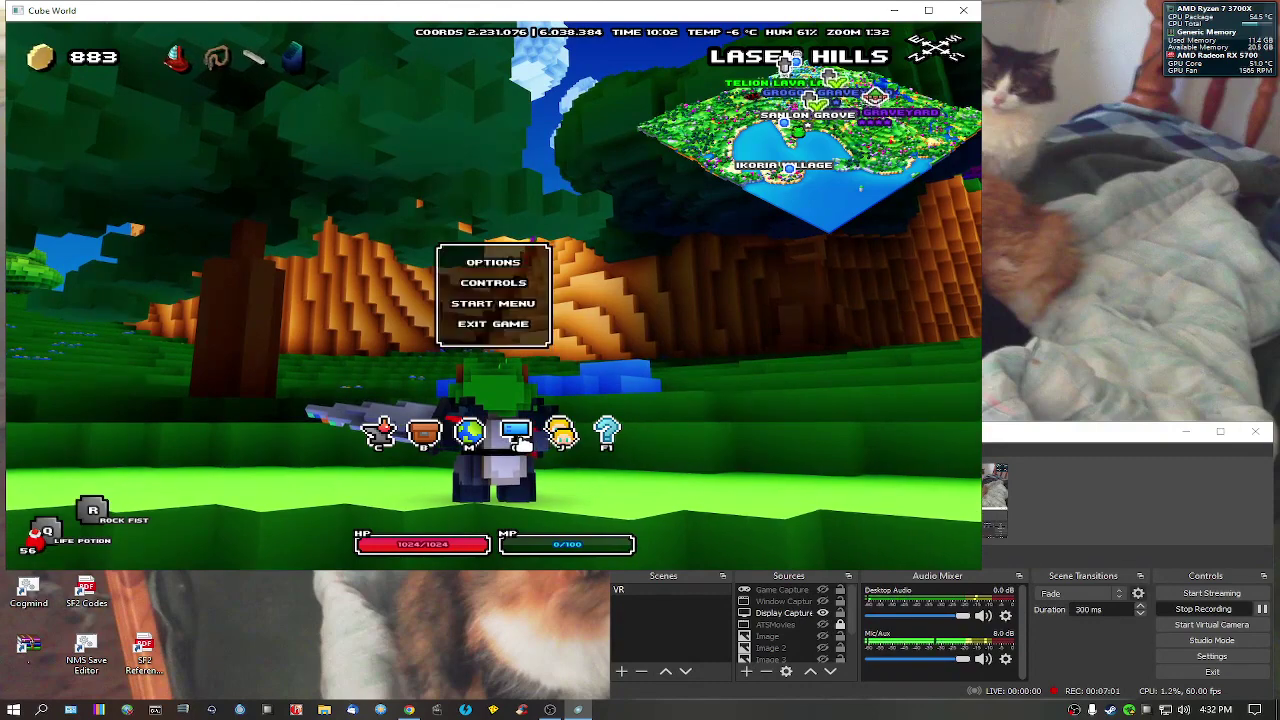
pyautogui.click(477, 325)
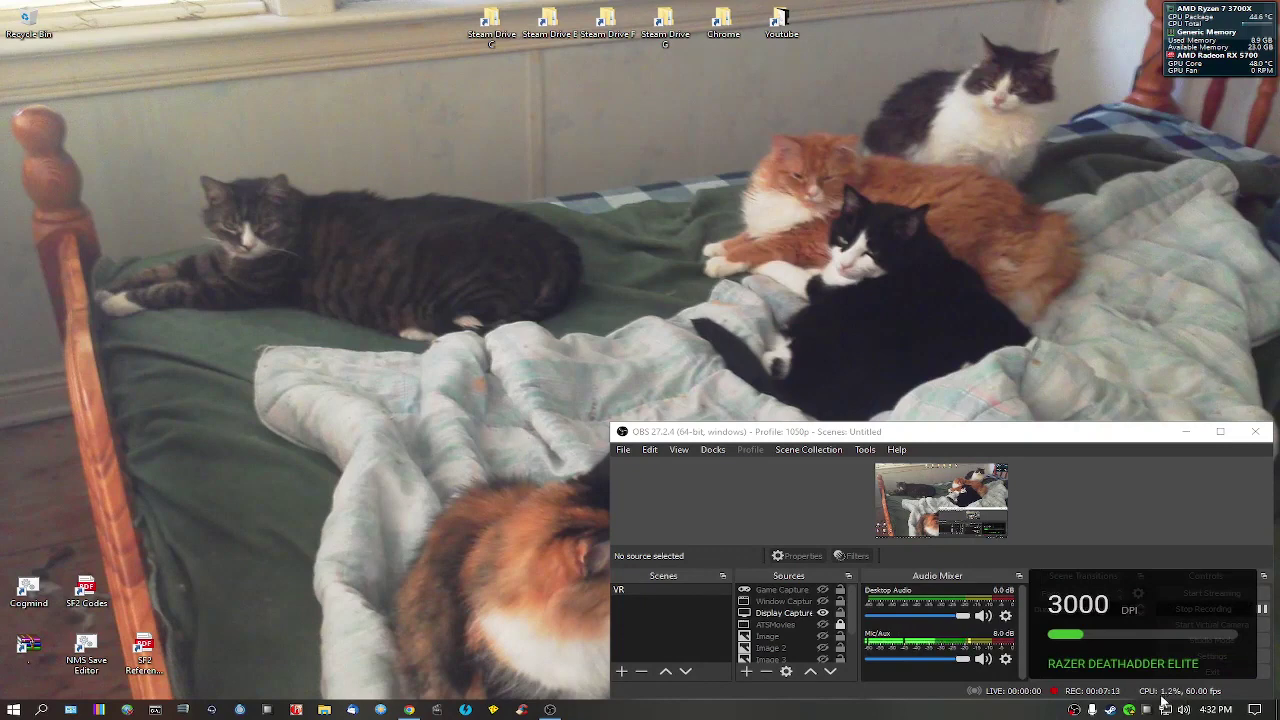
pyautogui.click(1112, 709)
pyautogui.rightClick(1113, 709)
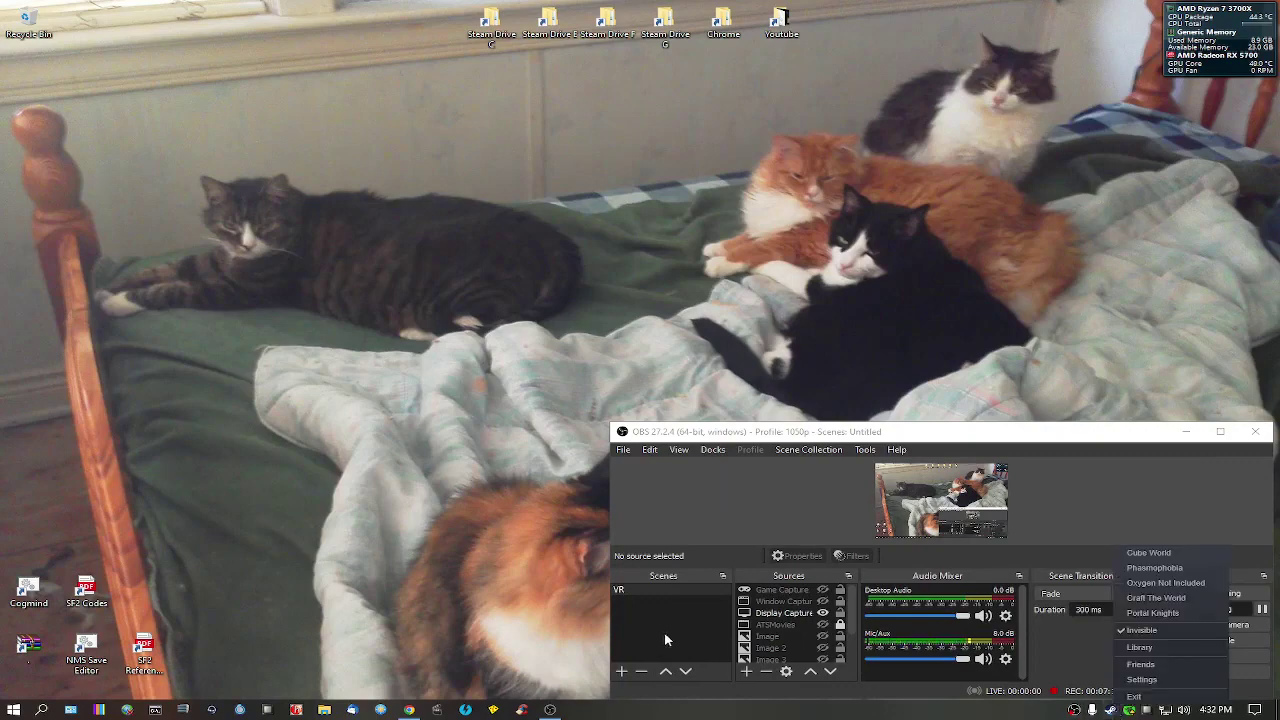
pyautogui.click(455, 618)
# Launch the ModManager shortcut for Red Dead Redemption 2 from the pinned apps
pyautogui.click(14, 709)
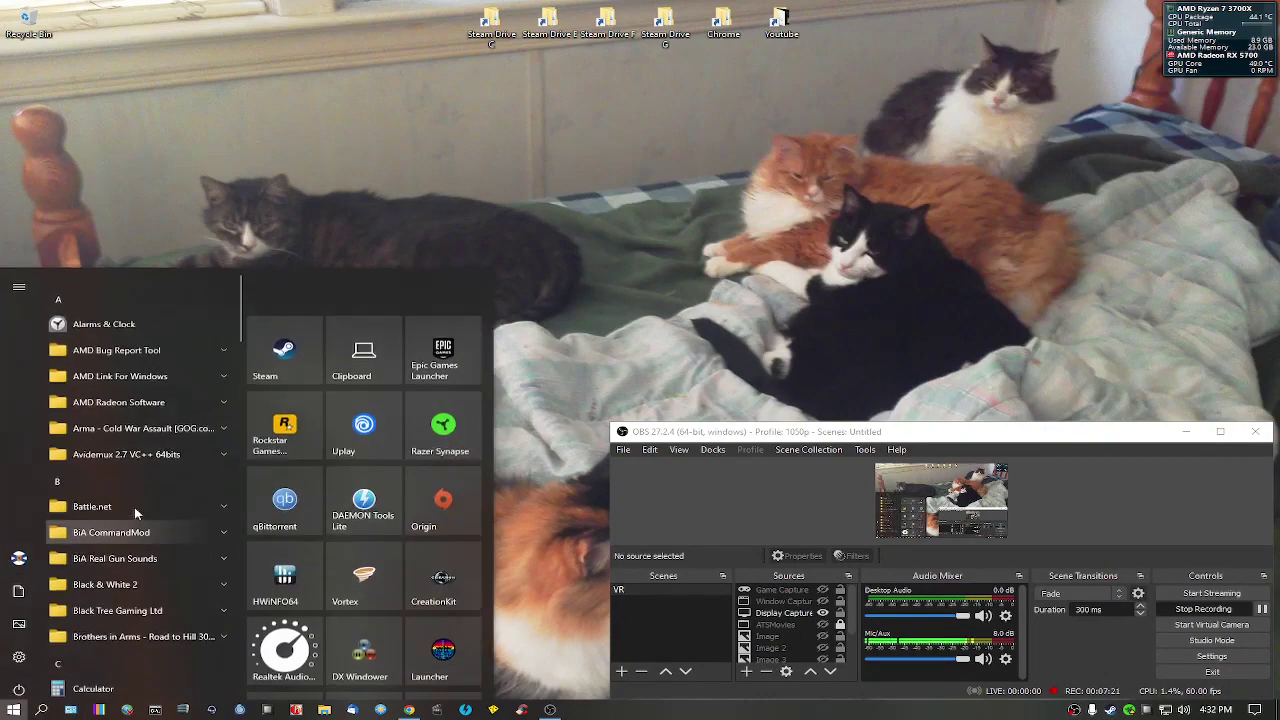
pyautogui.scroll(-10, 430, 495)
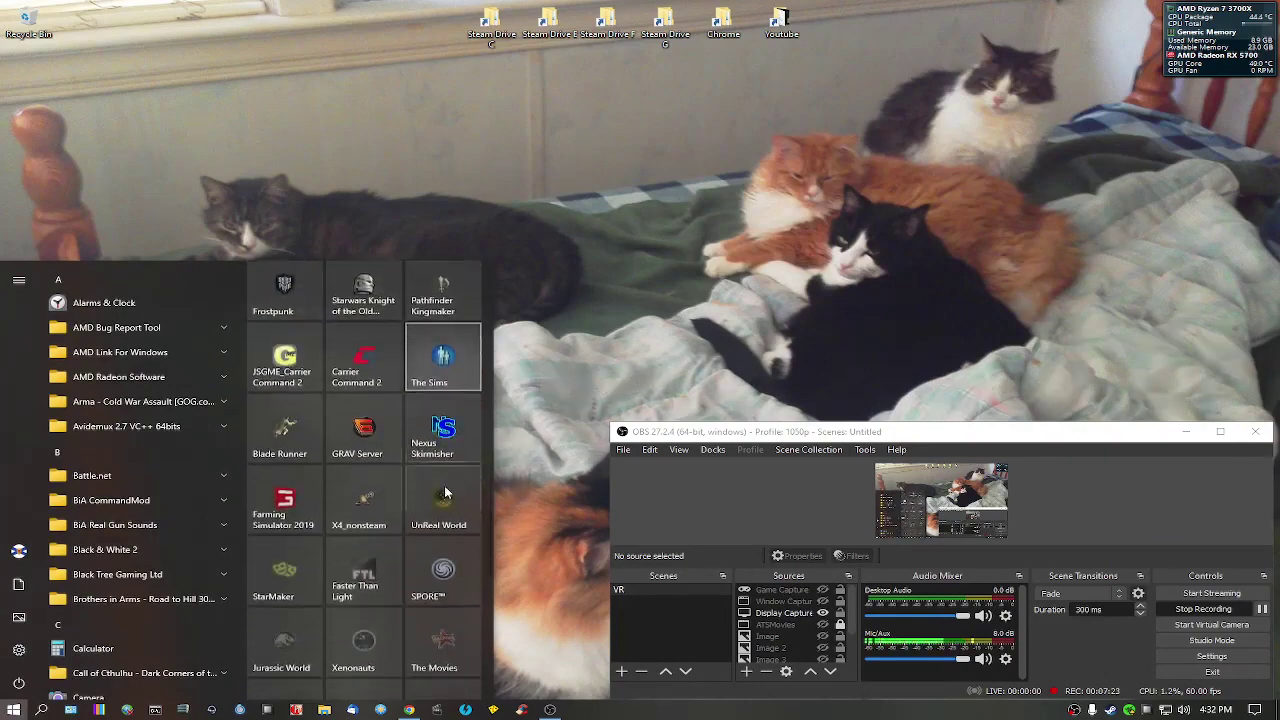
pyautogui.scroll(-3, 437, 485)
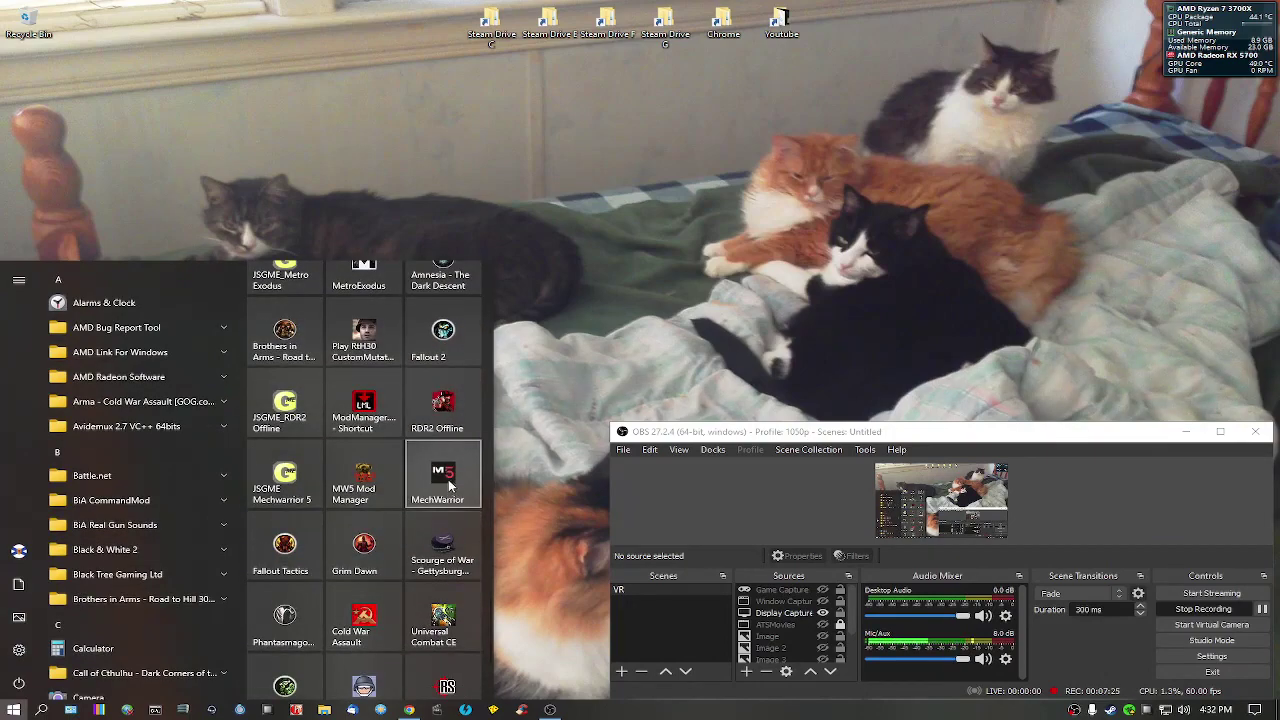
pyautogui.click(345, 416)
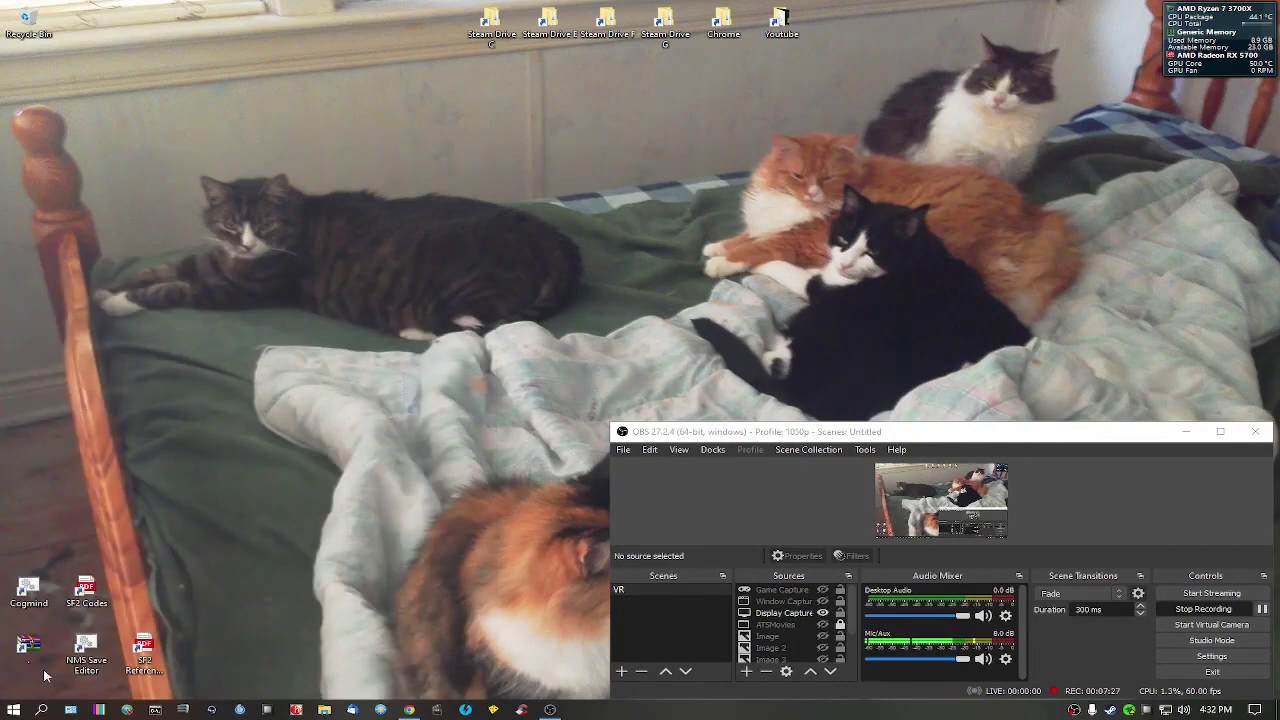
# Launch RDR2 Offline from the pinned apps and decline the check for Script Hook RDR 2 updates
pyautogui.click(14, 706)
pyautogui.scroll(-4, 380, 499)
pyautogui.scroll(-10, 380, 499)
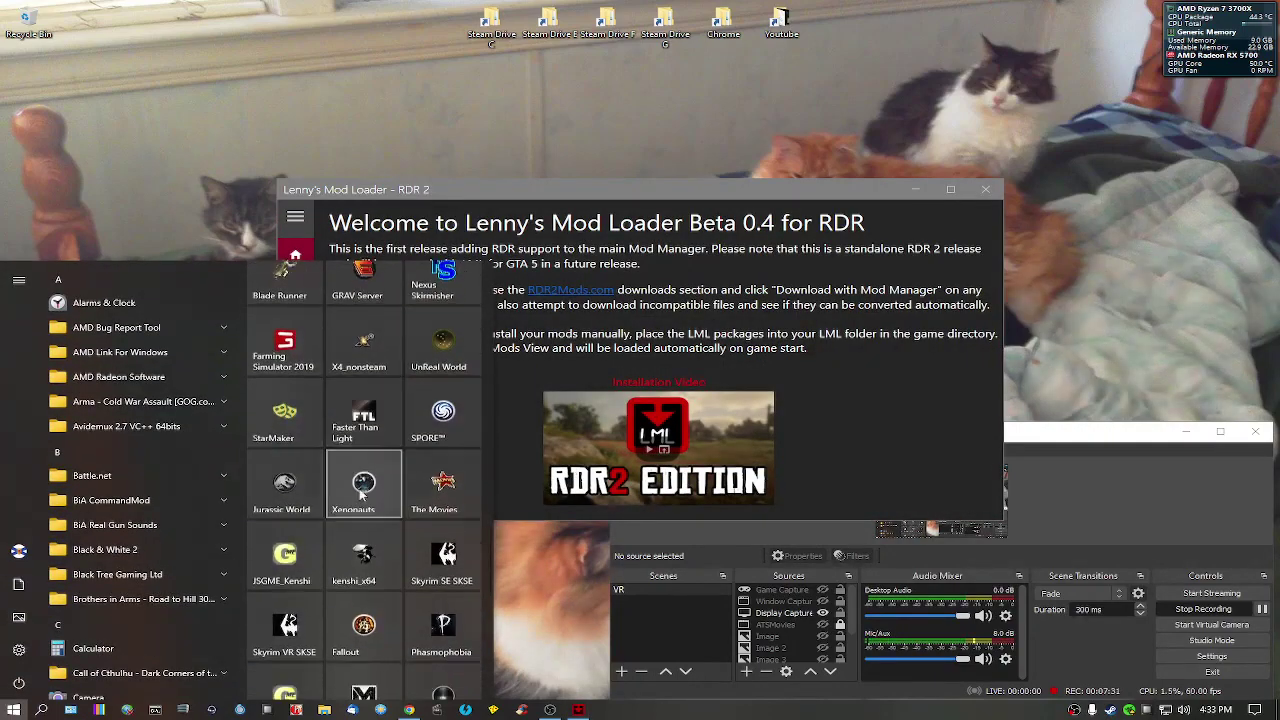
pyautogui.scroll(-5, 363, 497)
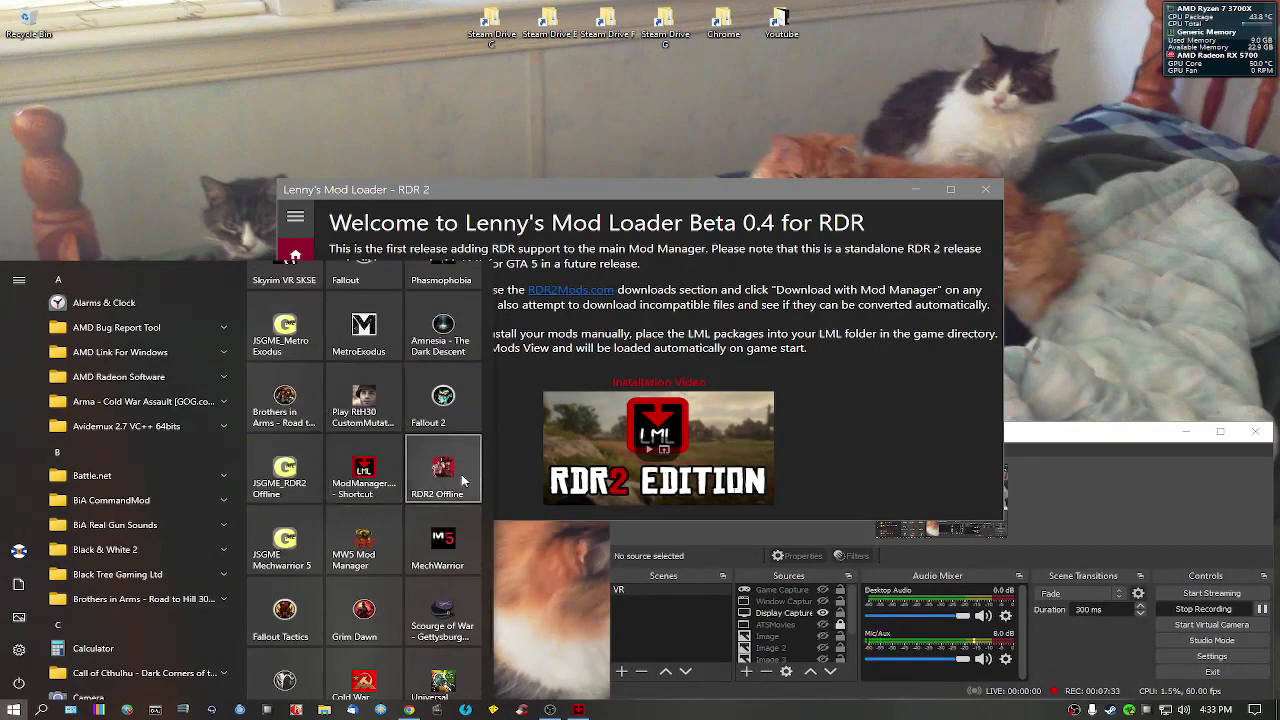
pyautogui.click(693, 345)
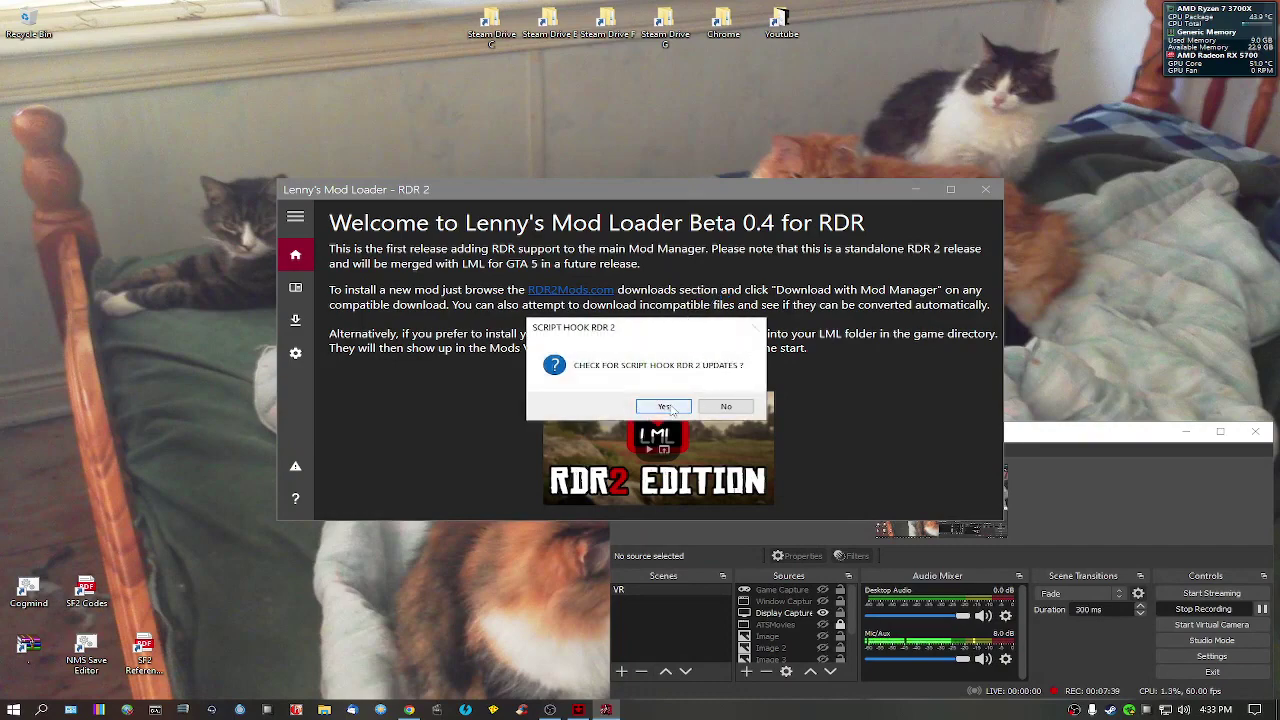
pyautogui.click(724, 405)
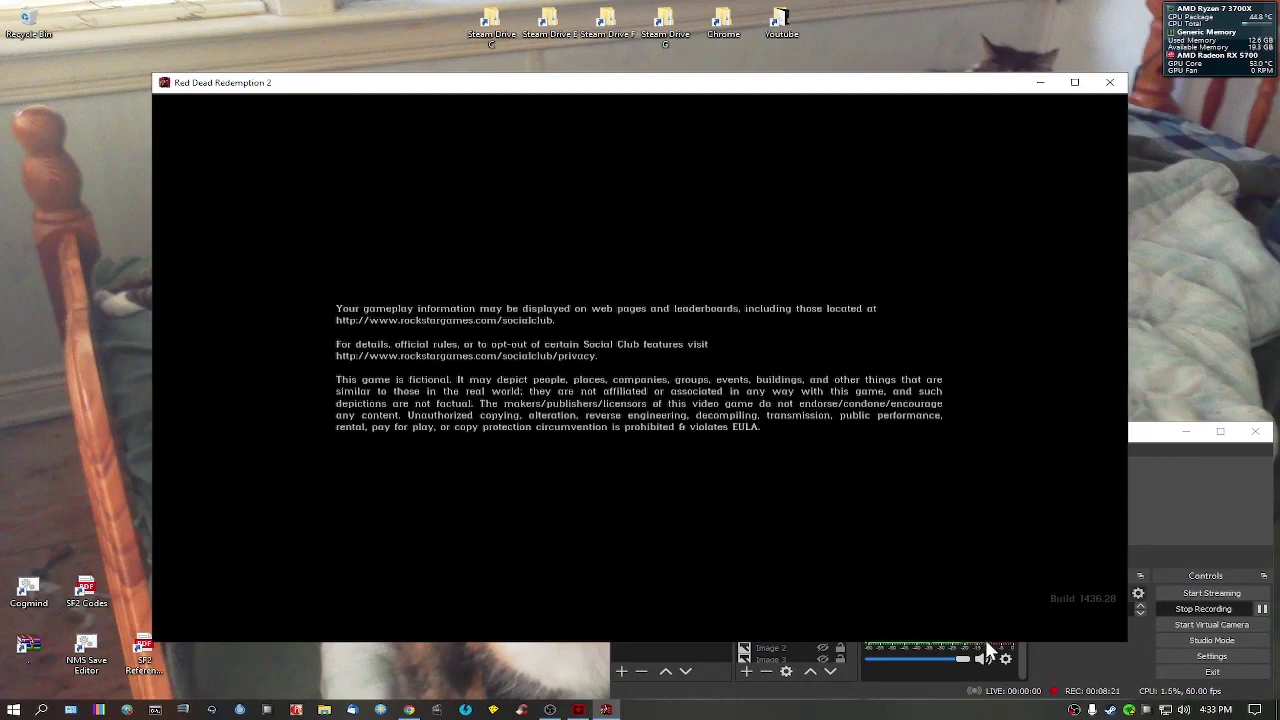
# Ride the horse through town in Red Dead Redemption 2 and shoot on the way, watching the CPU temperature under load
pyautogui.press('super')
pyautogui.click(780, 419)
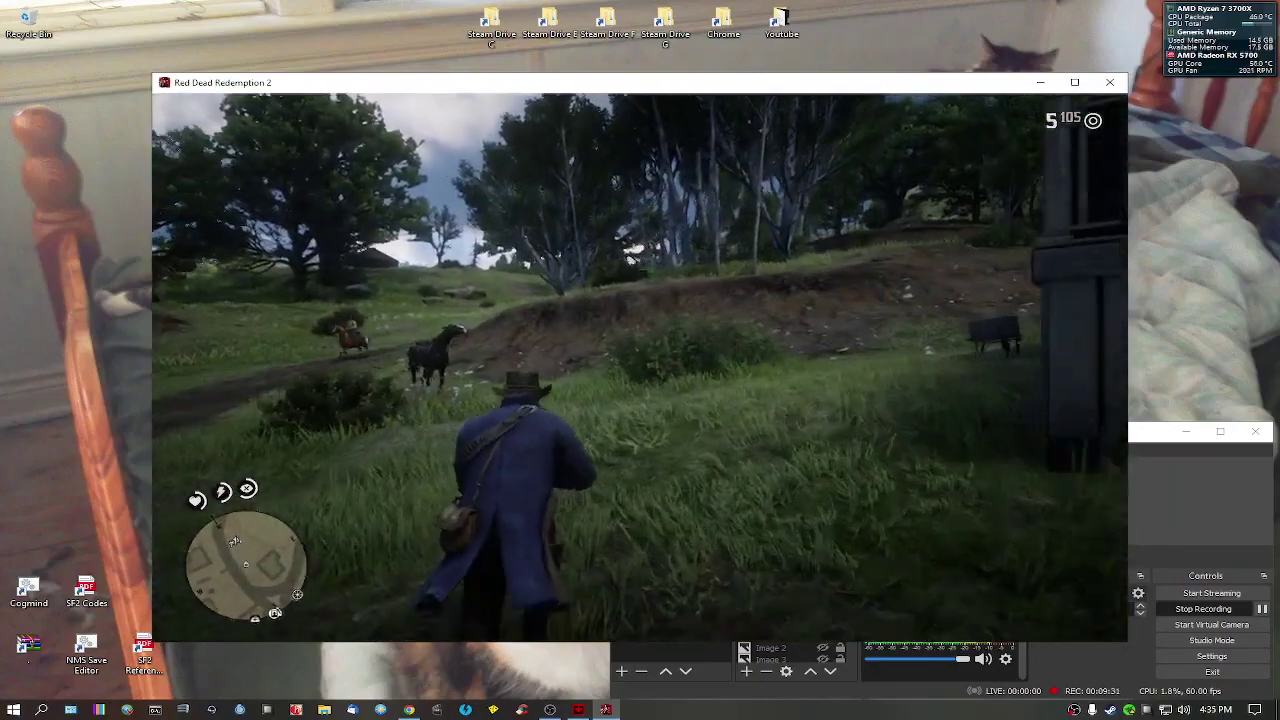
pyautogui.press('w')
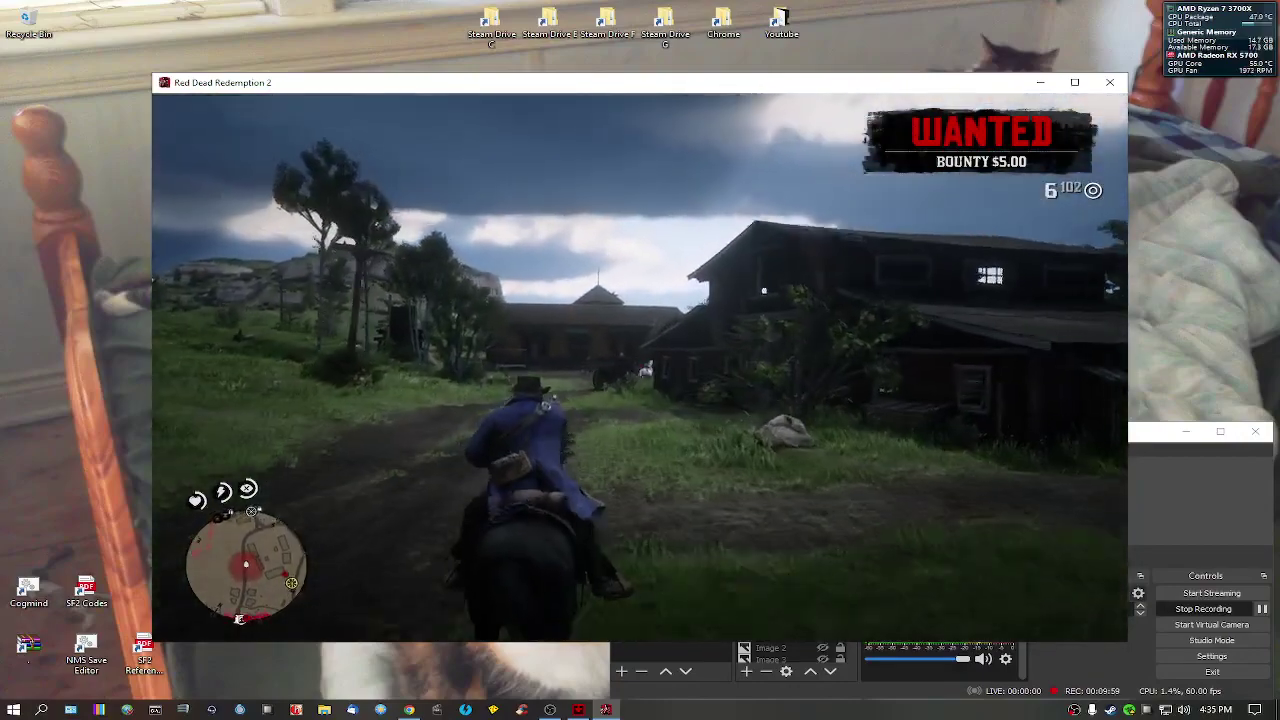
pyautogui.click(639, 367)
pyautogui.click(639, 367)
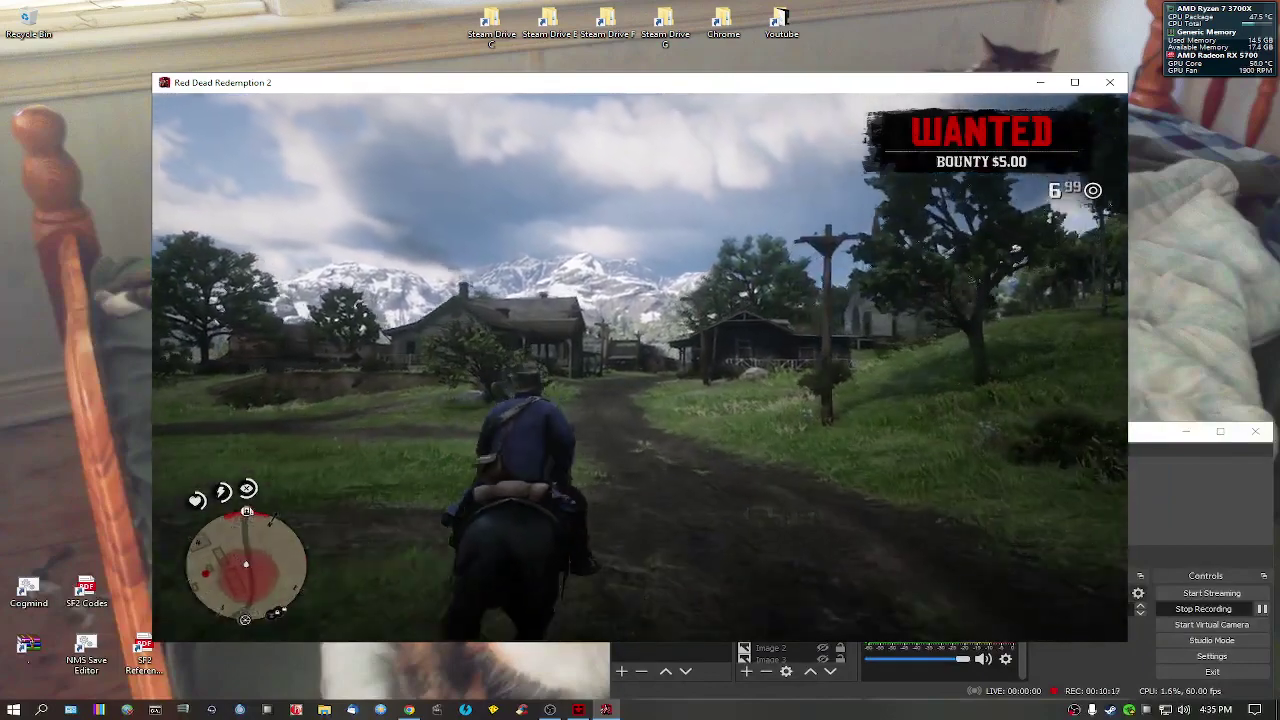
pyautogui.press('d')
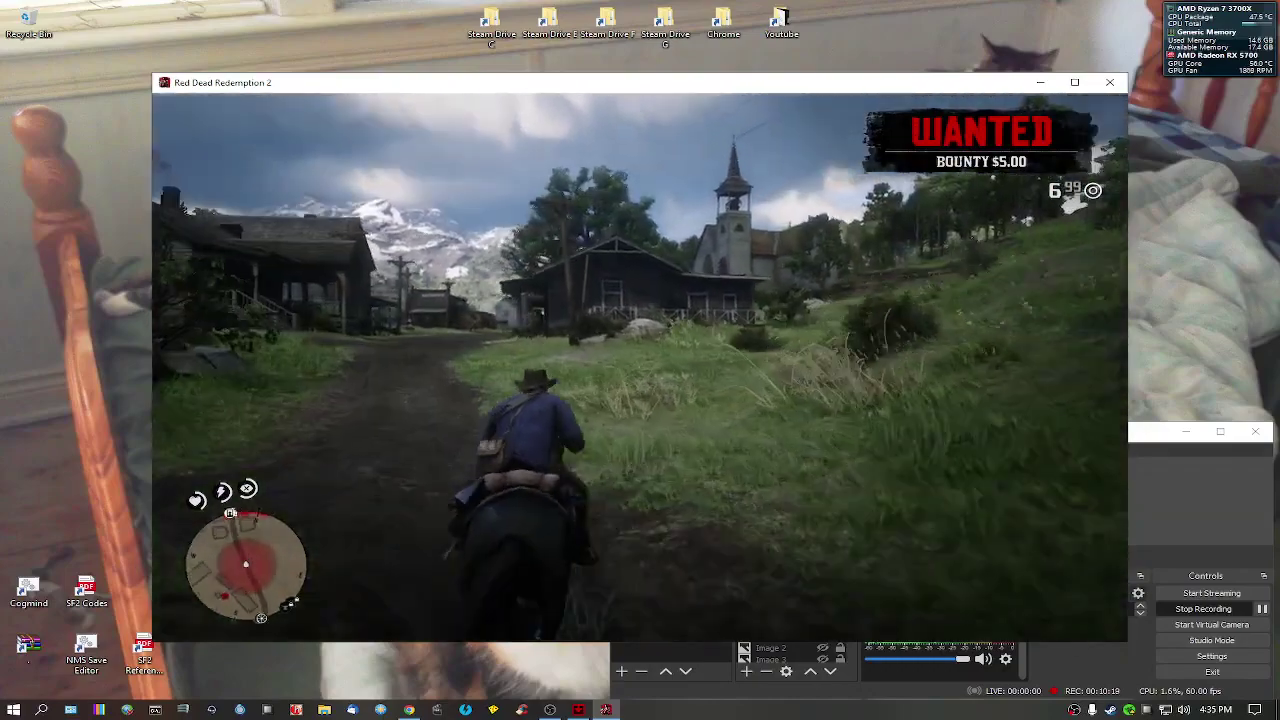
pyautogui.press('w')
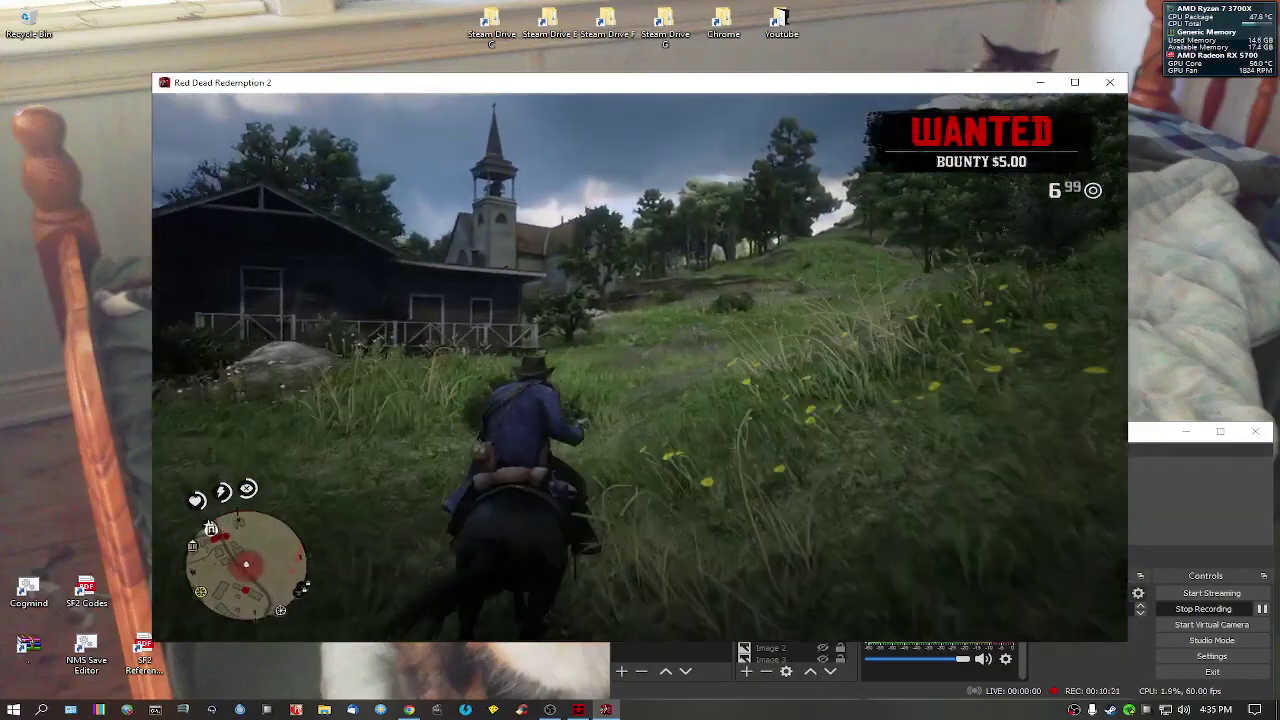
pyautogui.press('w')
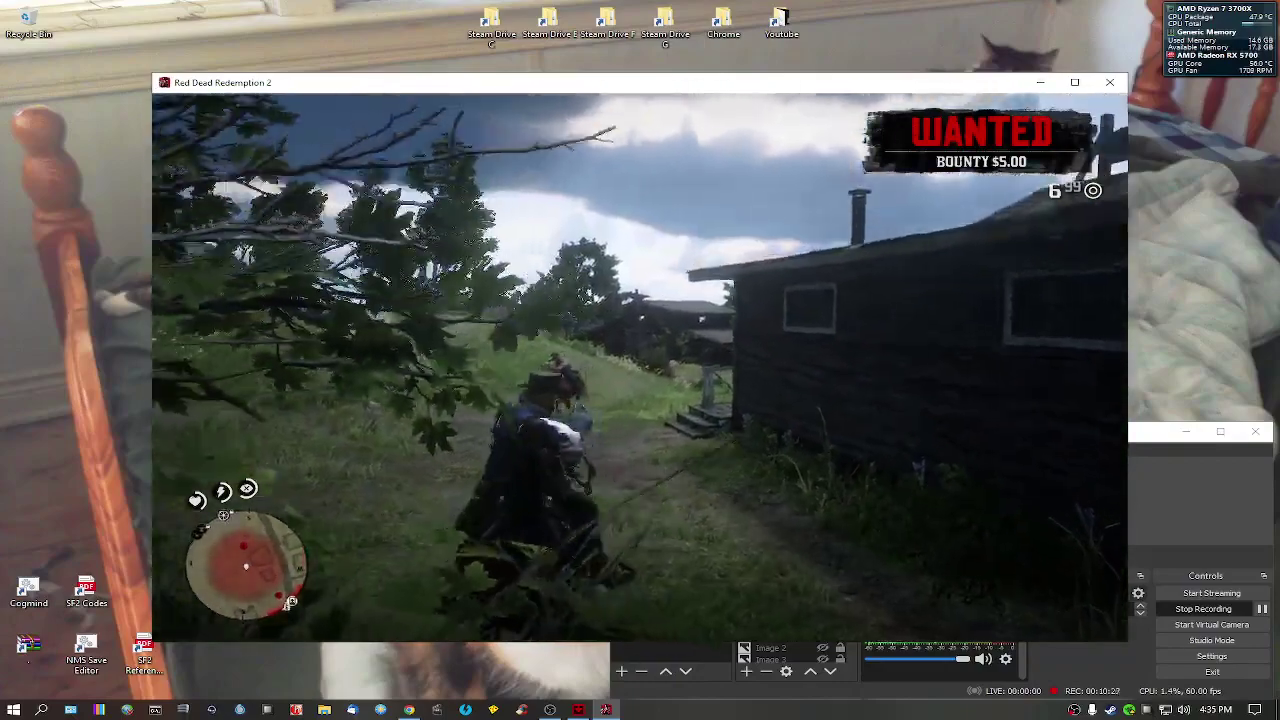
# Keep up a gunfight from horseback and on foot near the church to test CPU temperature during heavy action
pyautogui.click(639, 368)
pyautogui.click(639, 368)
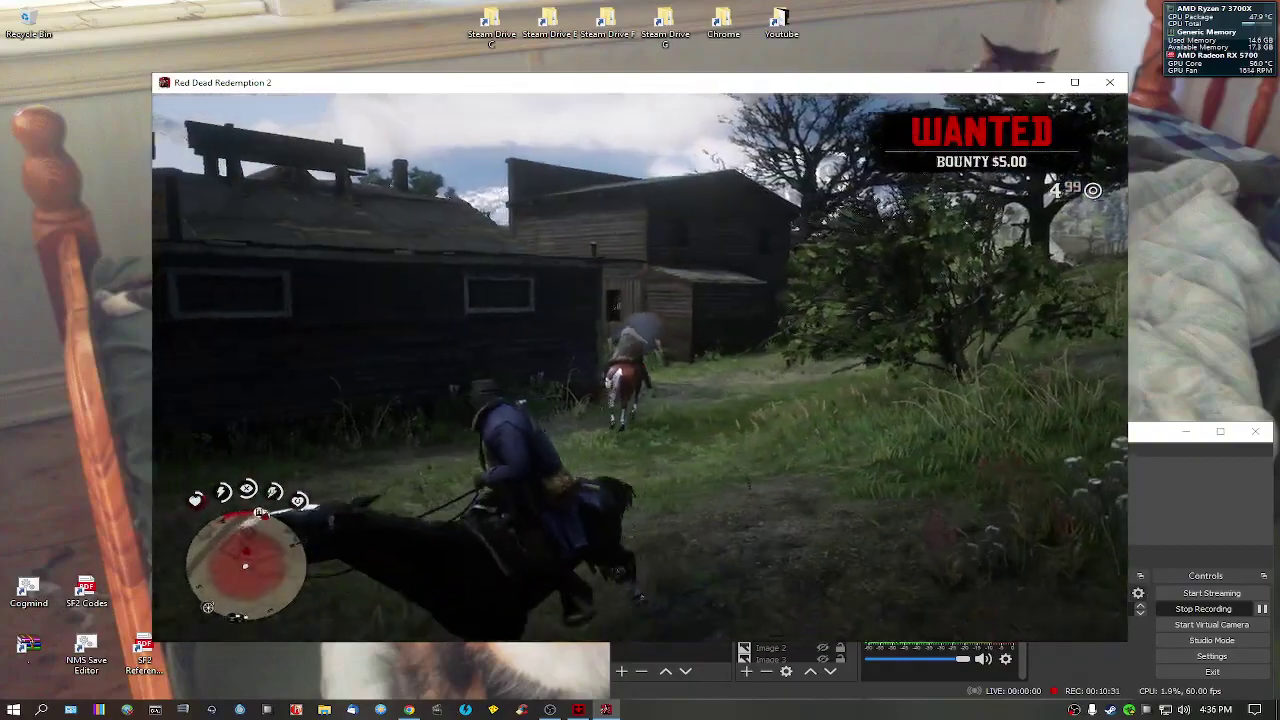
pyautogui.click(639, 368)
pyautogui.click(639, 368)
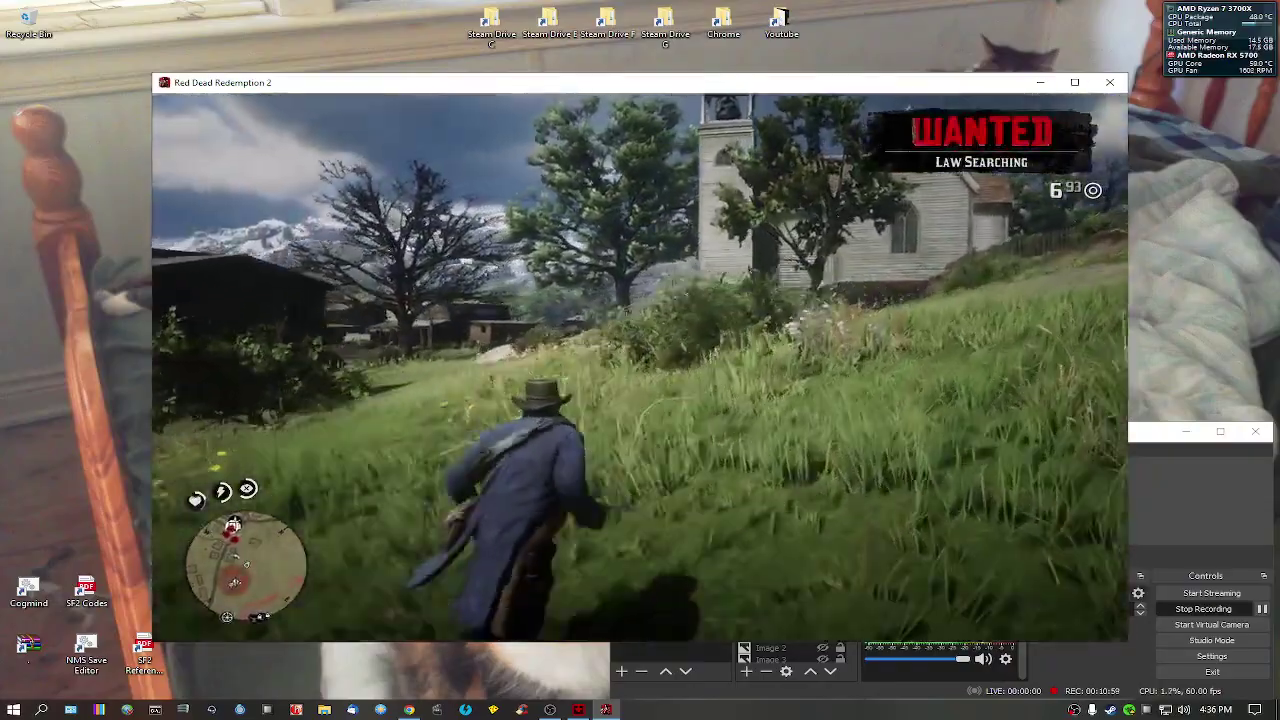
pyautogui.press('w')
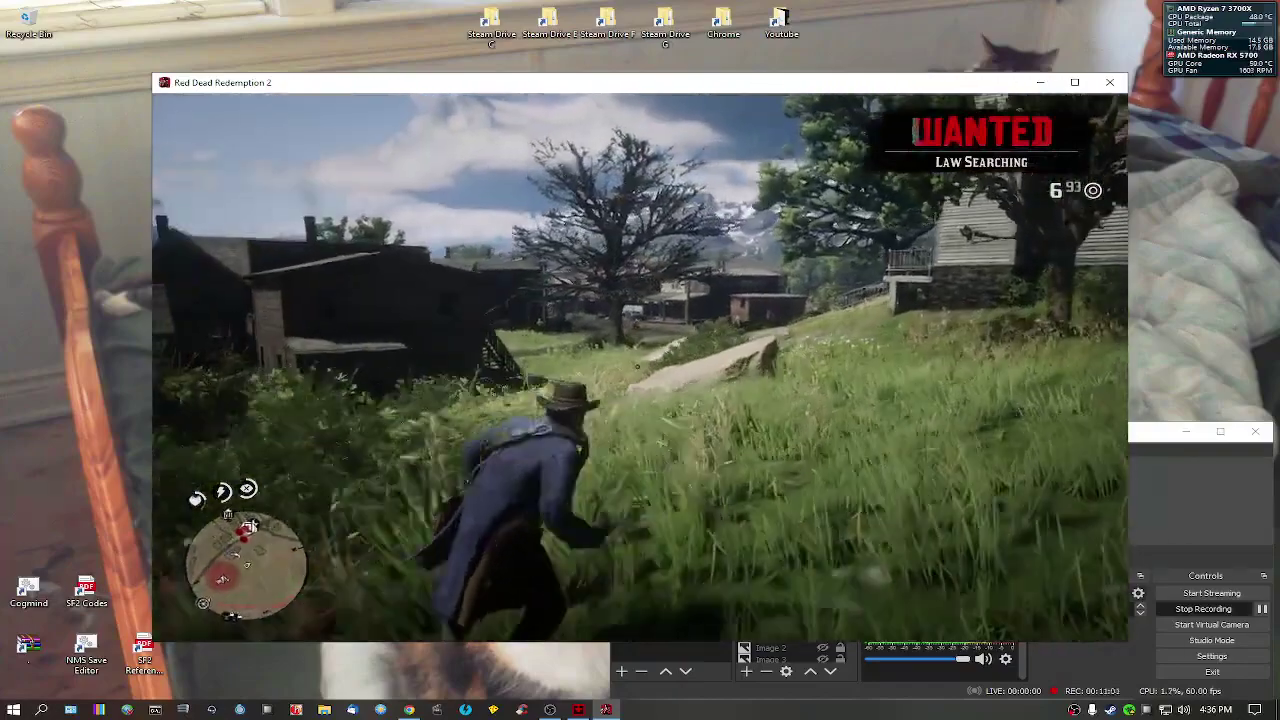
pyautogui.rightClick(640, 368)
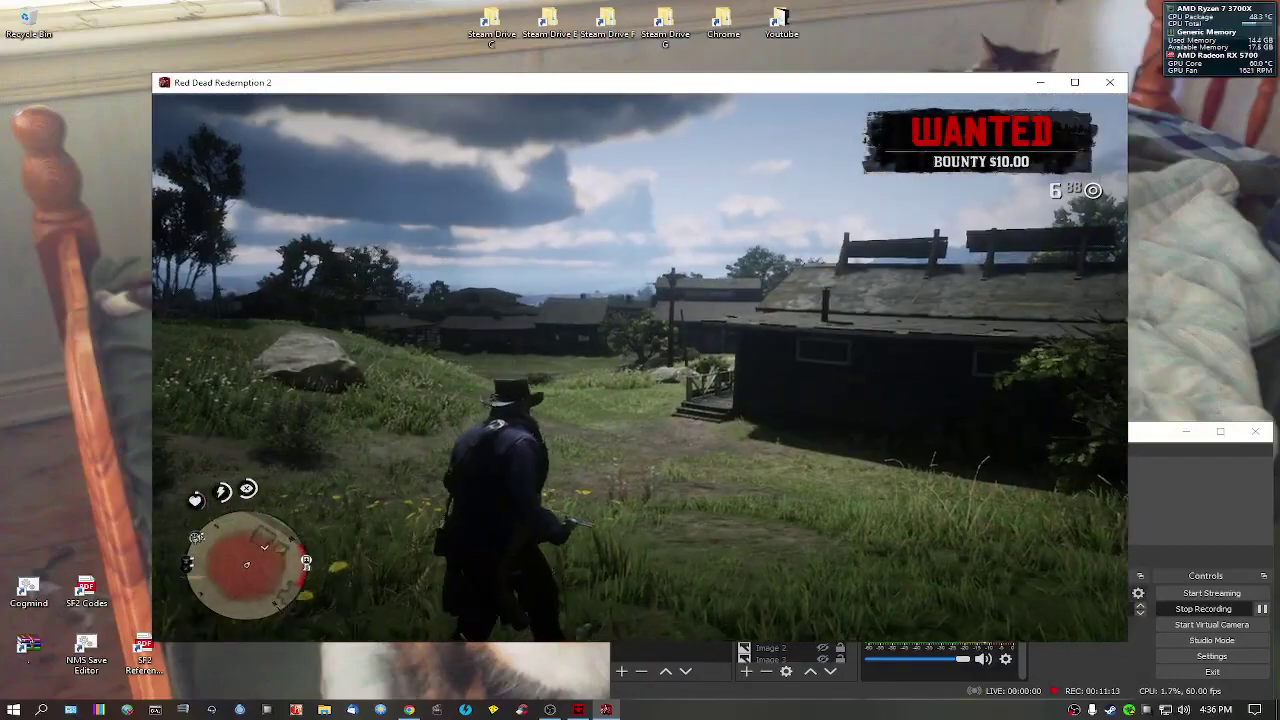
# Walk the character along the dirt road and past the houses in Red Dead Redemption 2 while watching the CPU temperature
pyautogui.press('w')
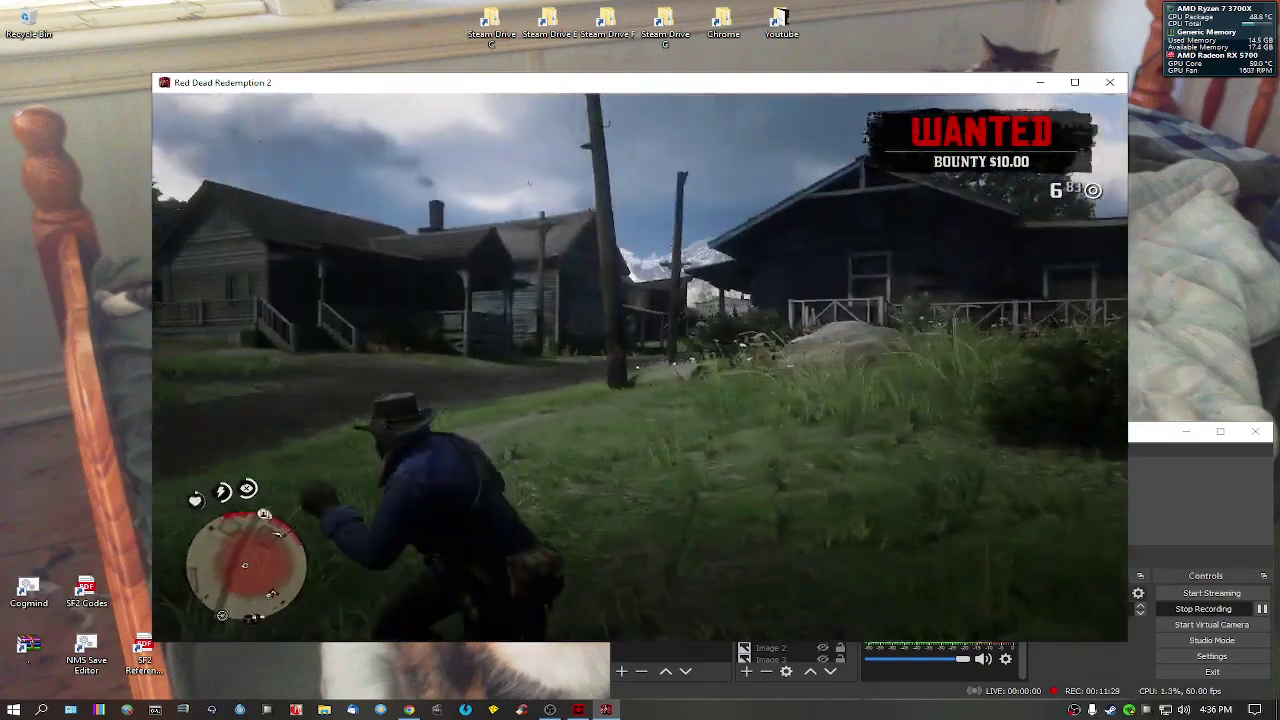
pyautogui.press('a')
pyautogui.press('a')
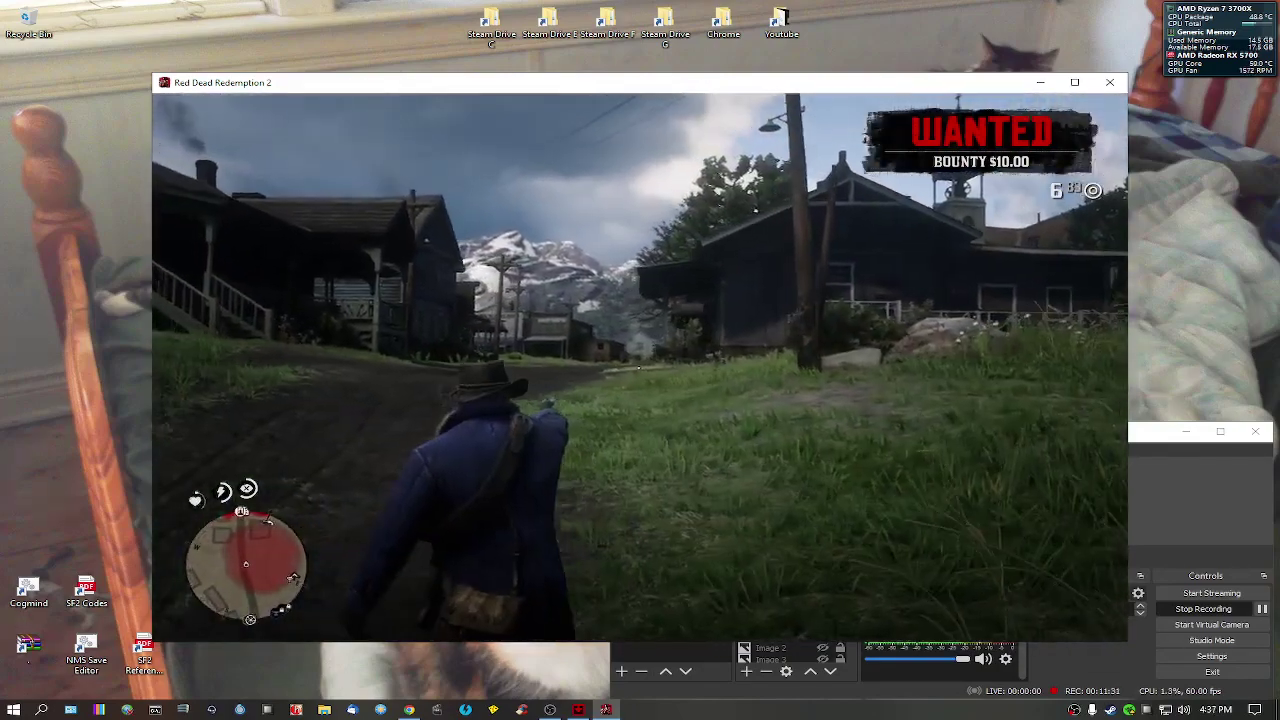
pyautogui.press('w')
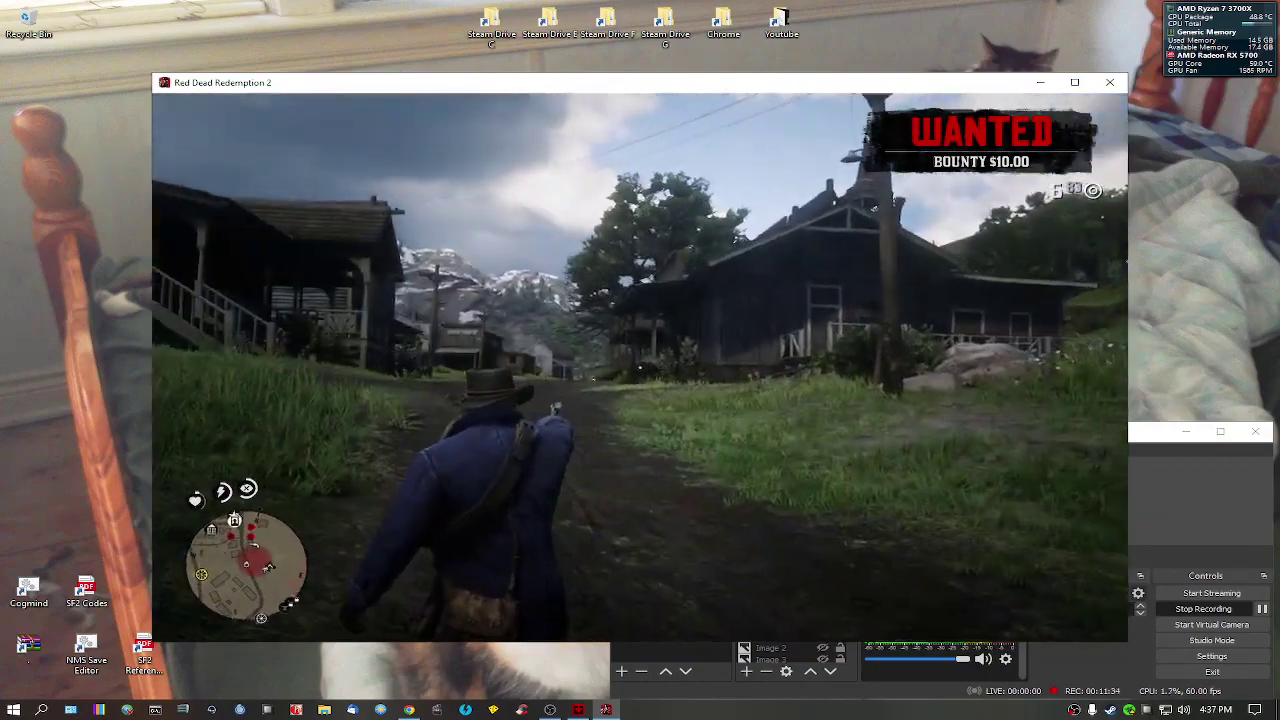
pyautogui.press('a')
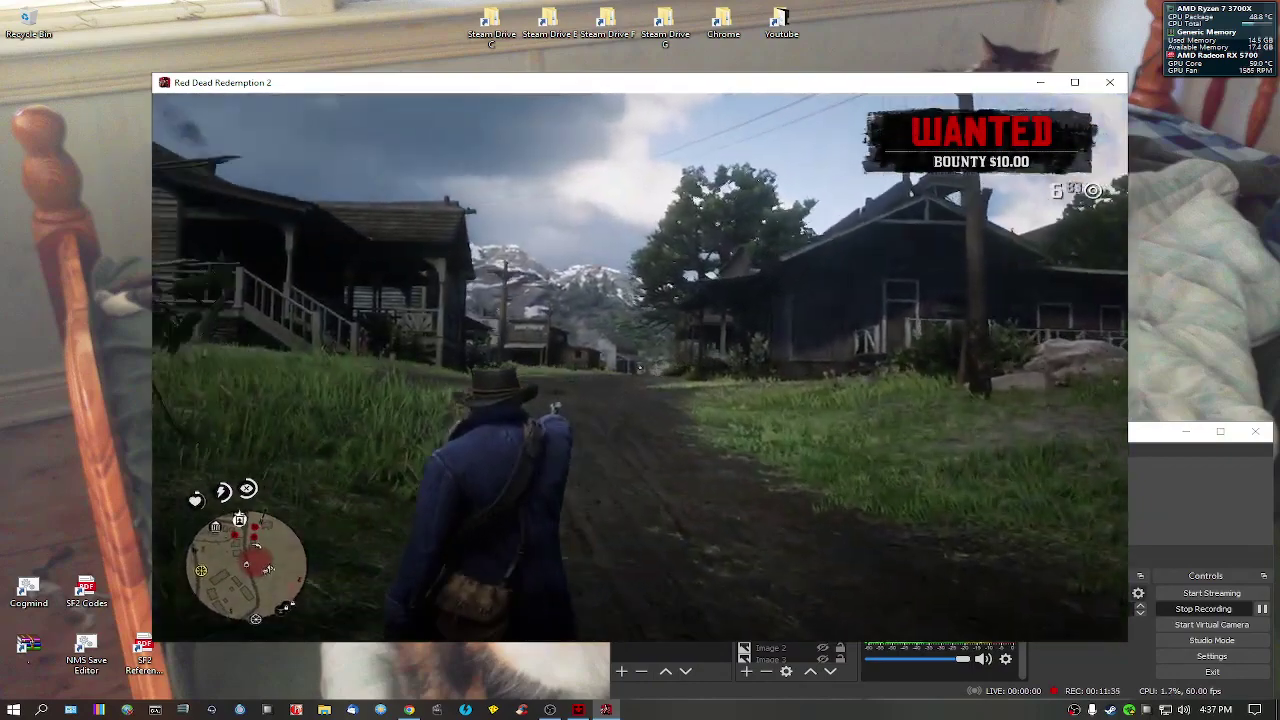
pyautogui.press('a')
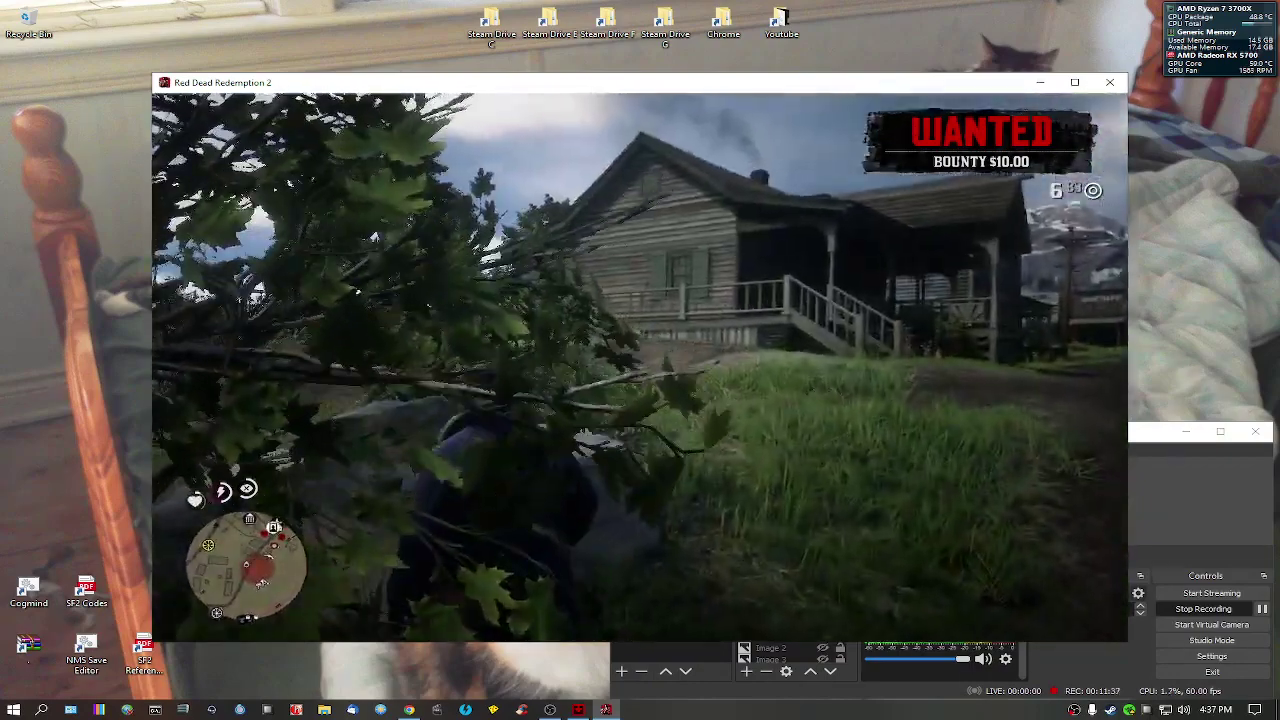
pyautogui.press('w')
pyautogui.press('w')
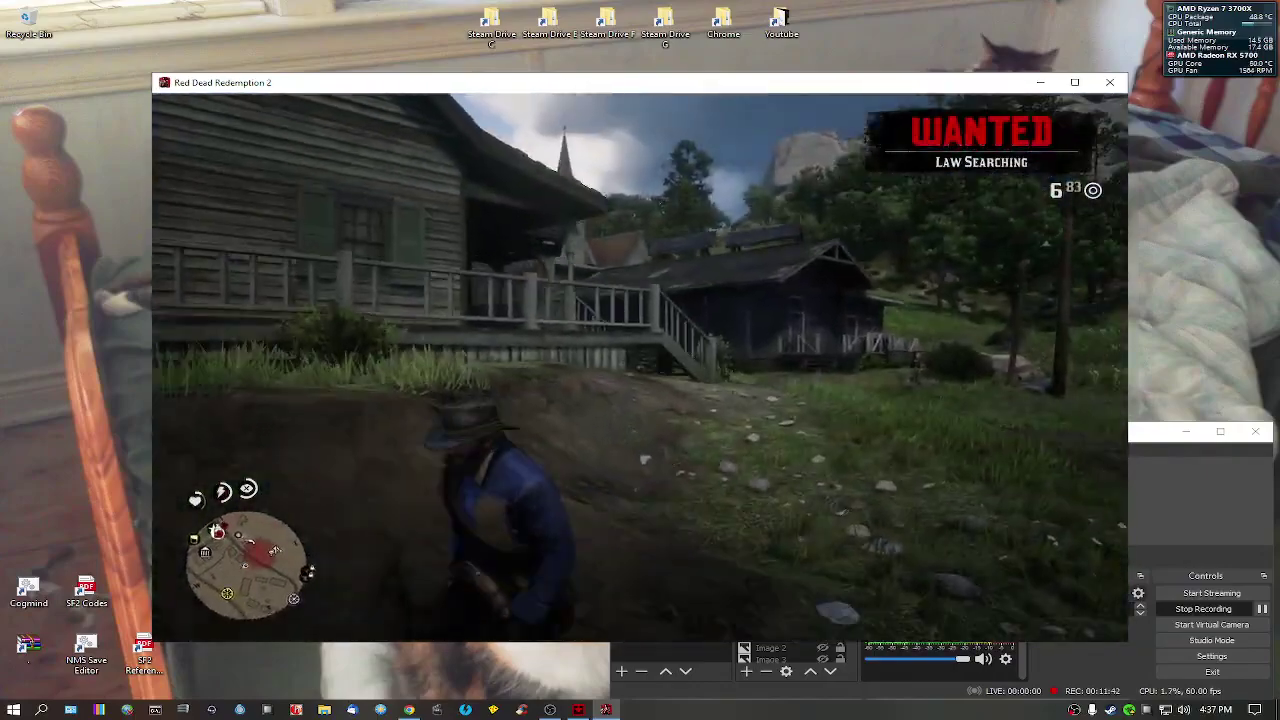
# Aim the revolver at the passing wagon beside the house and fire to keep testing CPU temperature during combat
pyautogui.rightClick(640, 368)
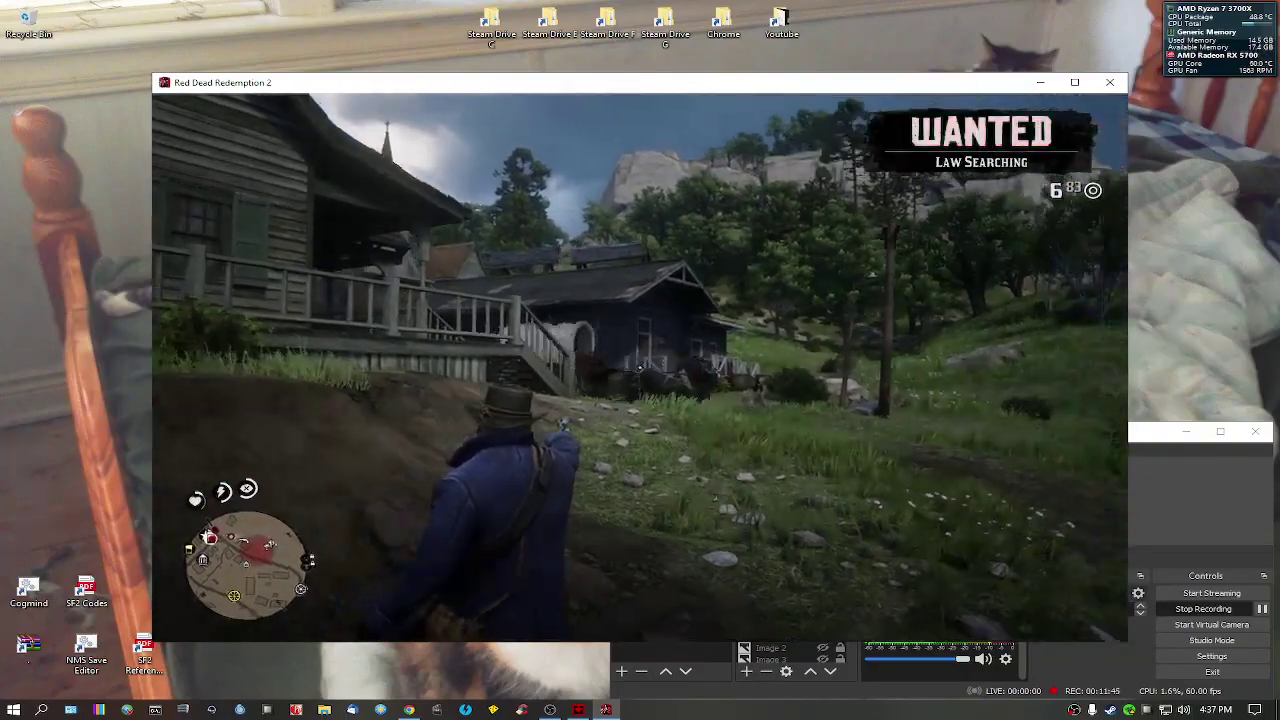
pyautogui.click(640, 368)
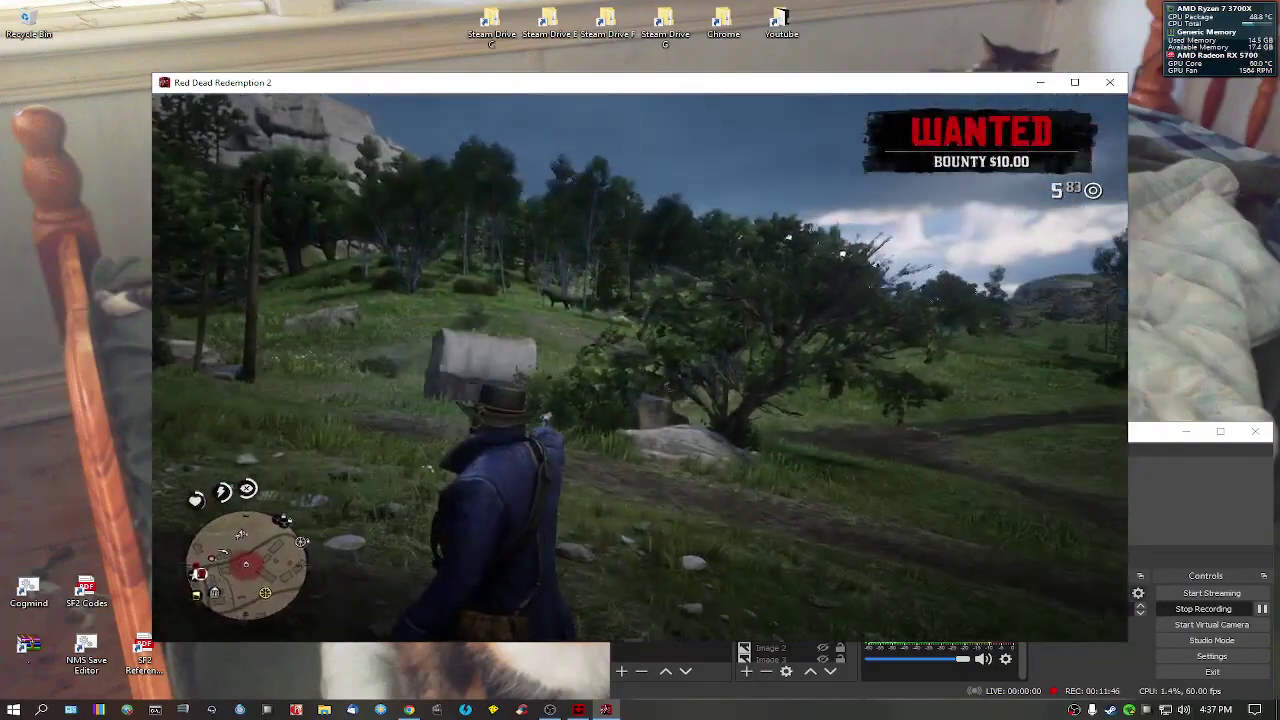
pyautogui.click(640, 368)
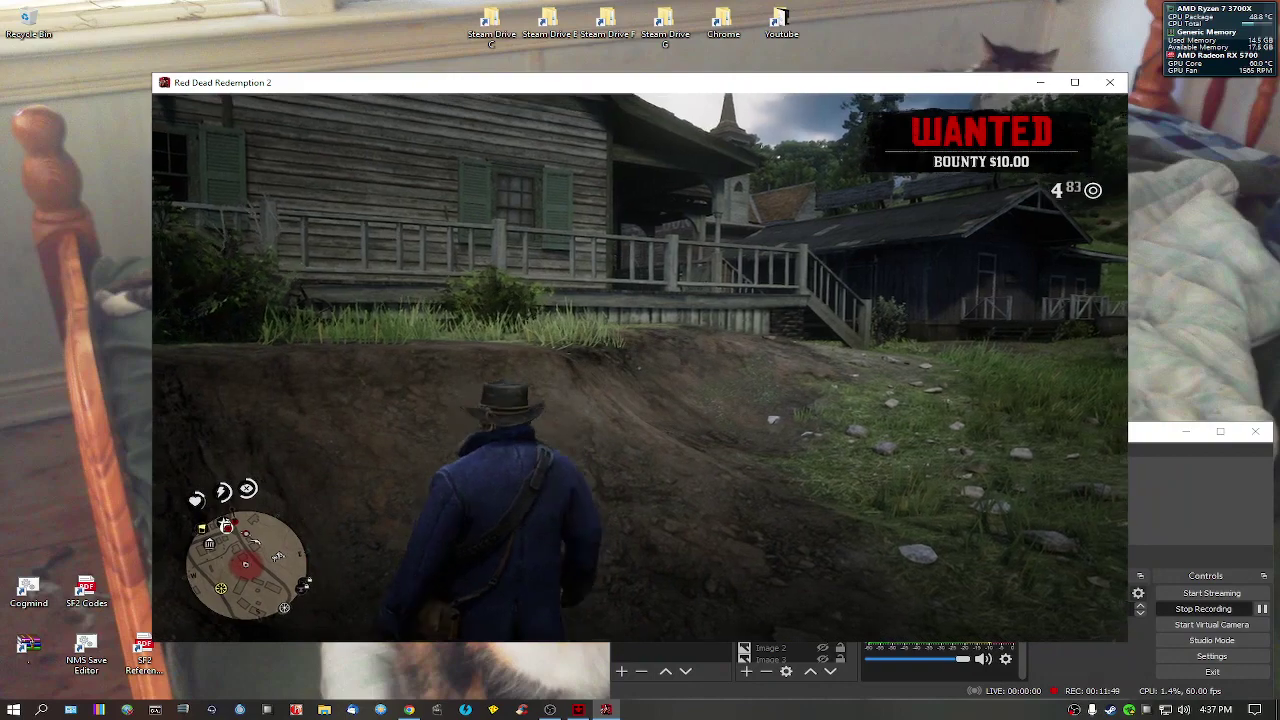
# Pause Red Dead Redemption 2, choose to quit the game and confirm
pyautogui.press('Escape')
pyautogui.press('Escape')
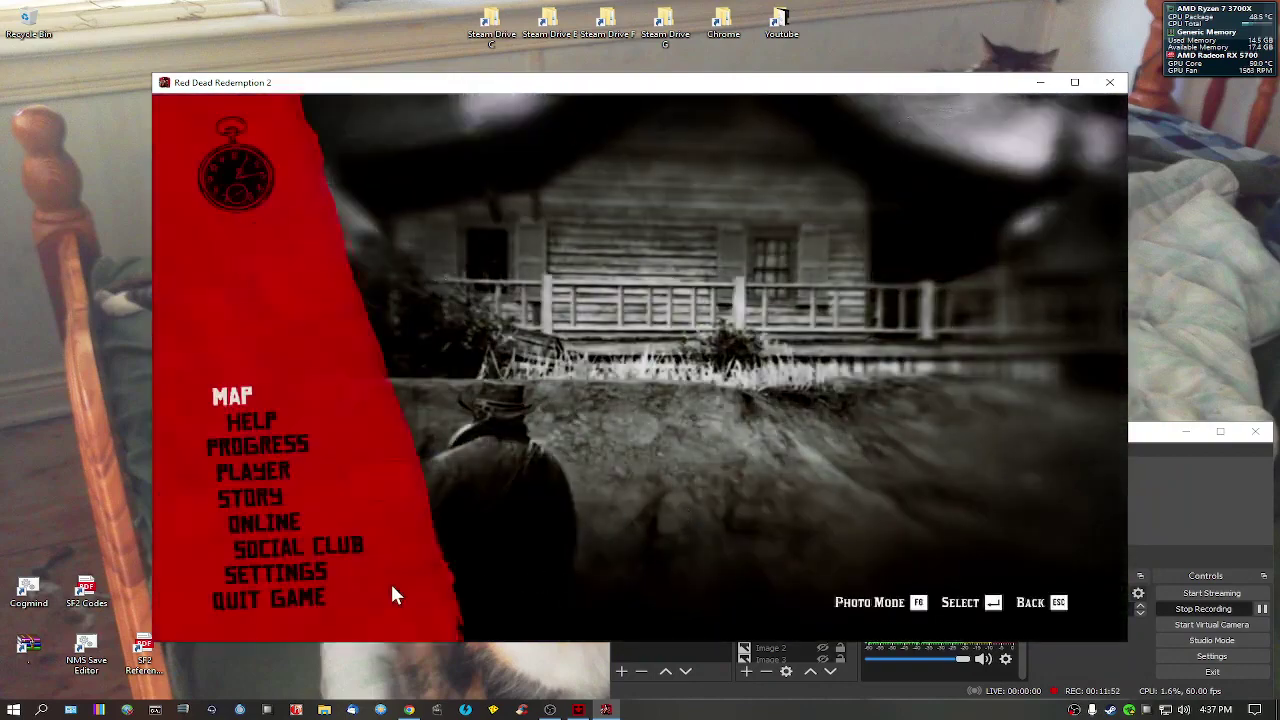
pyautogui.click(258, 600)
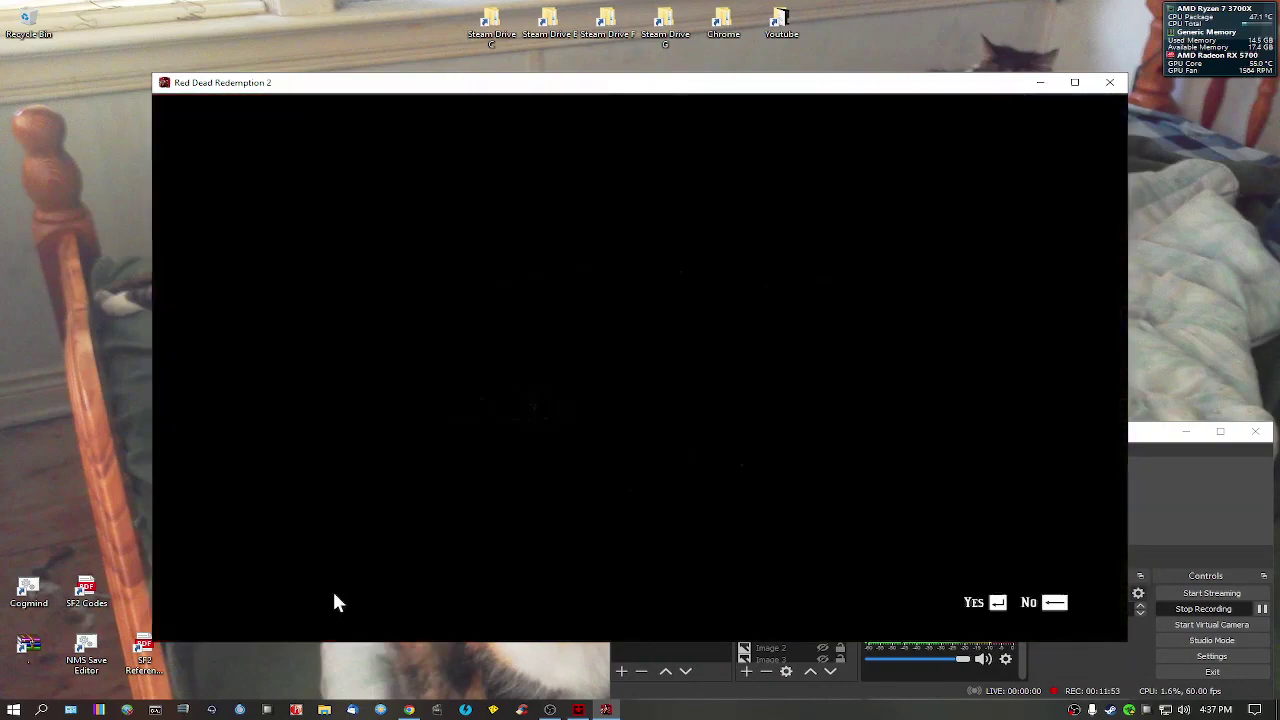
pyautogui.click(994, 604)
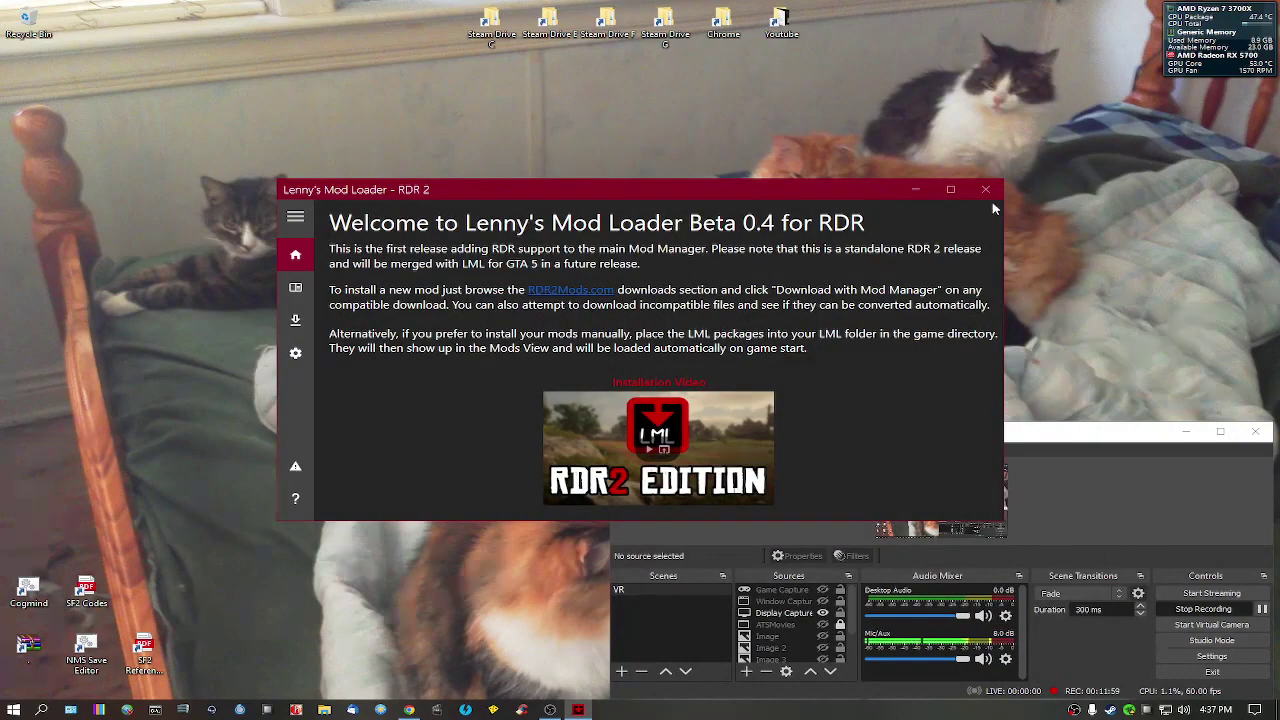
# Close Lenny's Mod Loader and minimize the OBS window to clear the desktop
pyautogui.click(985, 191)
pyautogui.click(1105, 292)
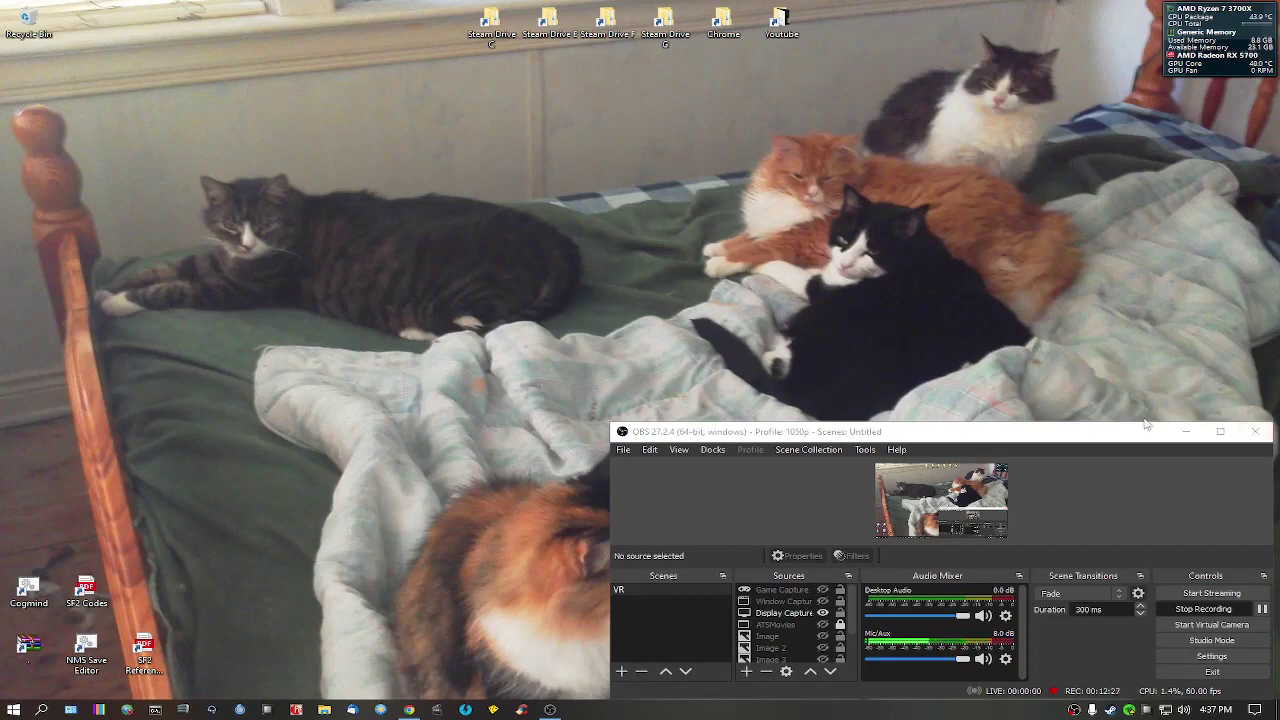
pyautogui.click(1188, 433)
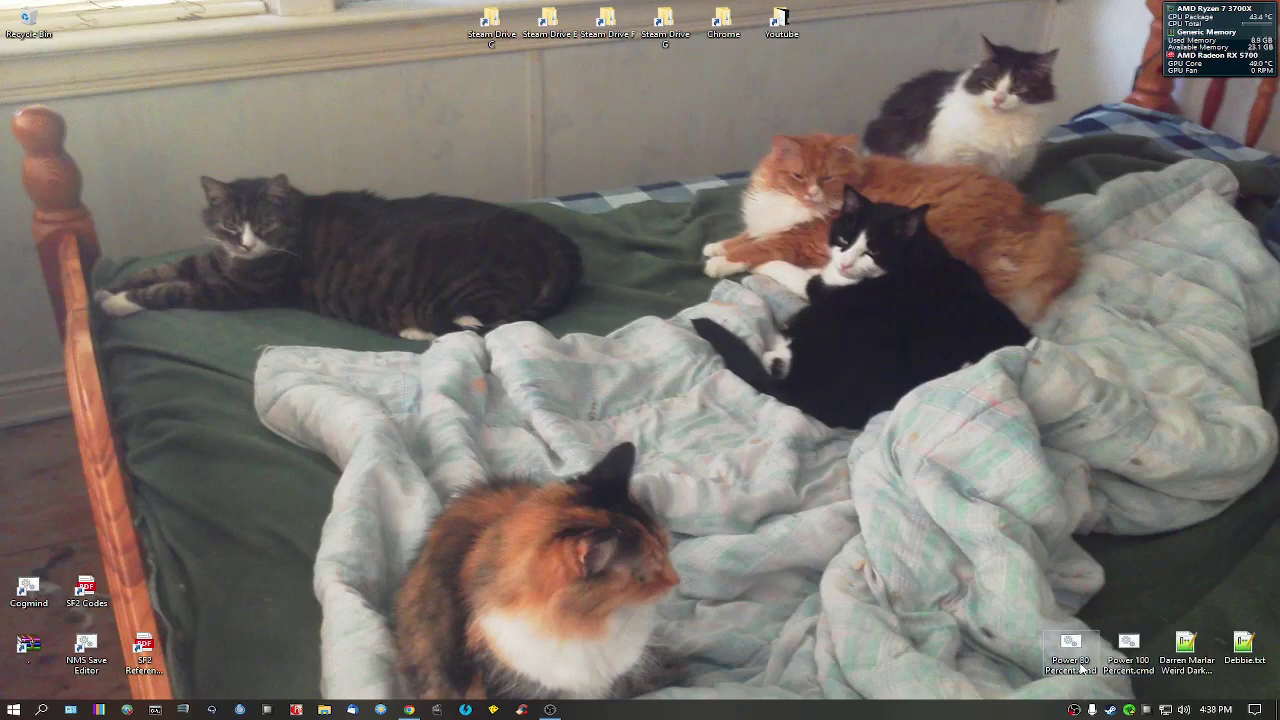
# Rename the desktop file Power 80 Percent.cmd as Power 90 Percent.cmd
pyautogui.rightClick(1080, 668)
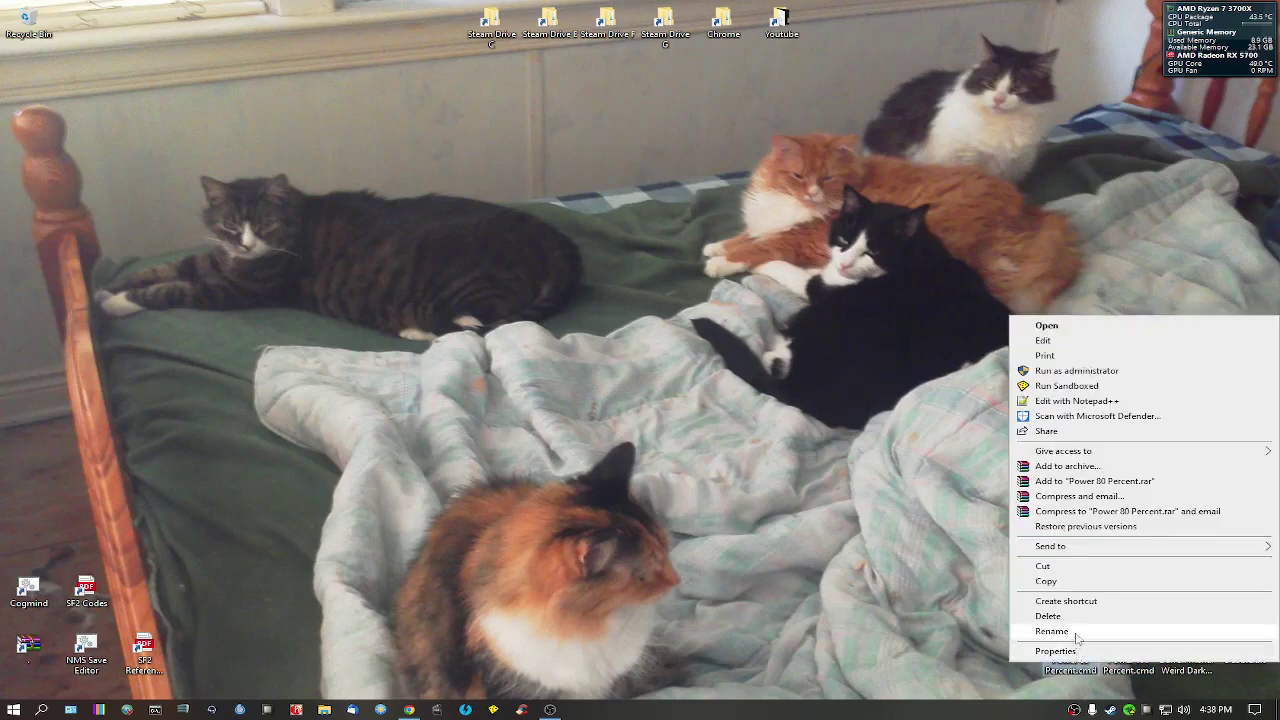
pyautogui.click(1078, 631)
pyautogui.doubleClick(1085, 661)
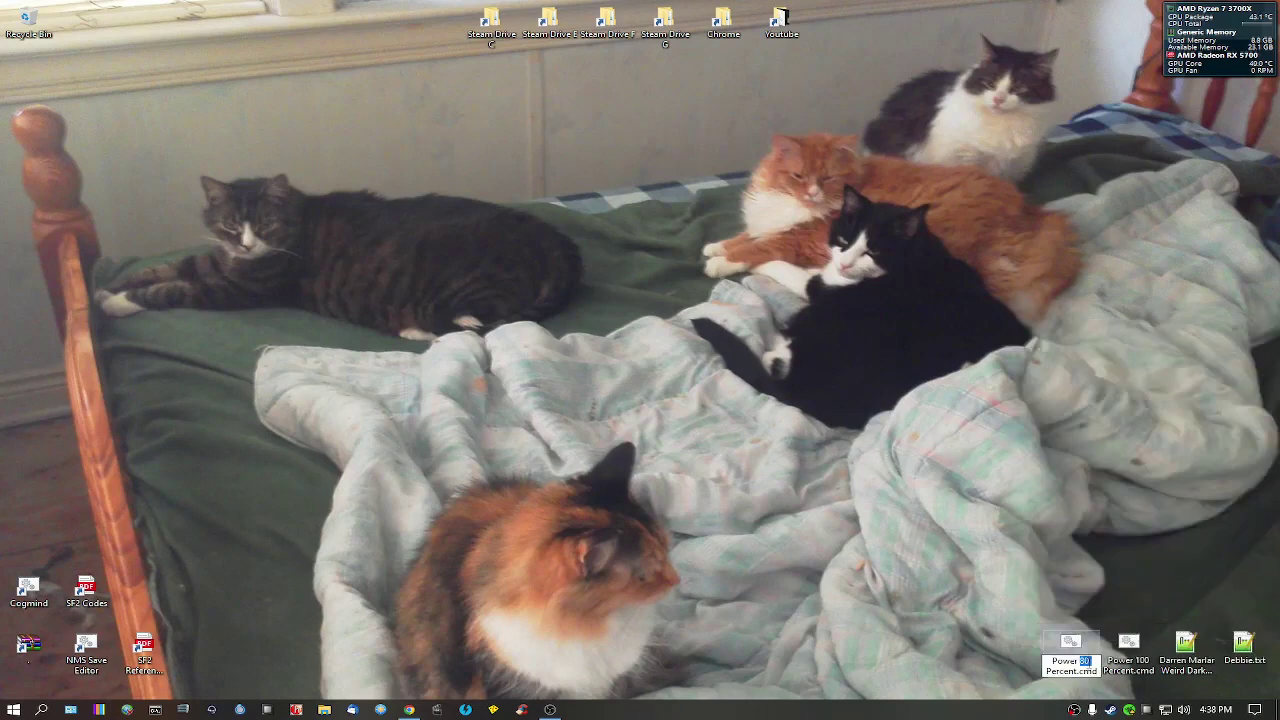
pyautogui.write('90')
pyautogui.press('Return')
pyautogui.click(1132, 646)
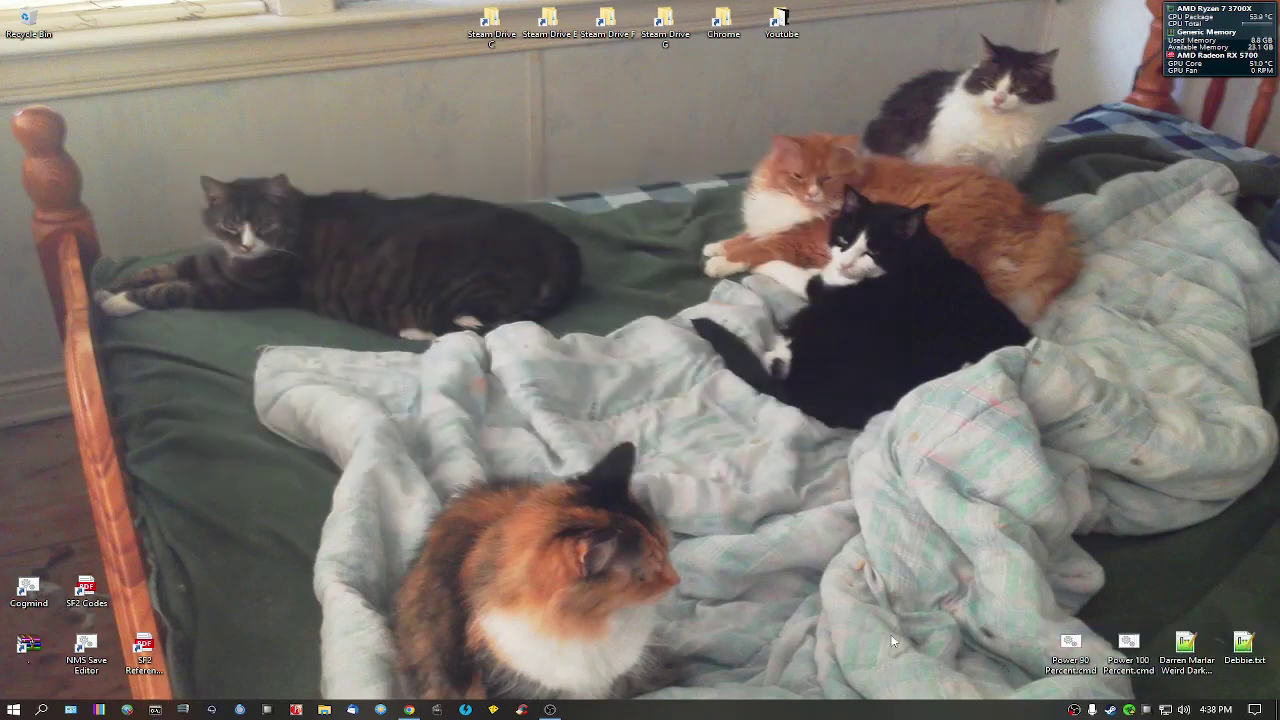
pyautogui.press('p')
# Switch to Chrome and search Google in a new tab for "how to lower cpu temps by using 3rd party utils"
pyautogui.click(409, 709)
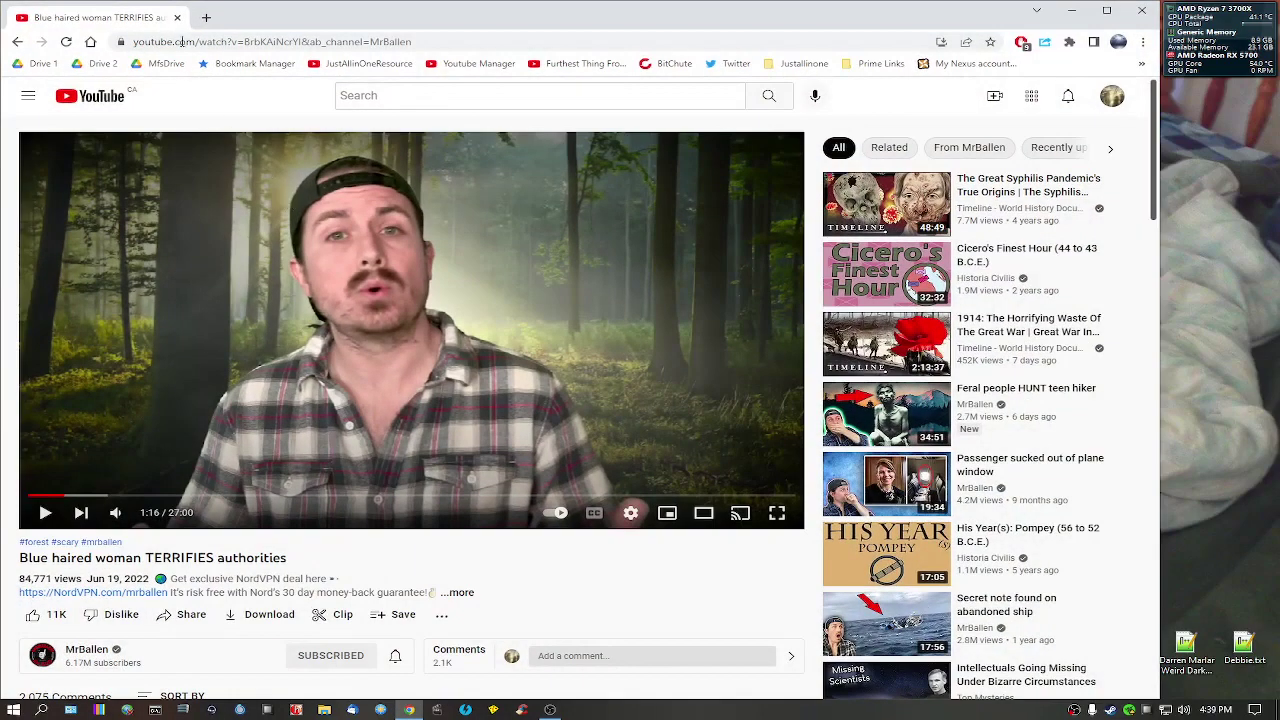
pyautogui.click(207, 18)
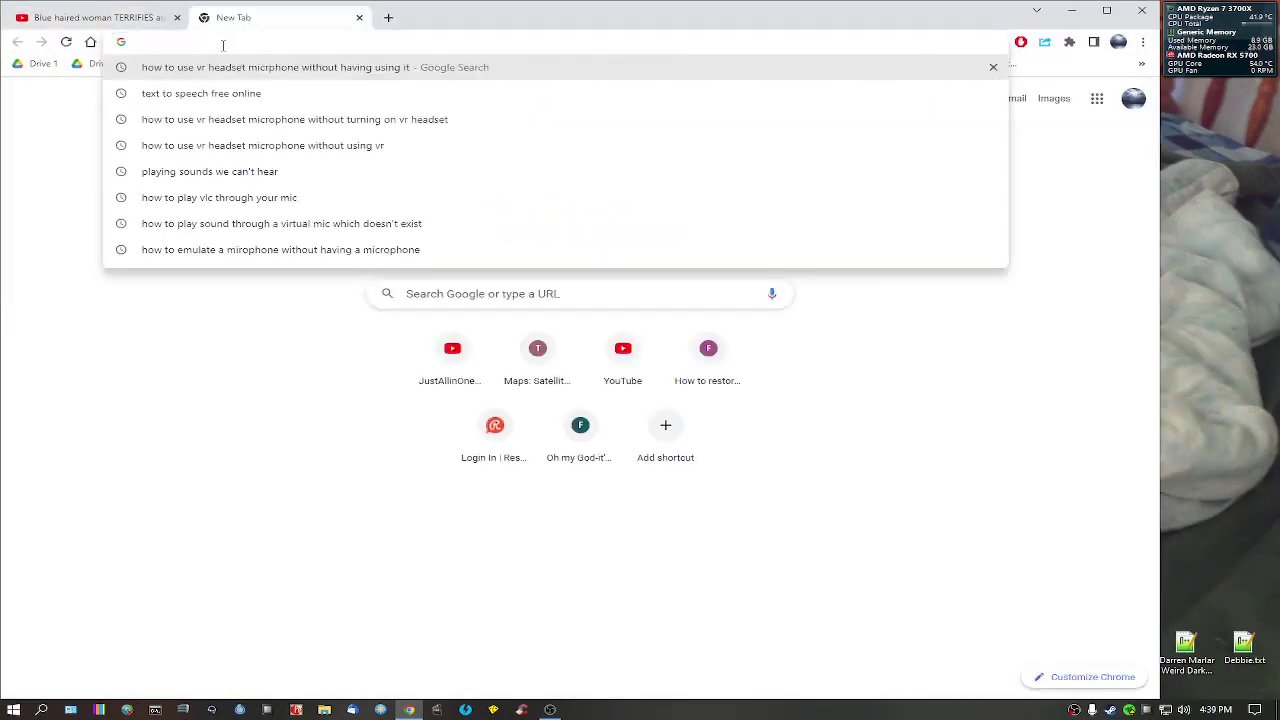
pyautogui.write('how to lower ')
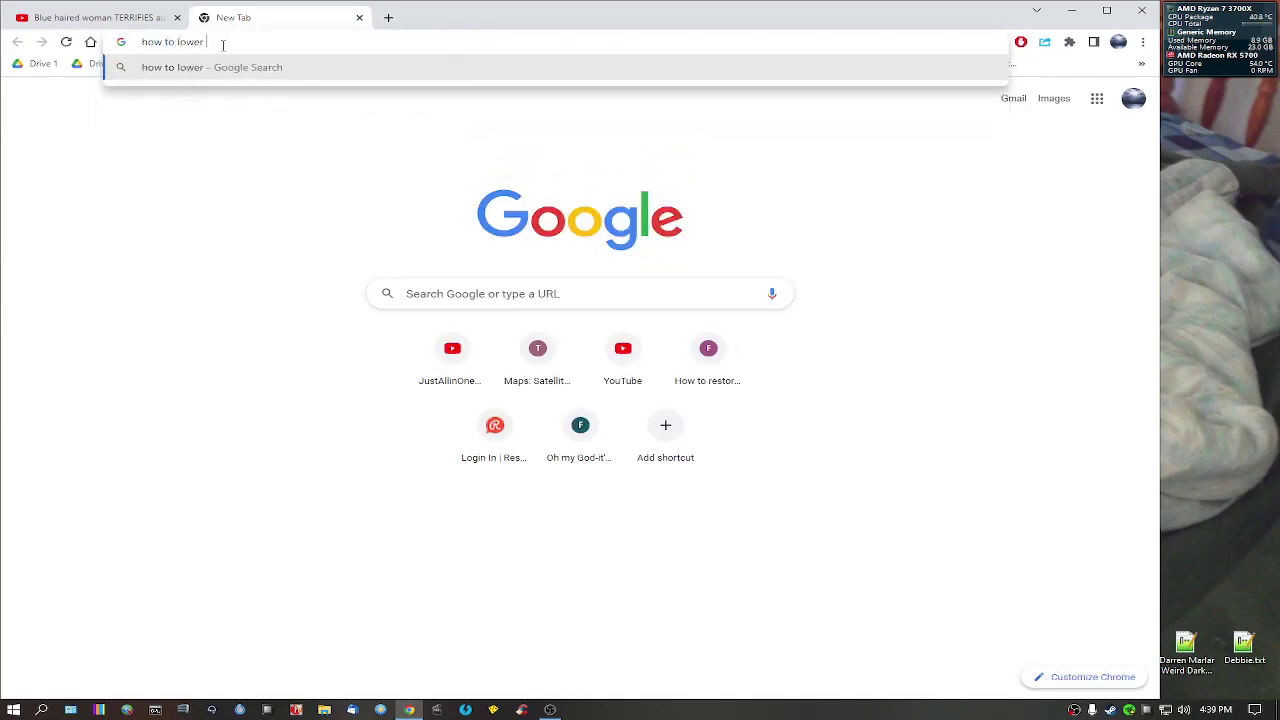
pyautogui.write('cpu temps by usig')
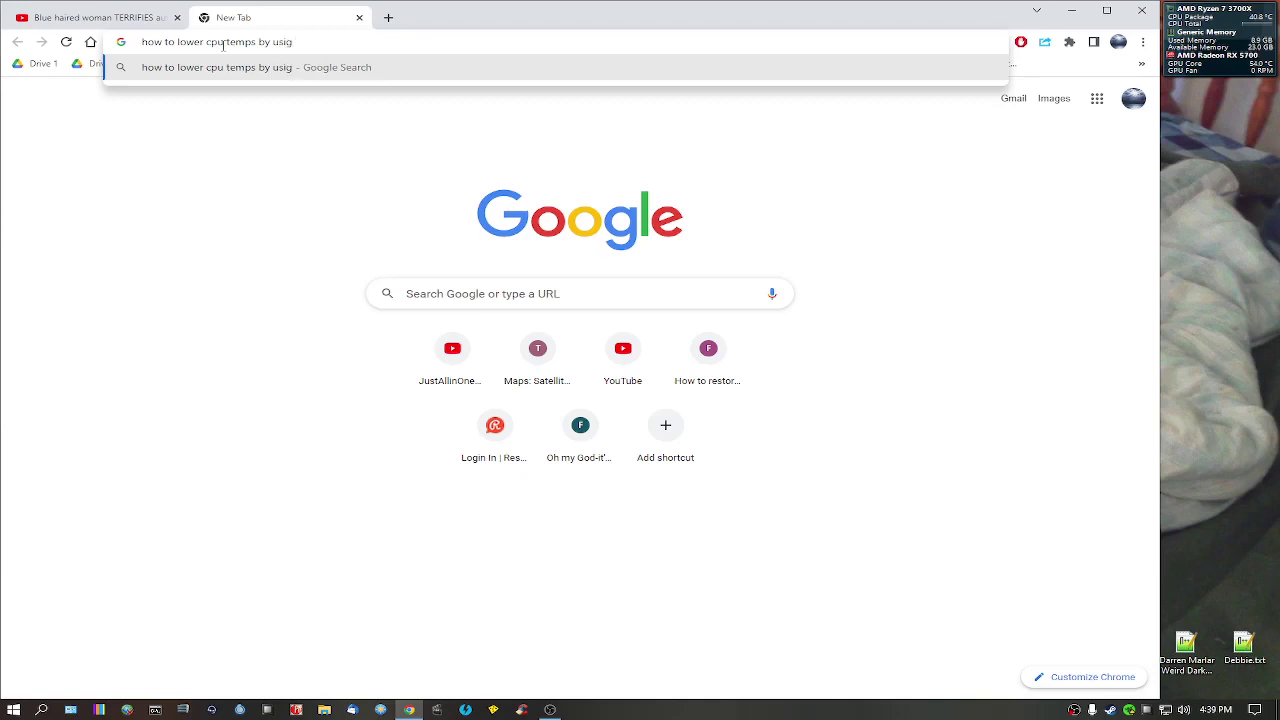
pyautogui.press('BackSpace')
pyautogui.write('ng 3rd party ')
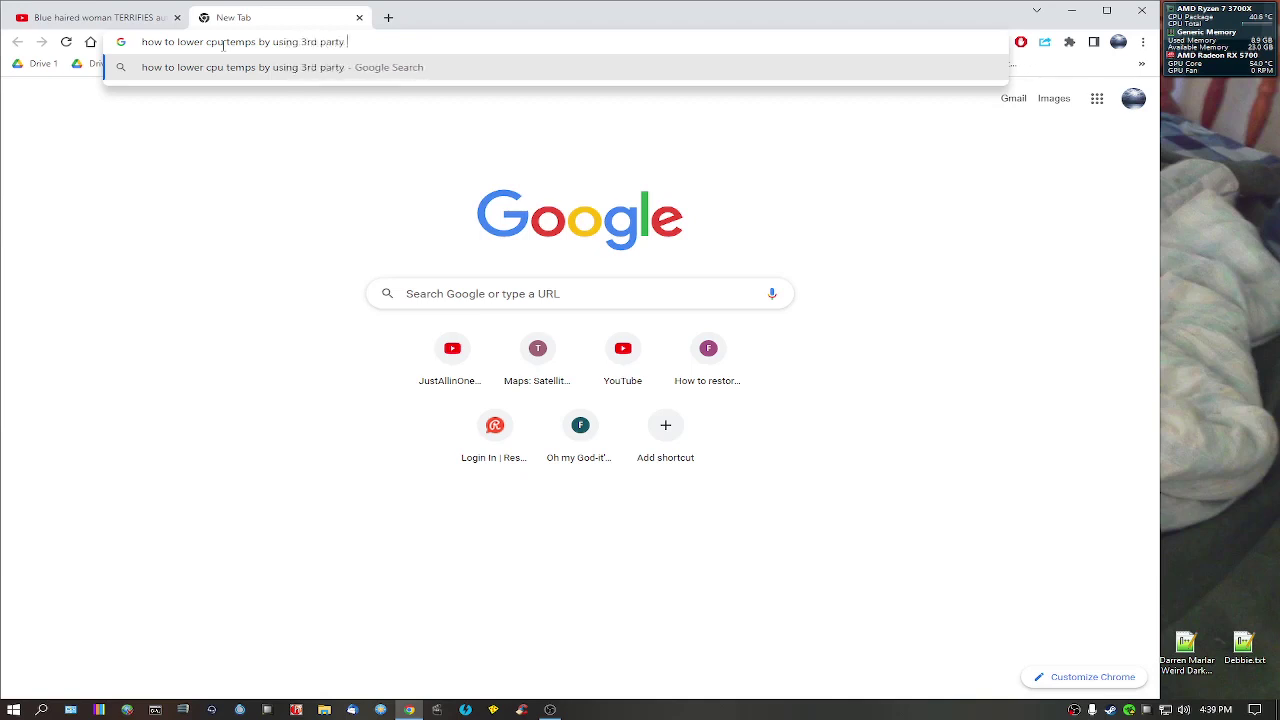
pyautogui.write('utils')
pyautogui.press('Return')
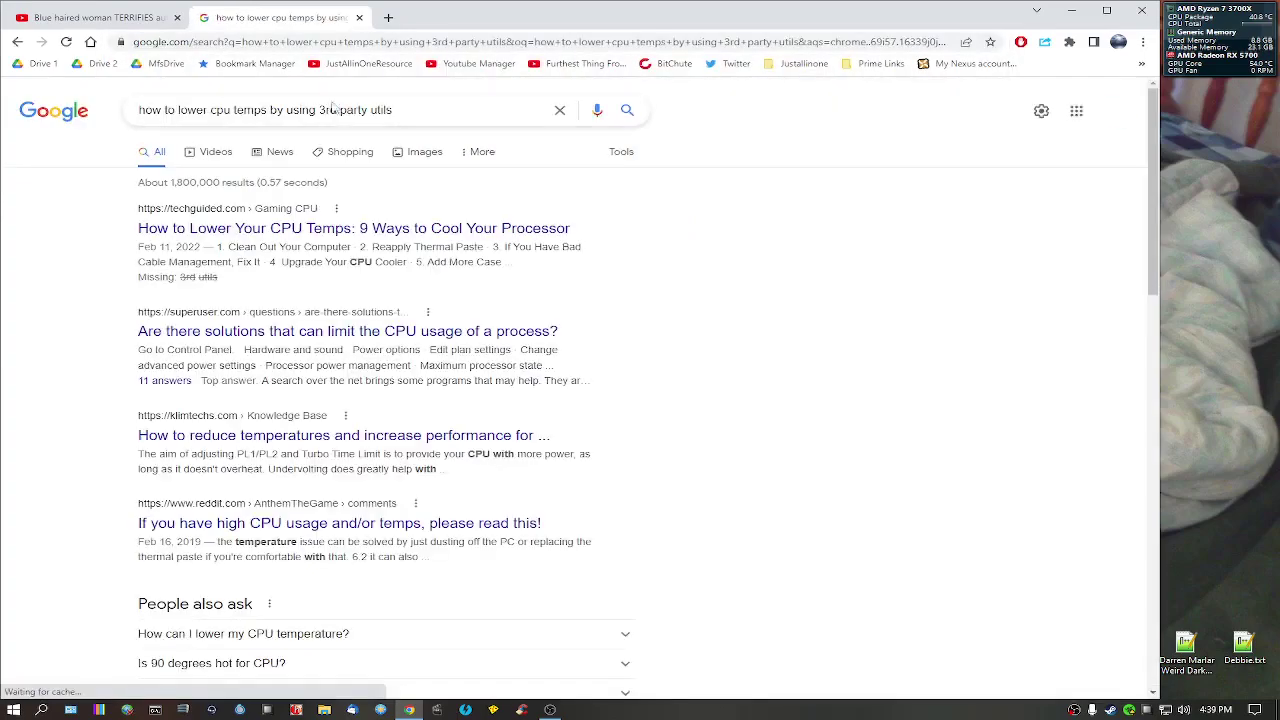
# Open the techguided.com article on nine ways to lower CPU temps and review its introduction and table of contents
pyautogui.click(465, 232)
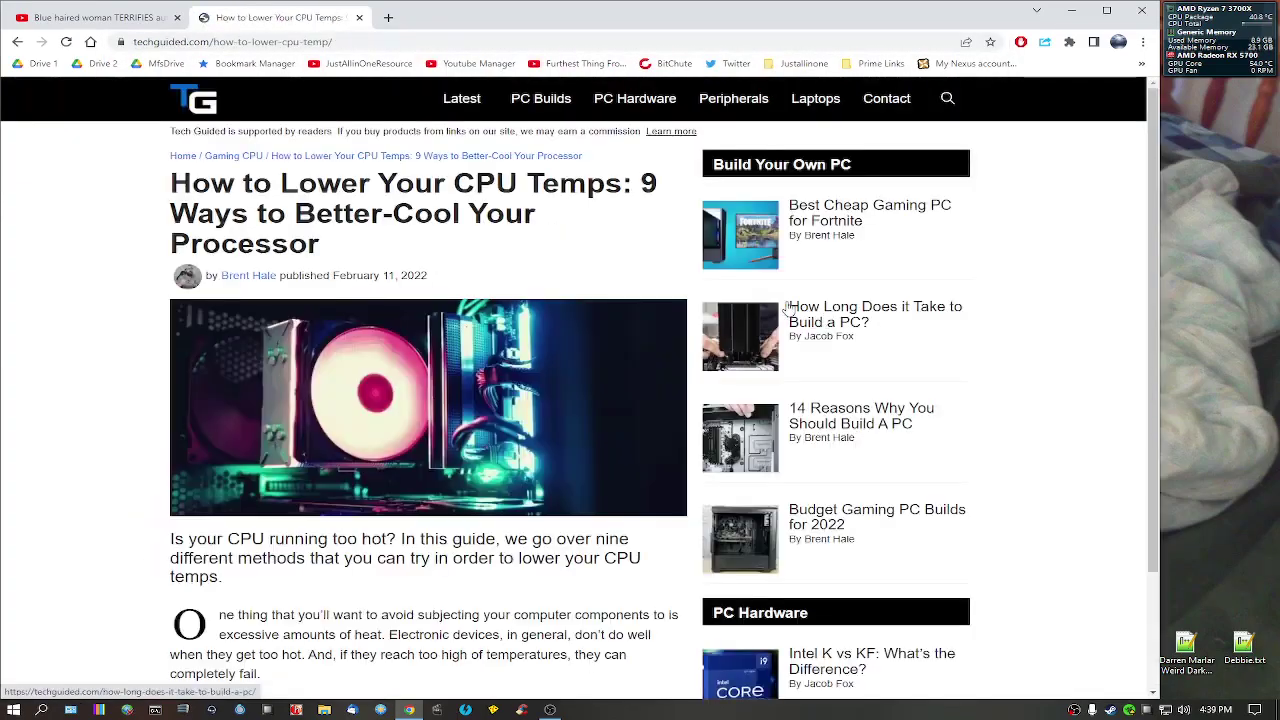
pyautogui.scroll(-4, 703, 318)
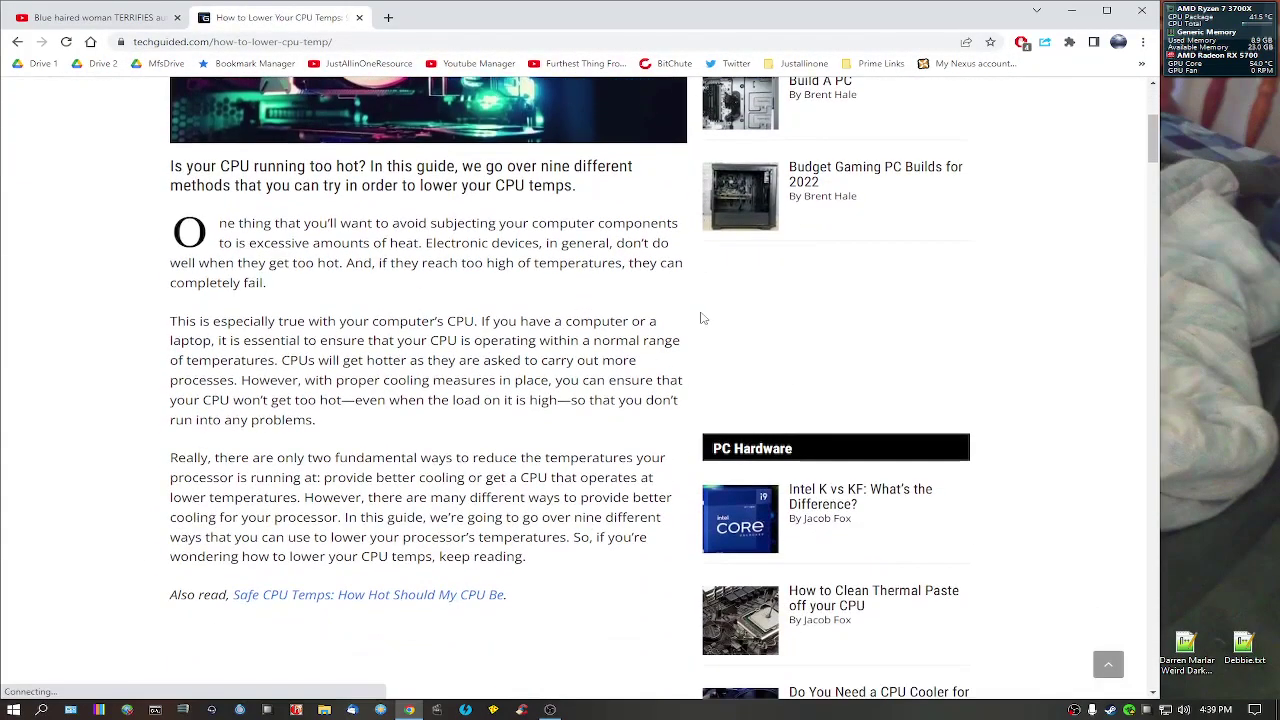
pyautogui.scroll(-1, 493, 533)
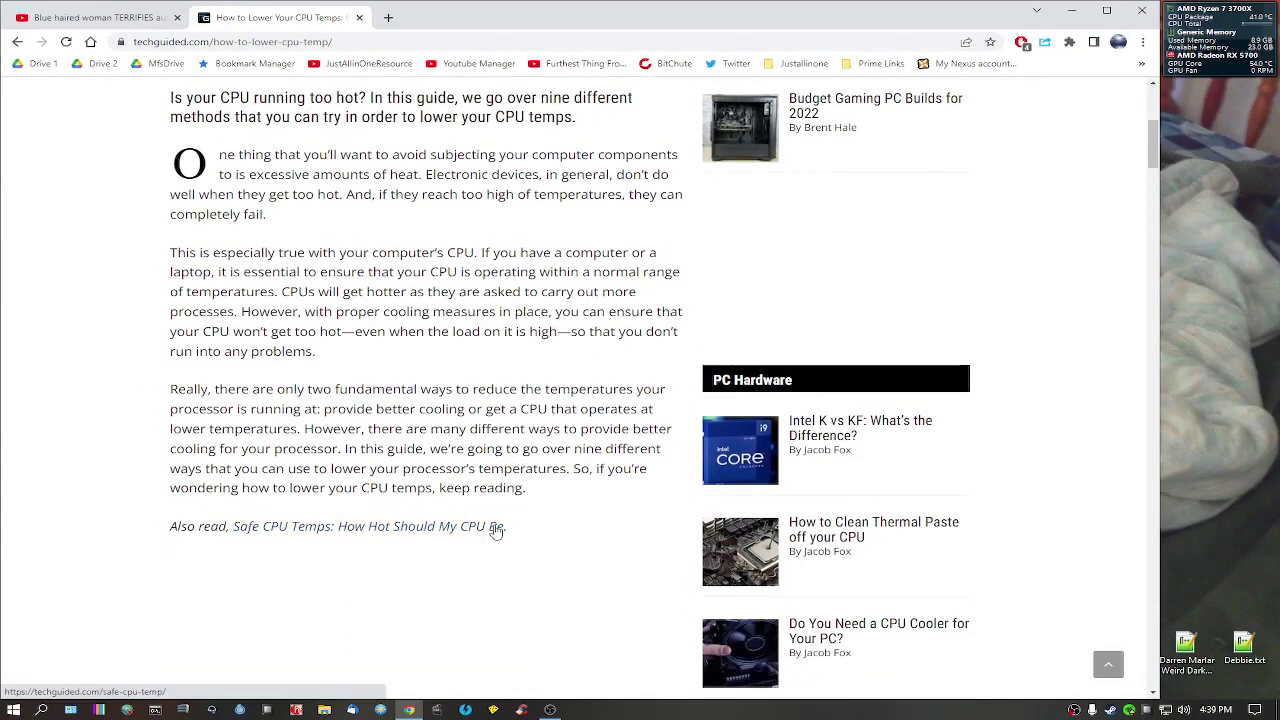
pyautogui.scroll(-4, 497, 510)
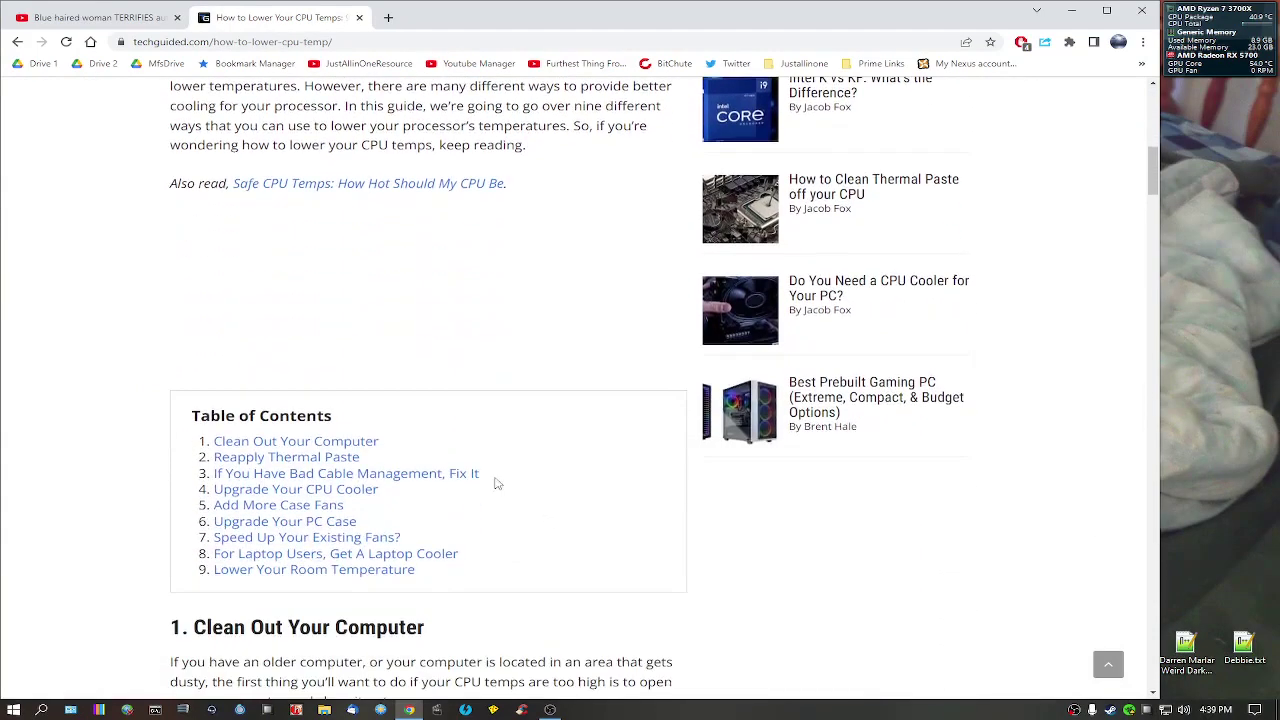
pyautogui.scroll(-2, 497, 484)
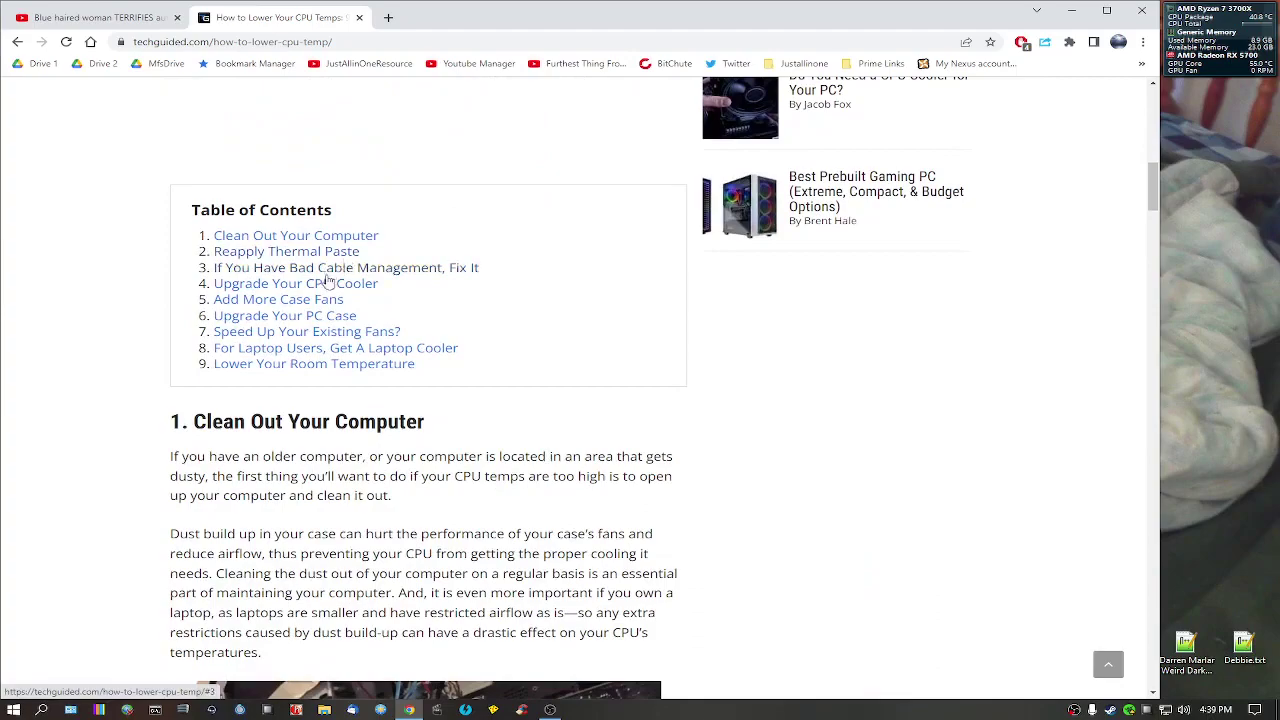
# Read through the article's nine cooling methods, from cleaning out the computer to lowering the room temperature, and its conclusion
pyautogui.scroll(-5, 764, 433)
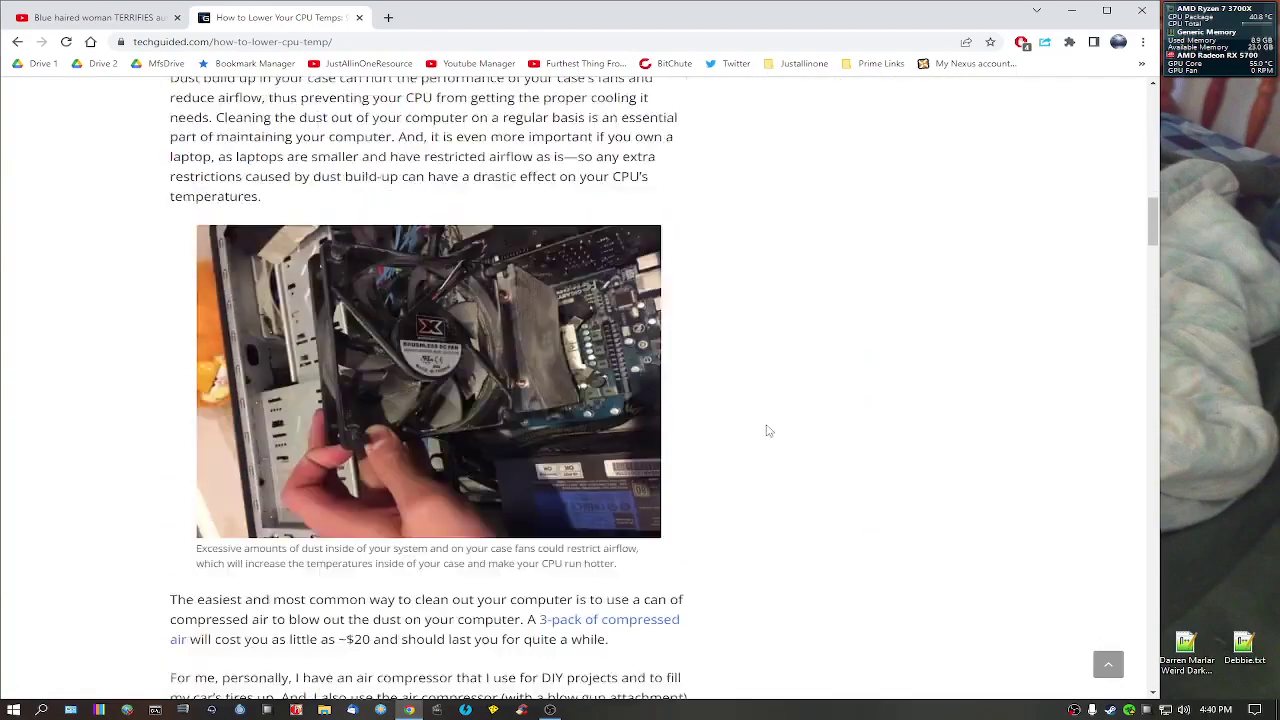
pyautogui.scroll(-13, 769, 430)
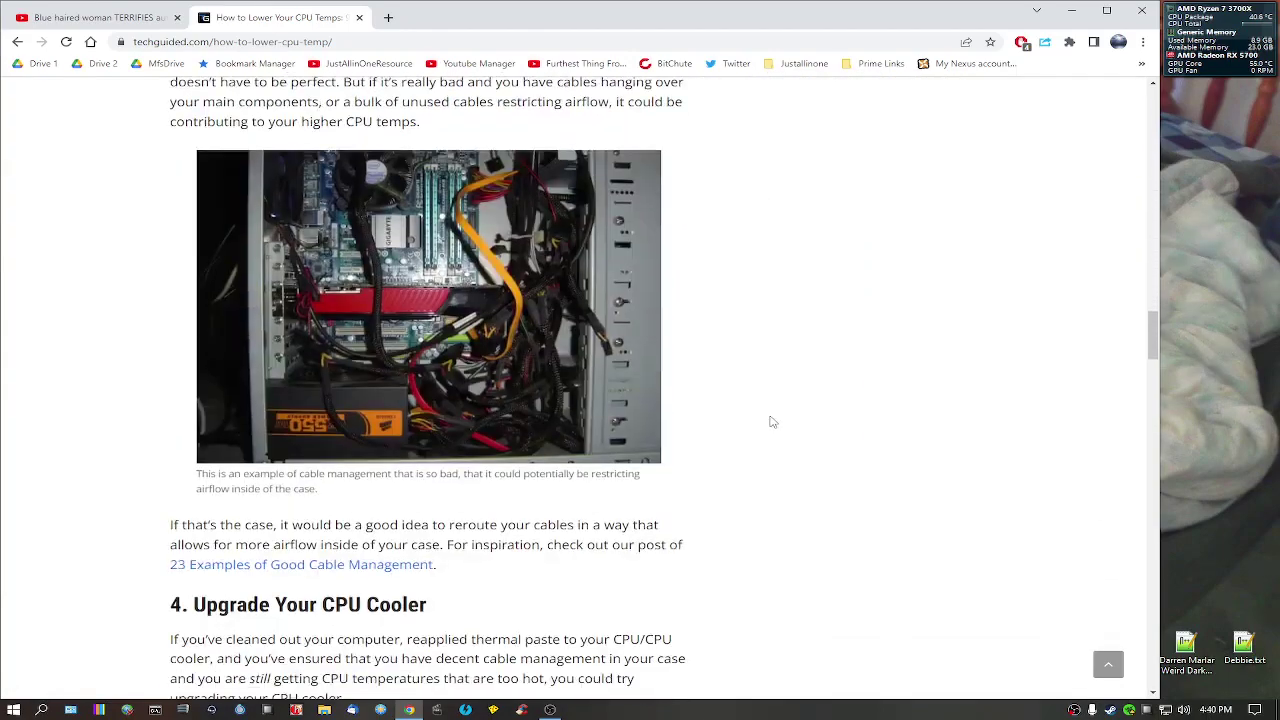
pyautogui.scroll(-5, 770, 421)
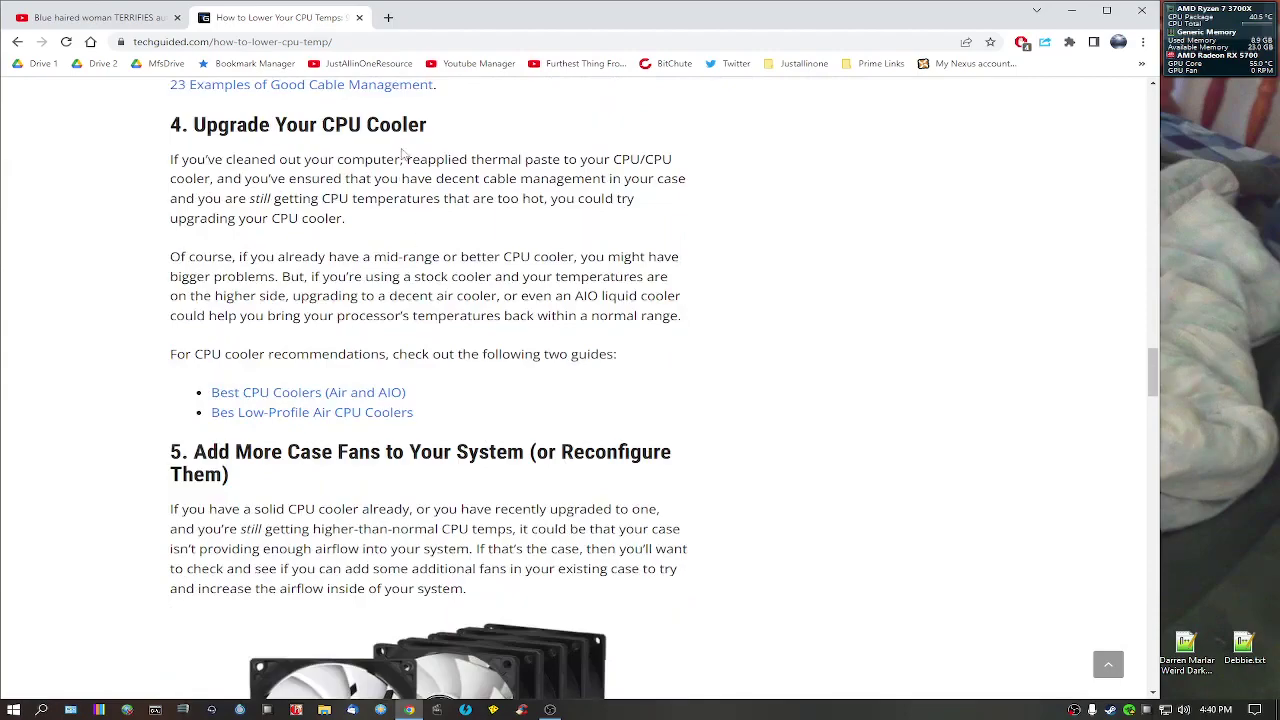
pyautogui.scroll(-3, 640, 415)
pyautogui.scroll(-7, 763, 389)
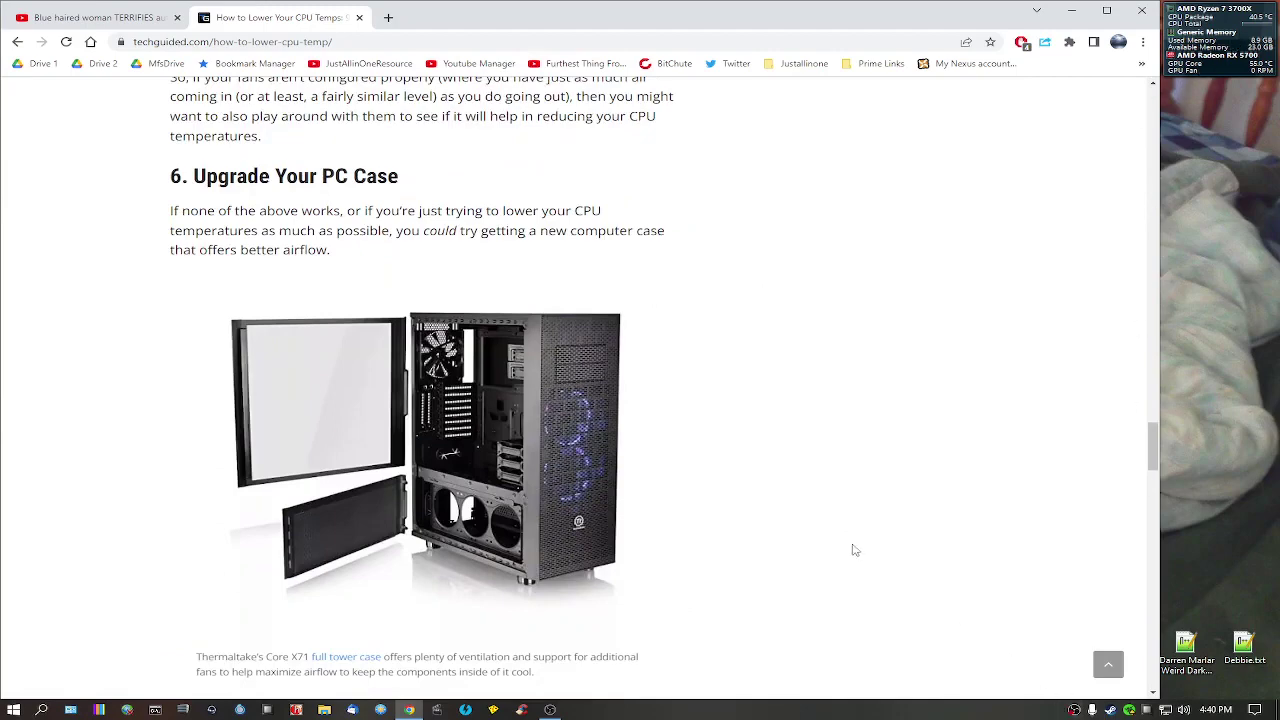
pyautogui.scroll(-4, 852, 546)
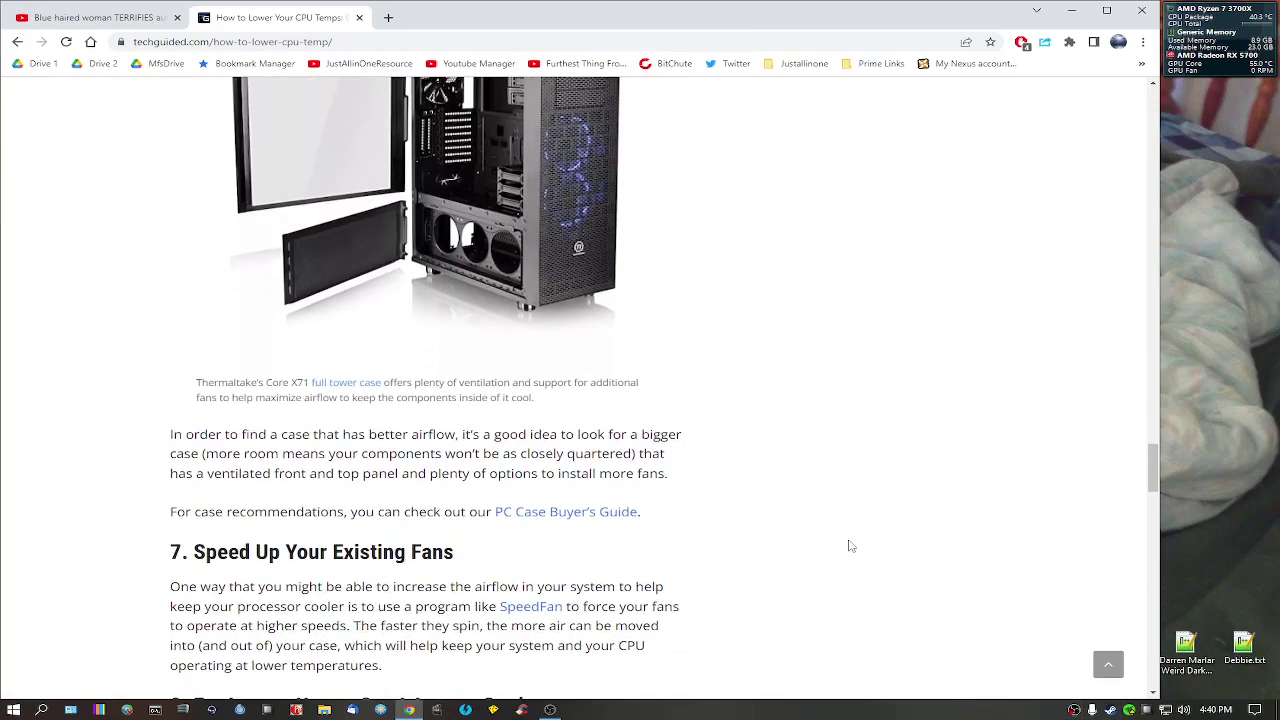
pyautogui.scroll(-5, 850, 544)
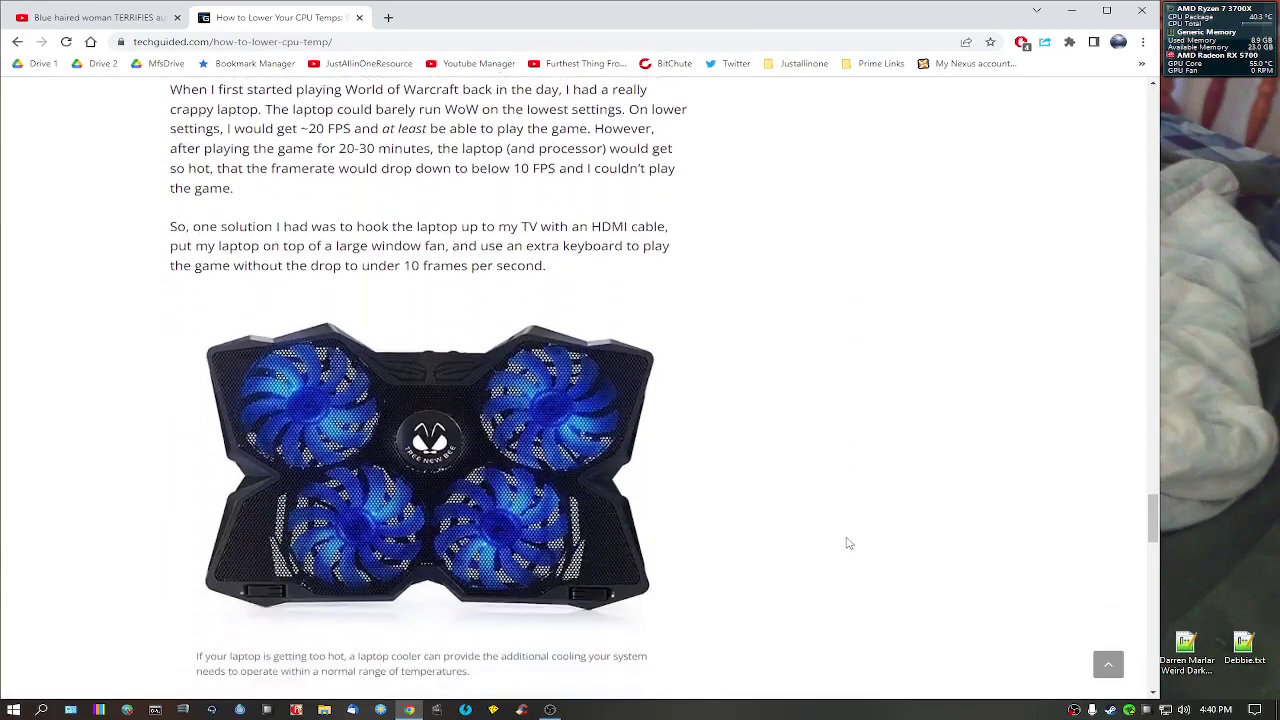
pyautogui.scroll(-3, 848, 543)
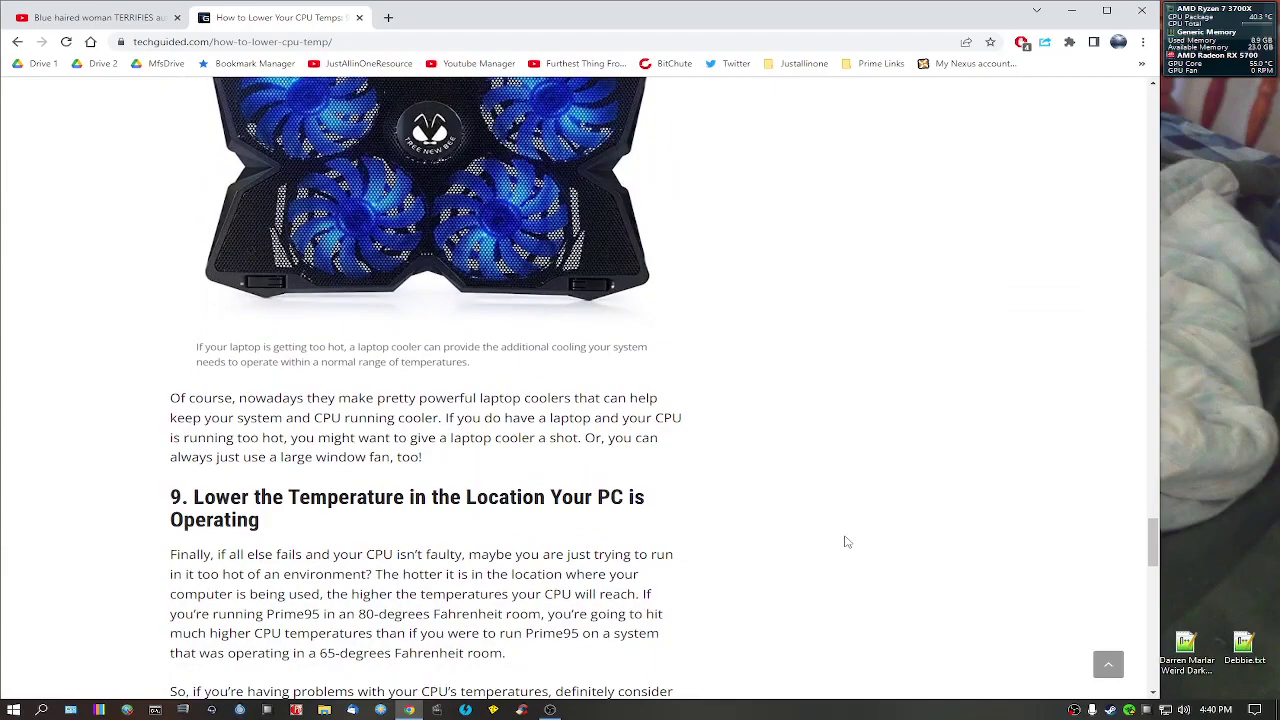
pyautogui.scroll(-3, 845, 541)
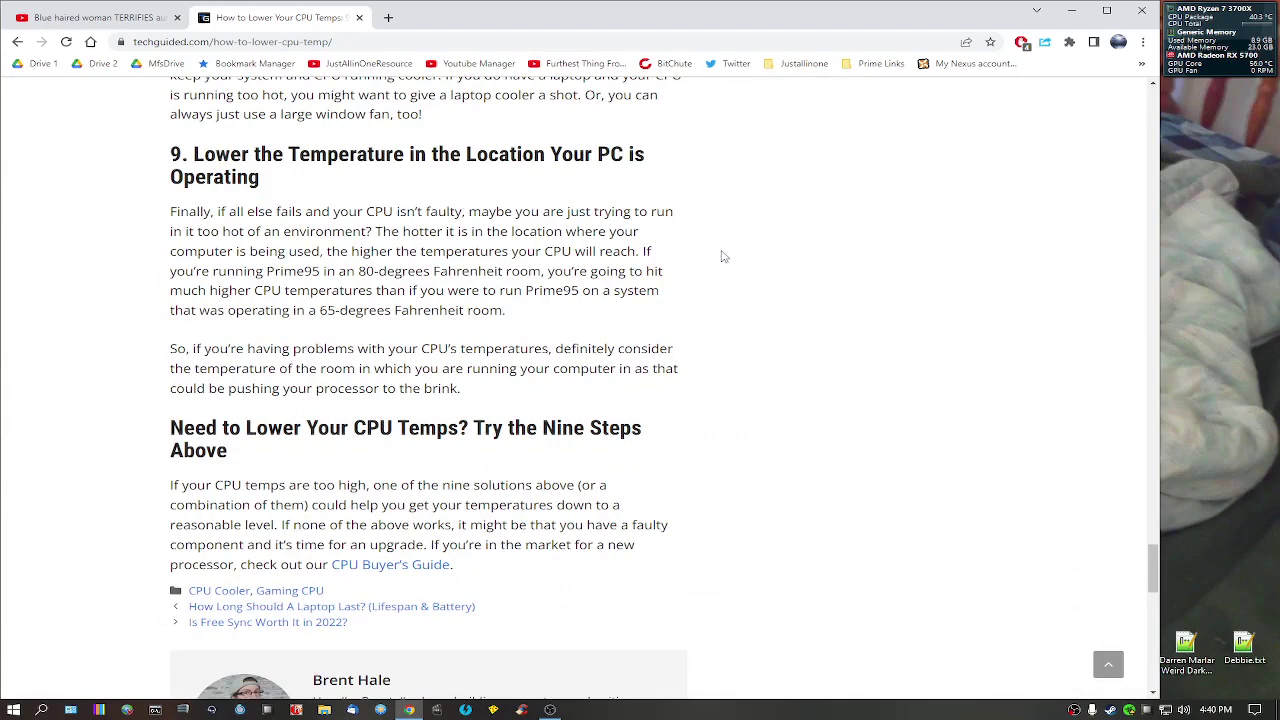
pyautogui.scroll(-2, 724, 256)
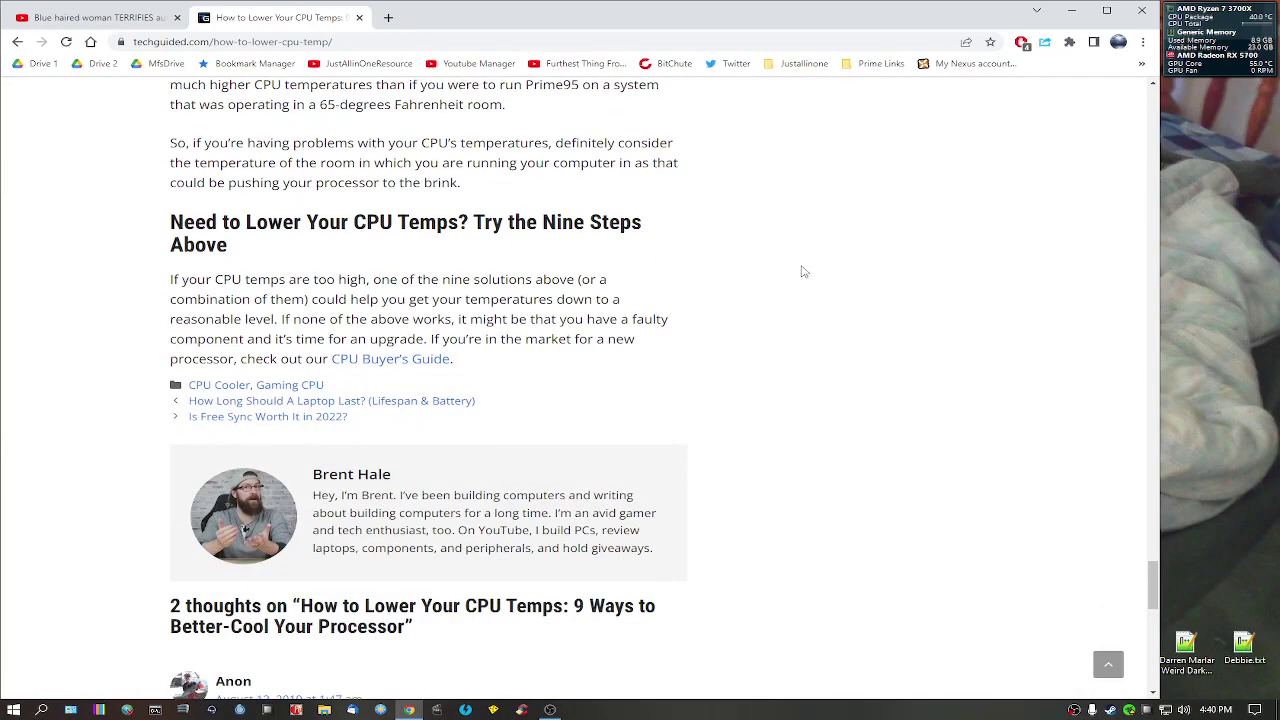
# Return to the start of the article, close its tab and minimize the Chrome window
pyautogui.press('Home')
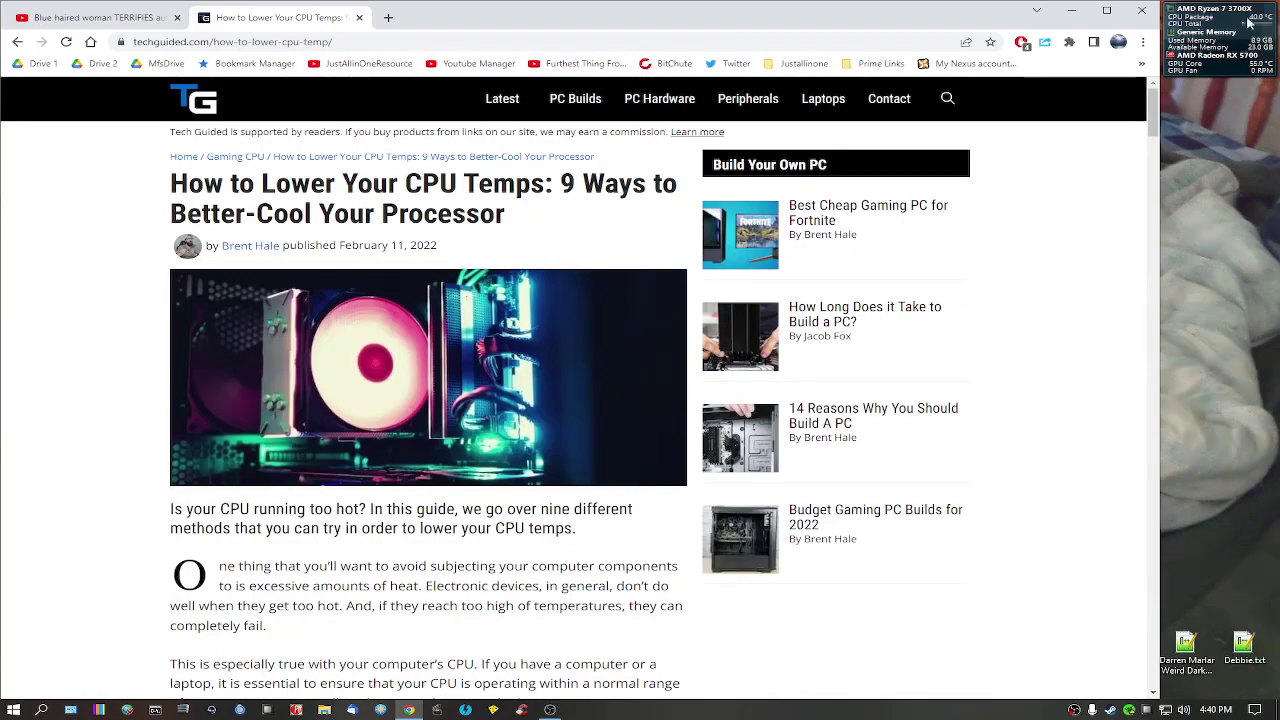
pyautogui.click(360, 17)
pyautogui.click(1071, 10)
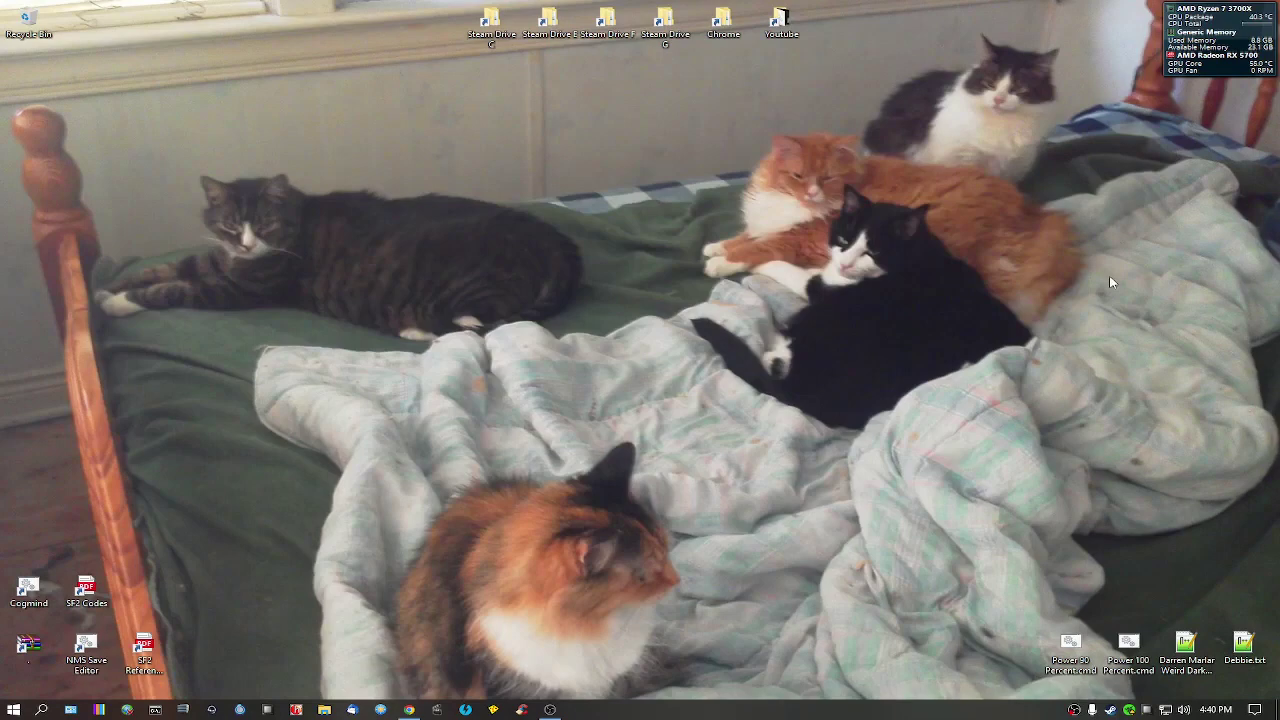